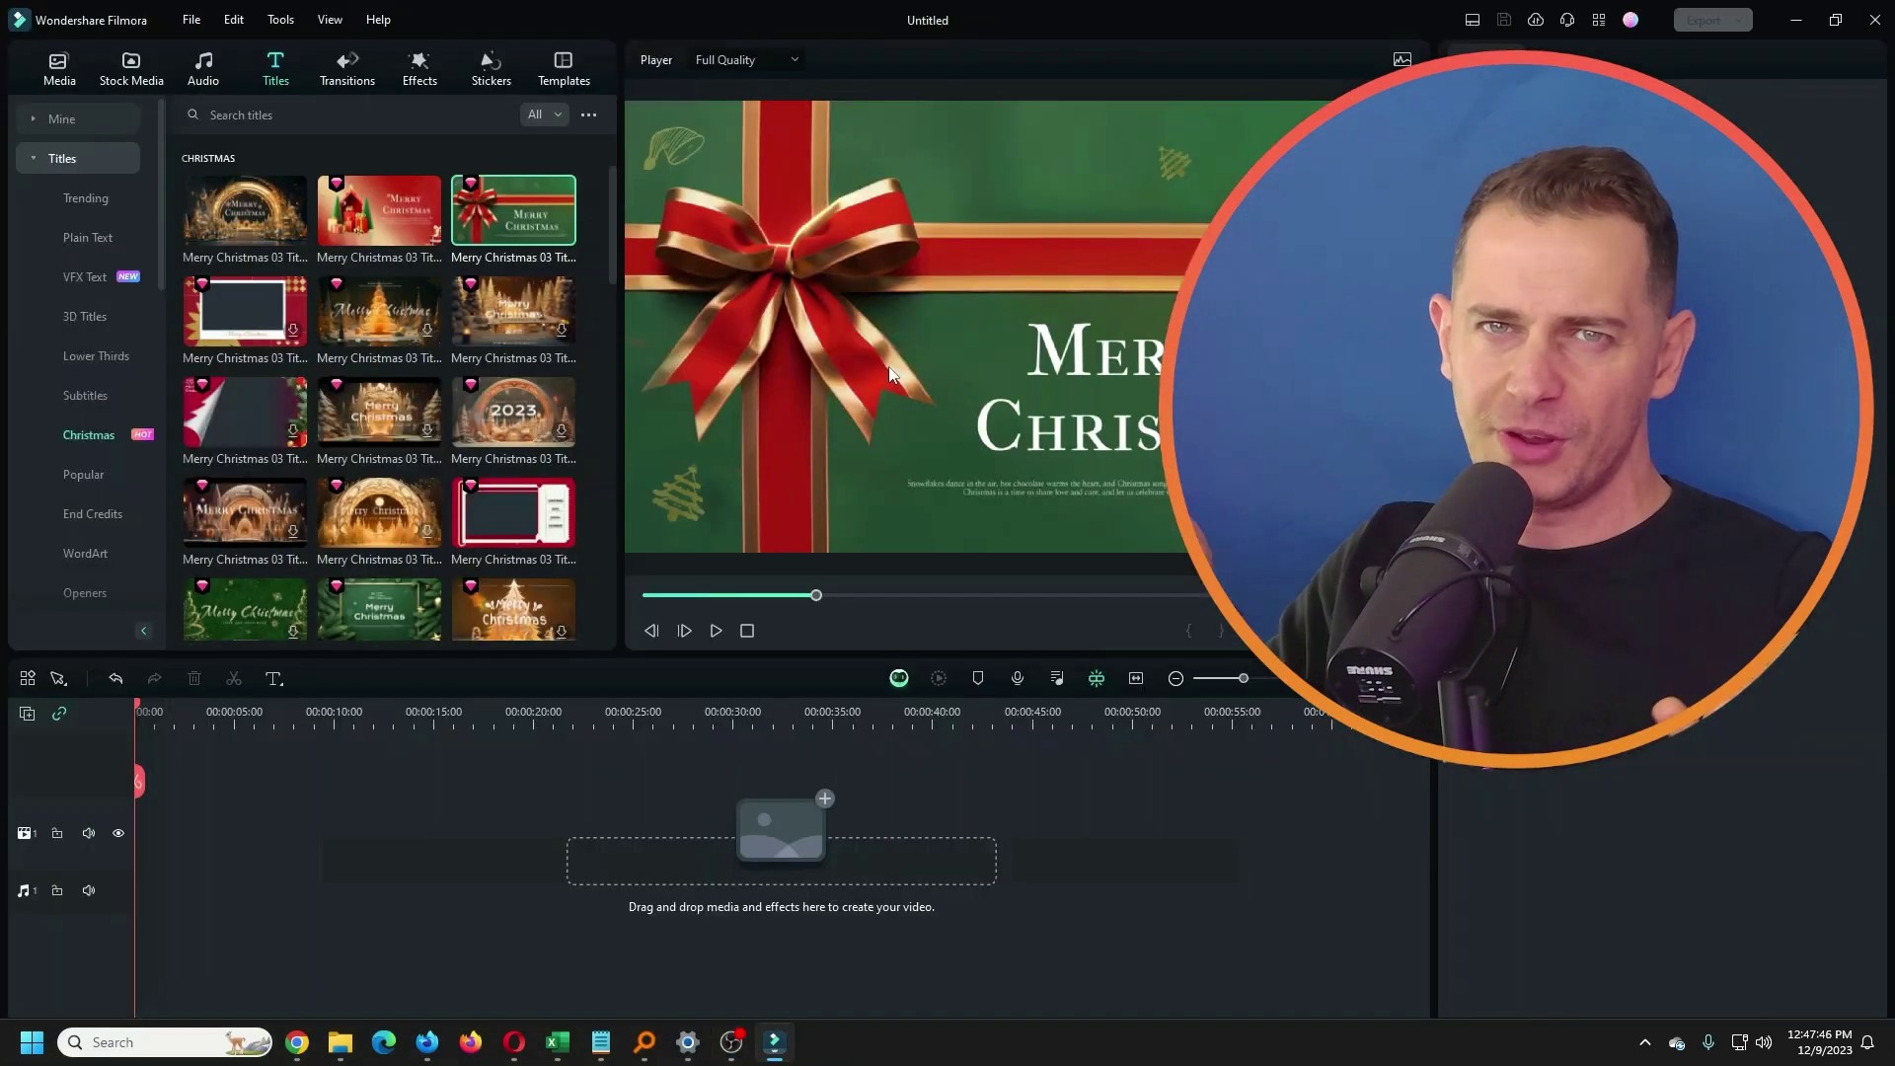
Step: Read each AI feature's description, from Text Based Editing to Vocal Remover, ending on Thumbnail Creator
drag(774, 193, 330, 216)
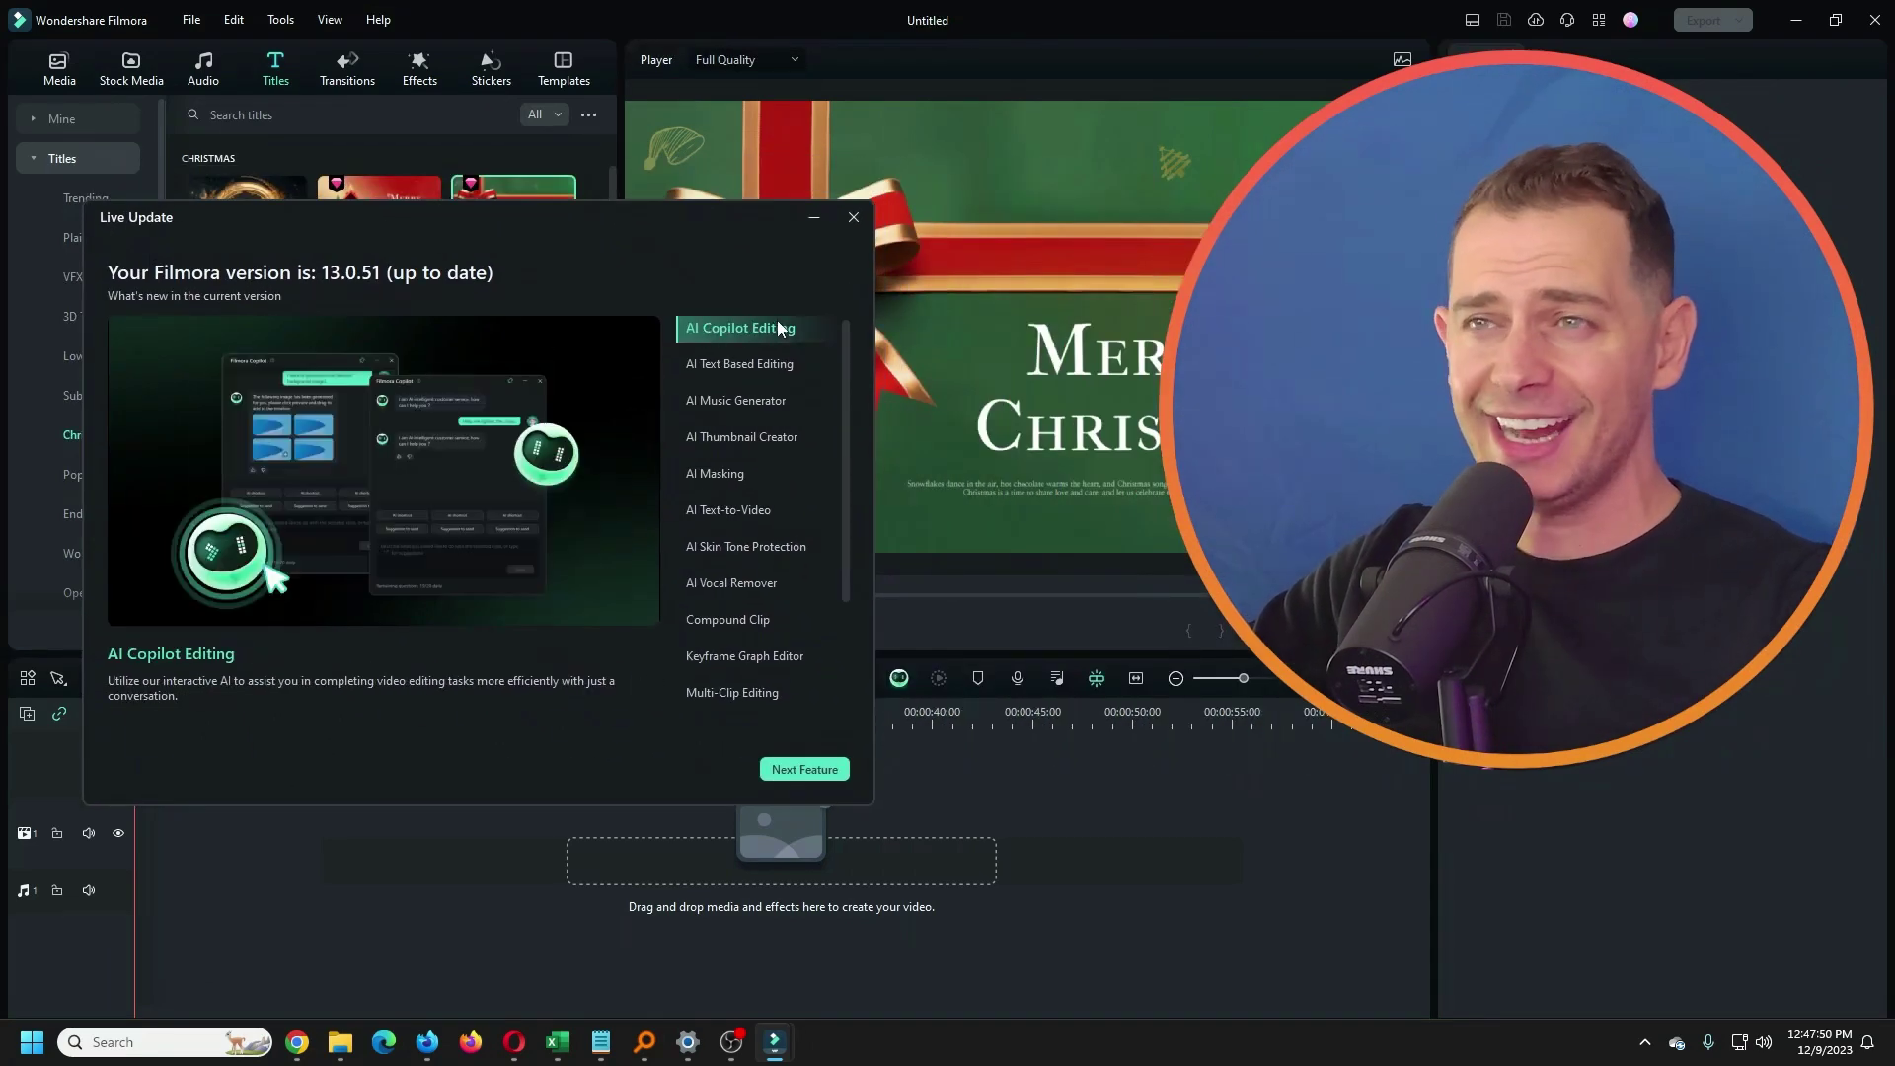
click(729, 364)
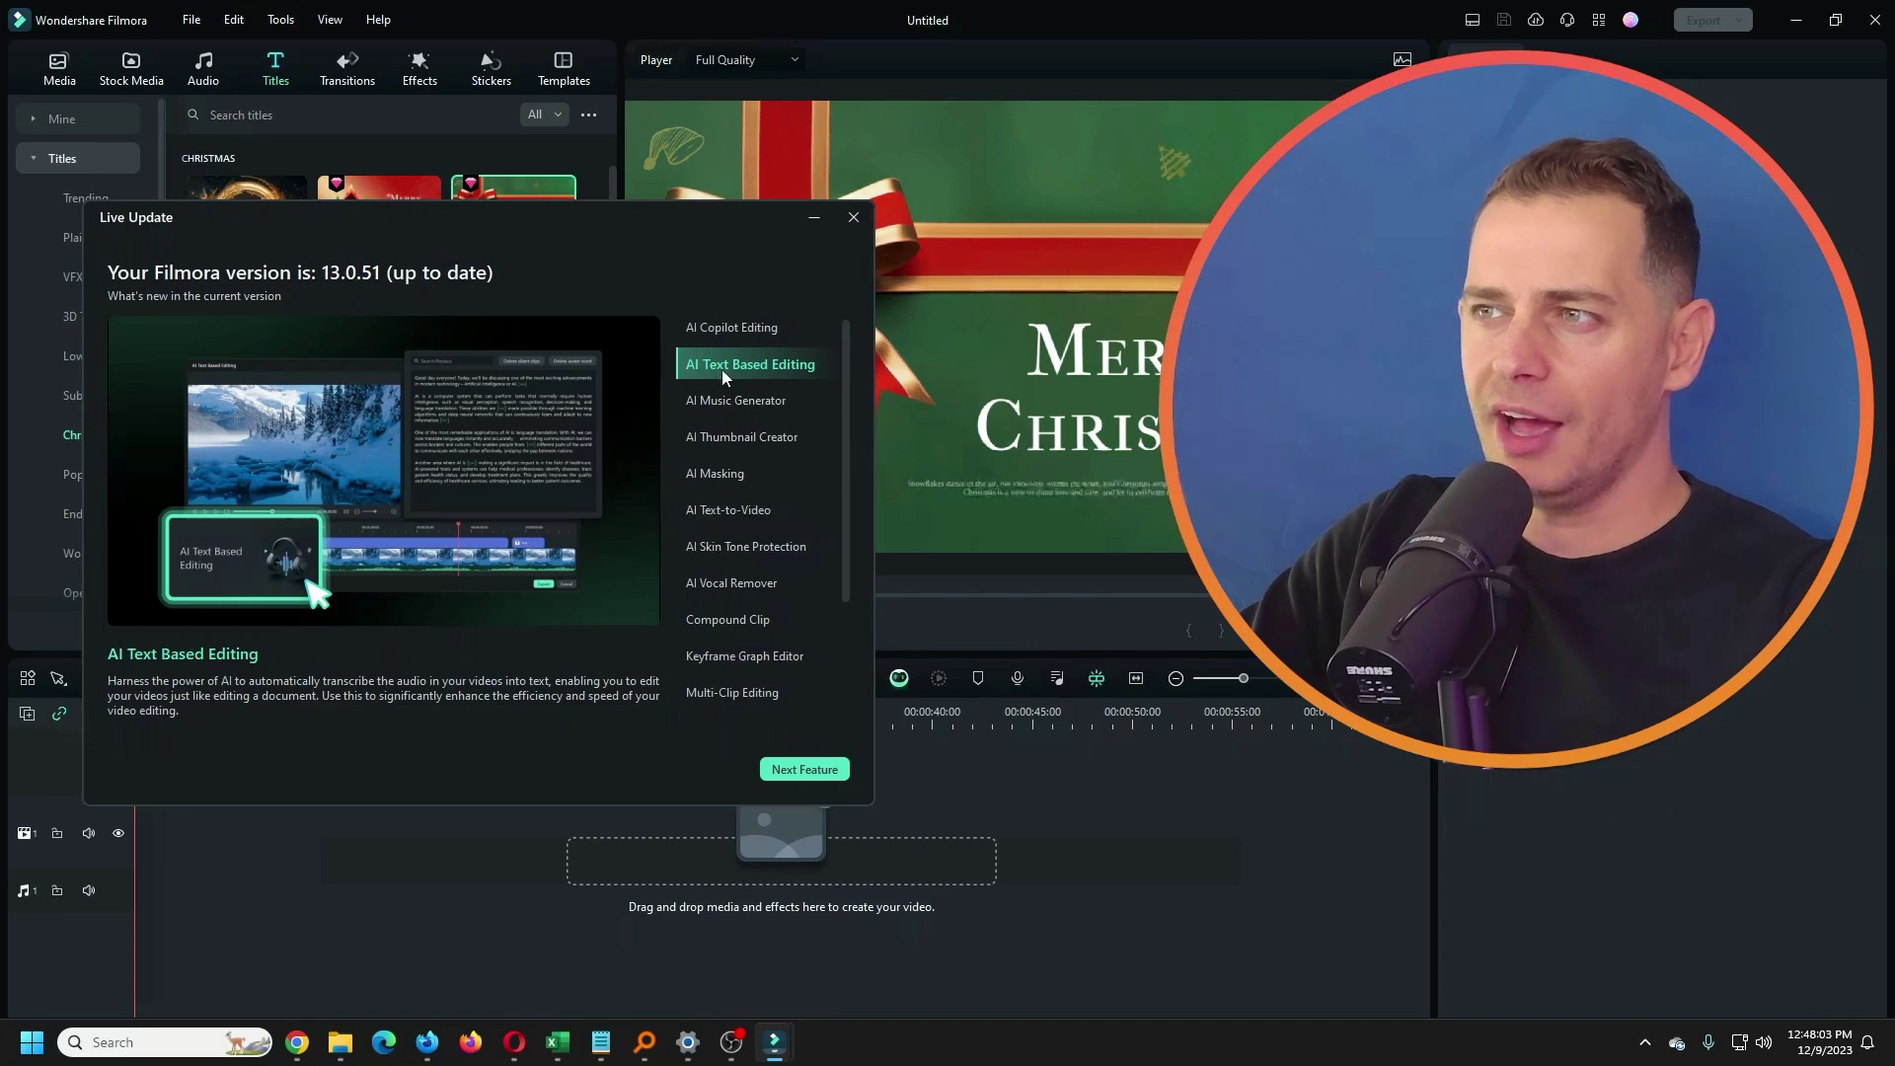
click(711, 404)
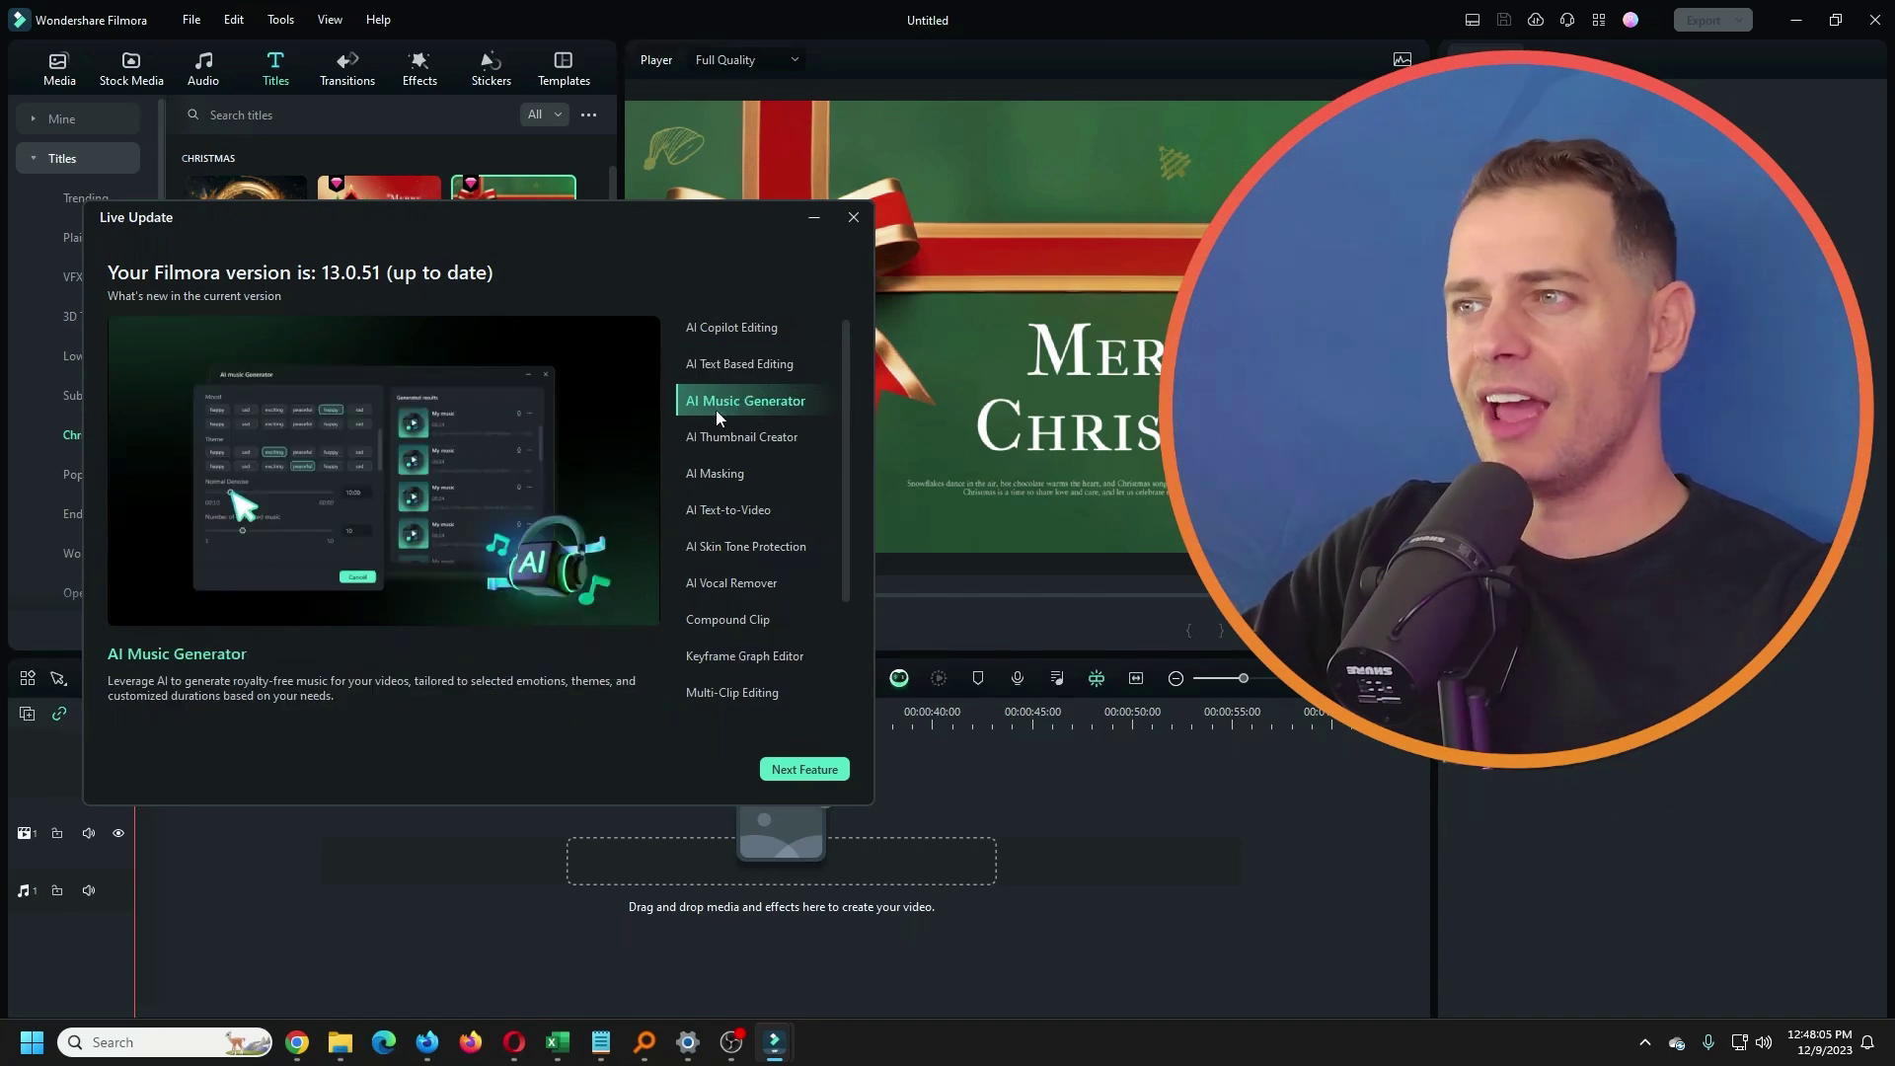
click(729, 441)
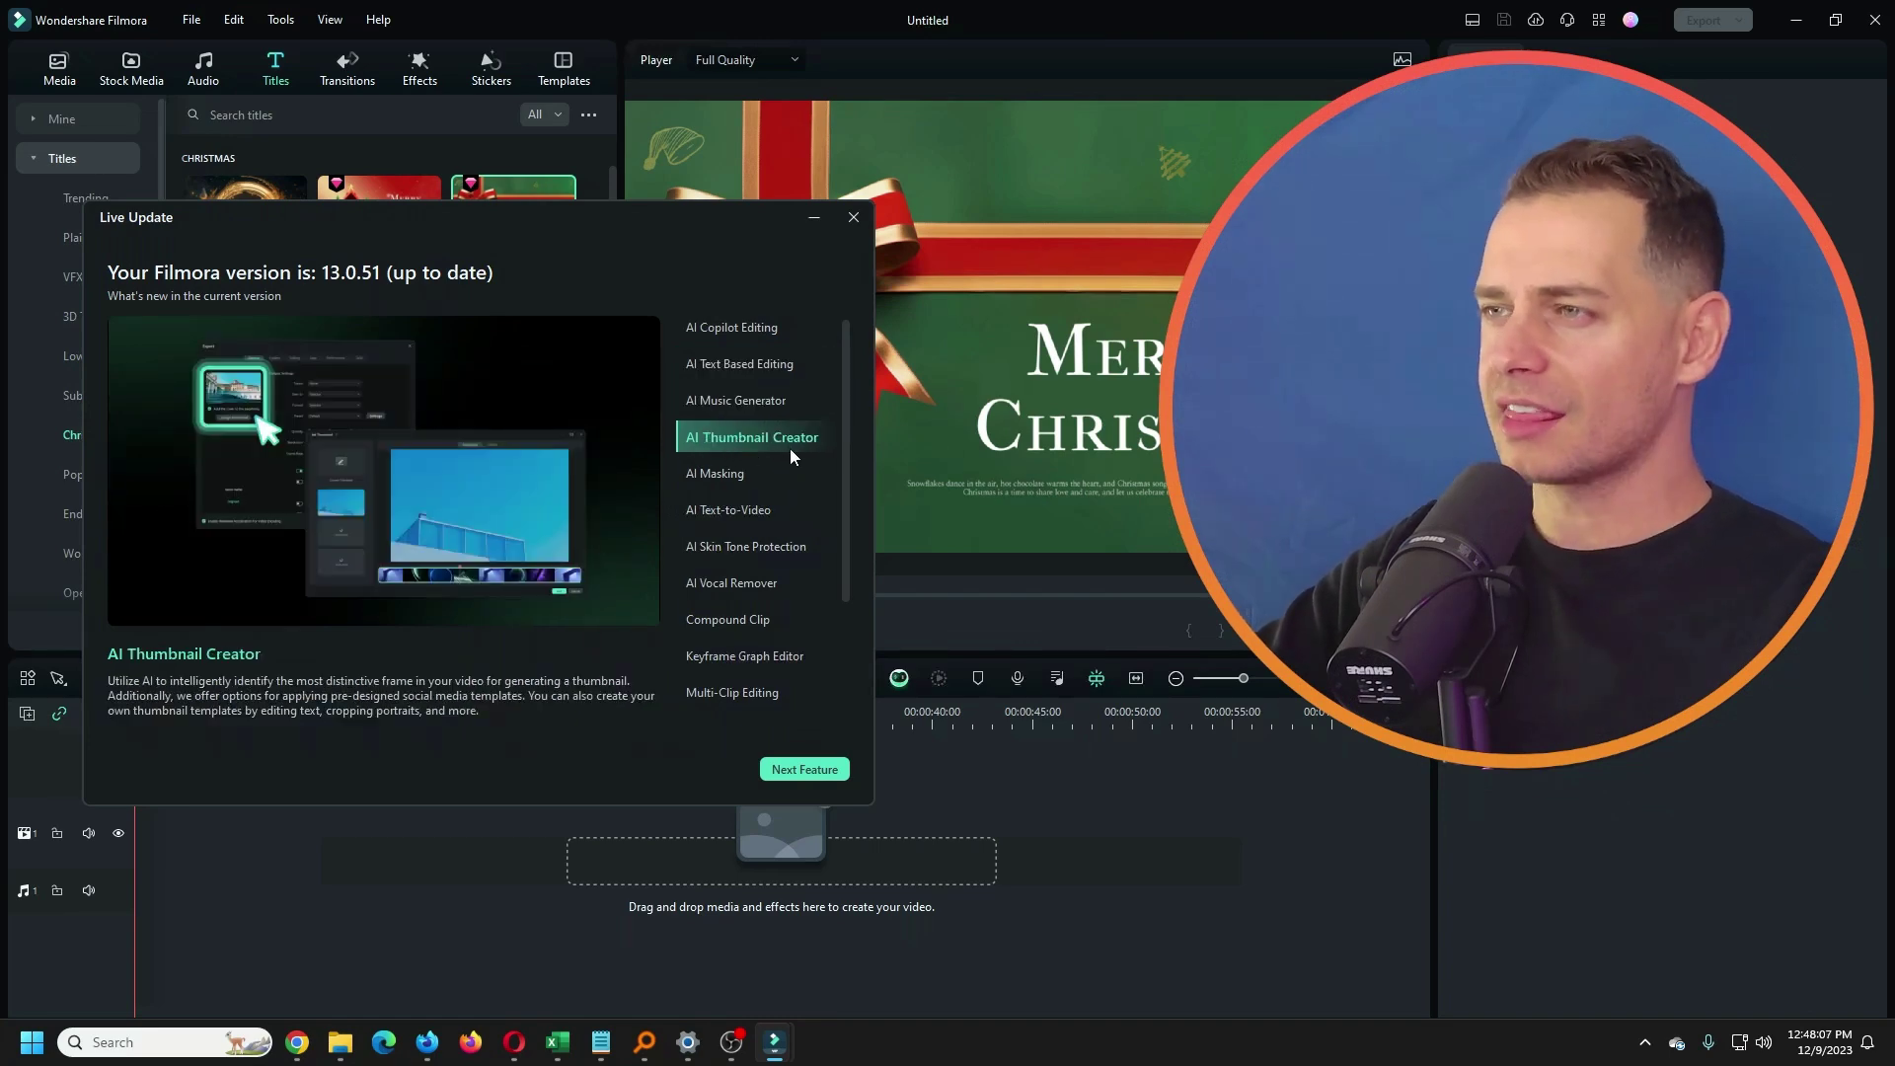
click(775, 471)
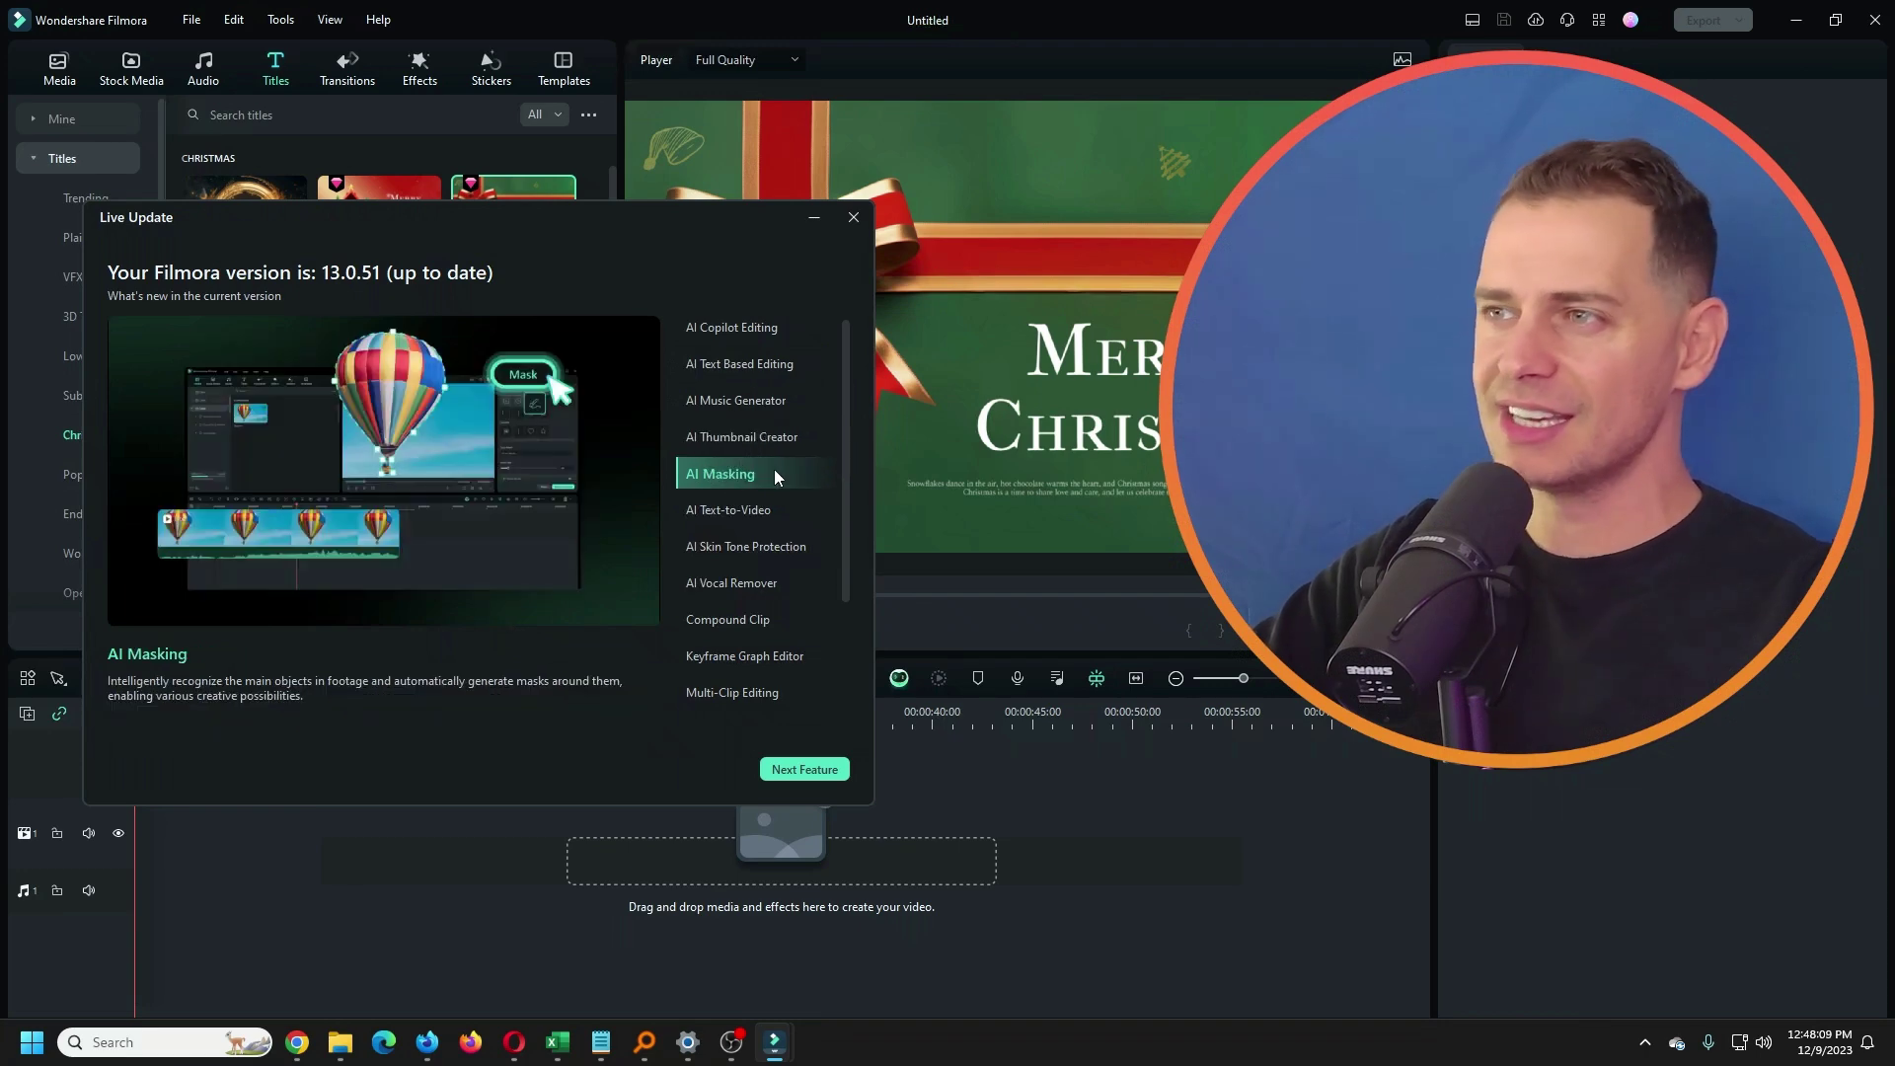
click(785, 503)
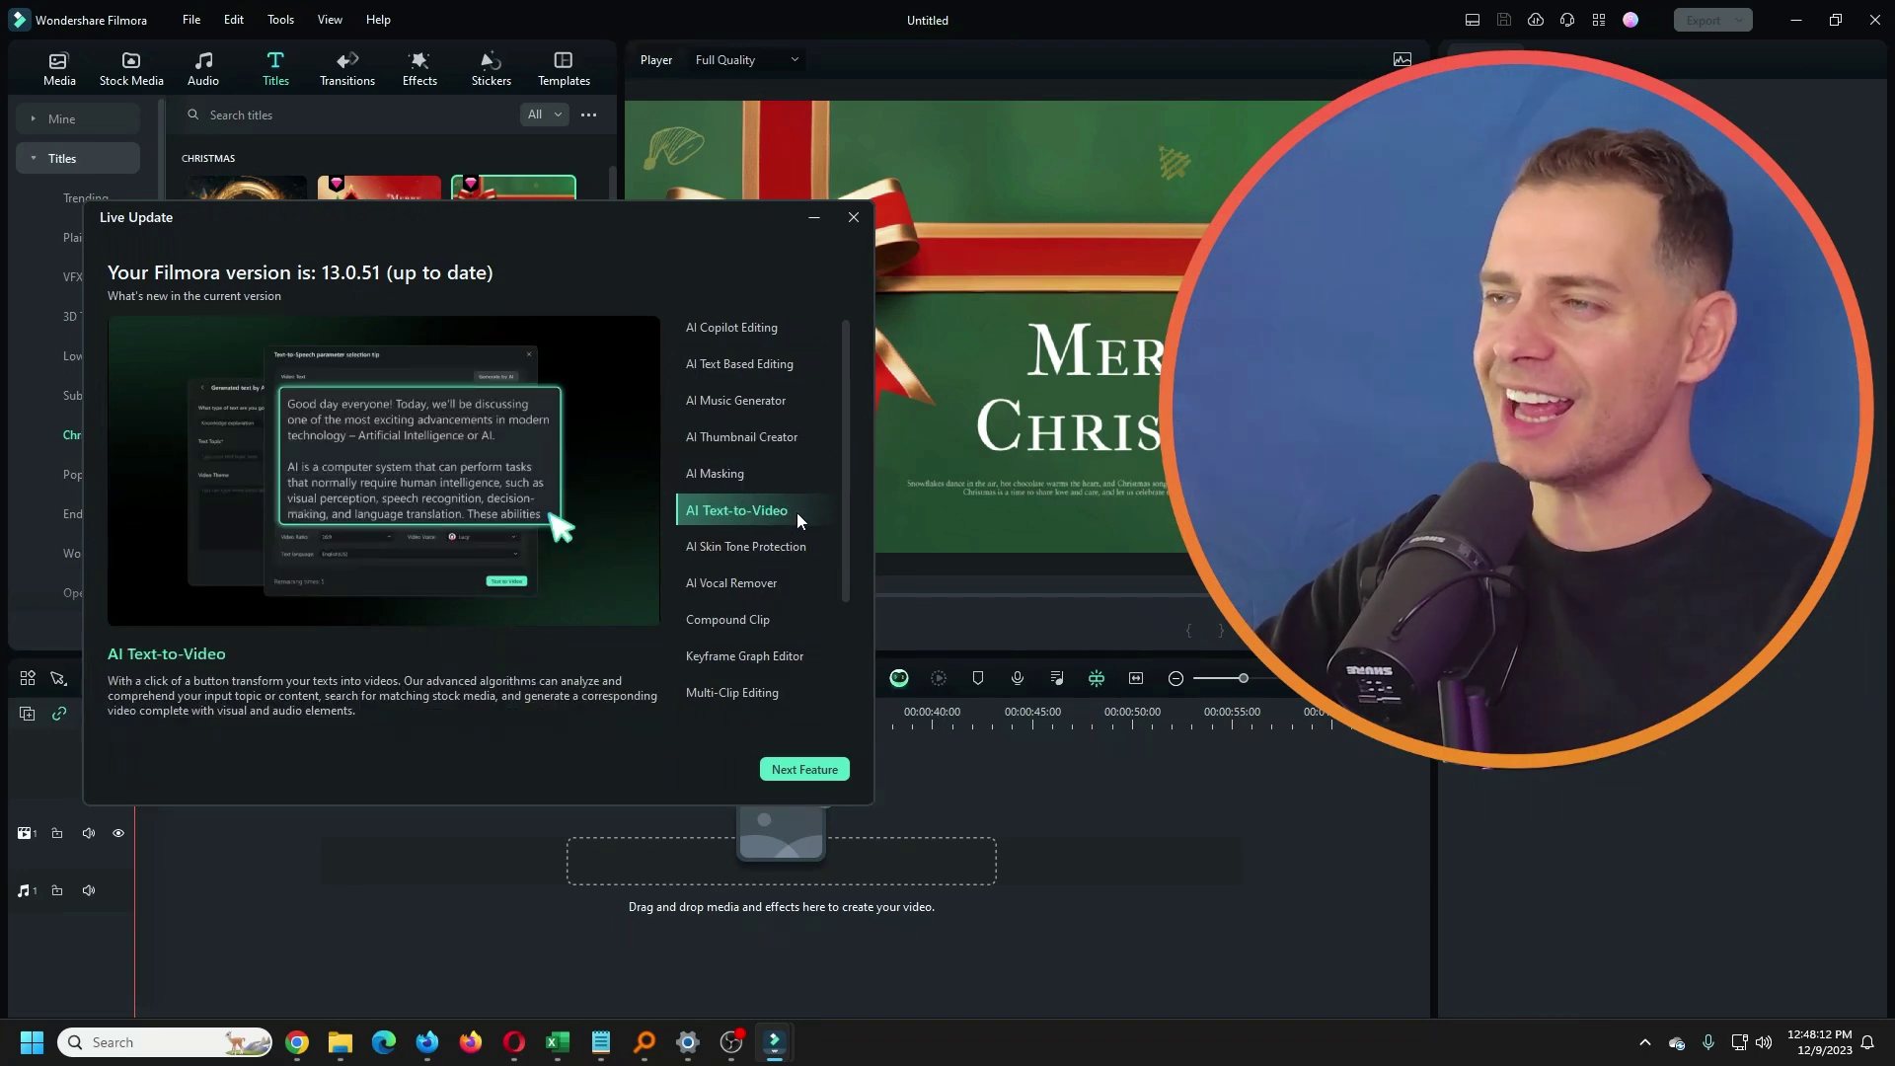
click(779, 548)
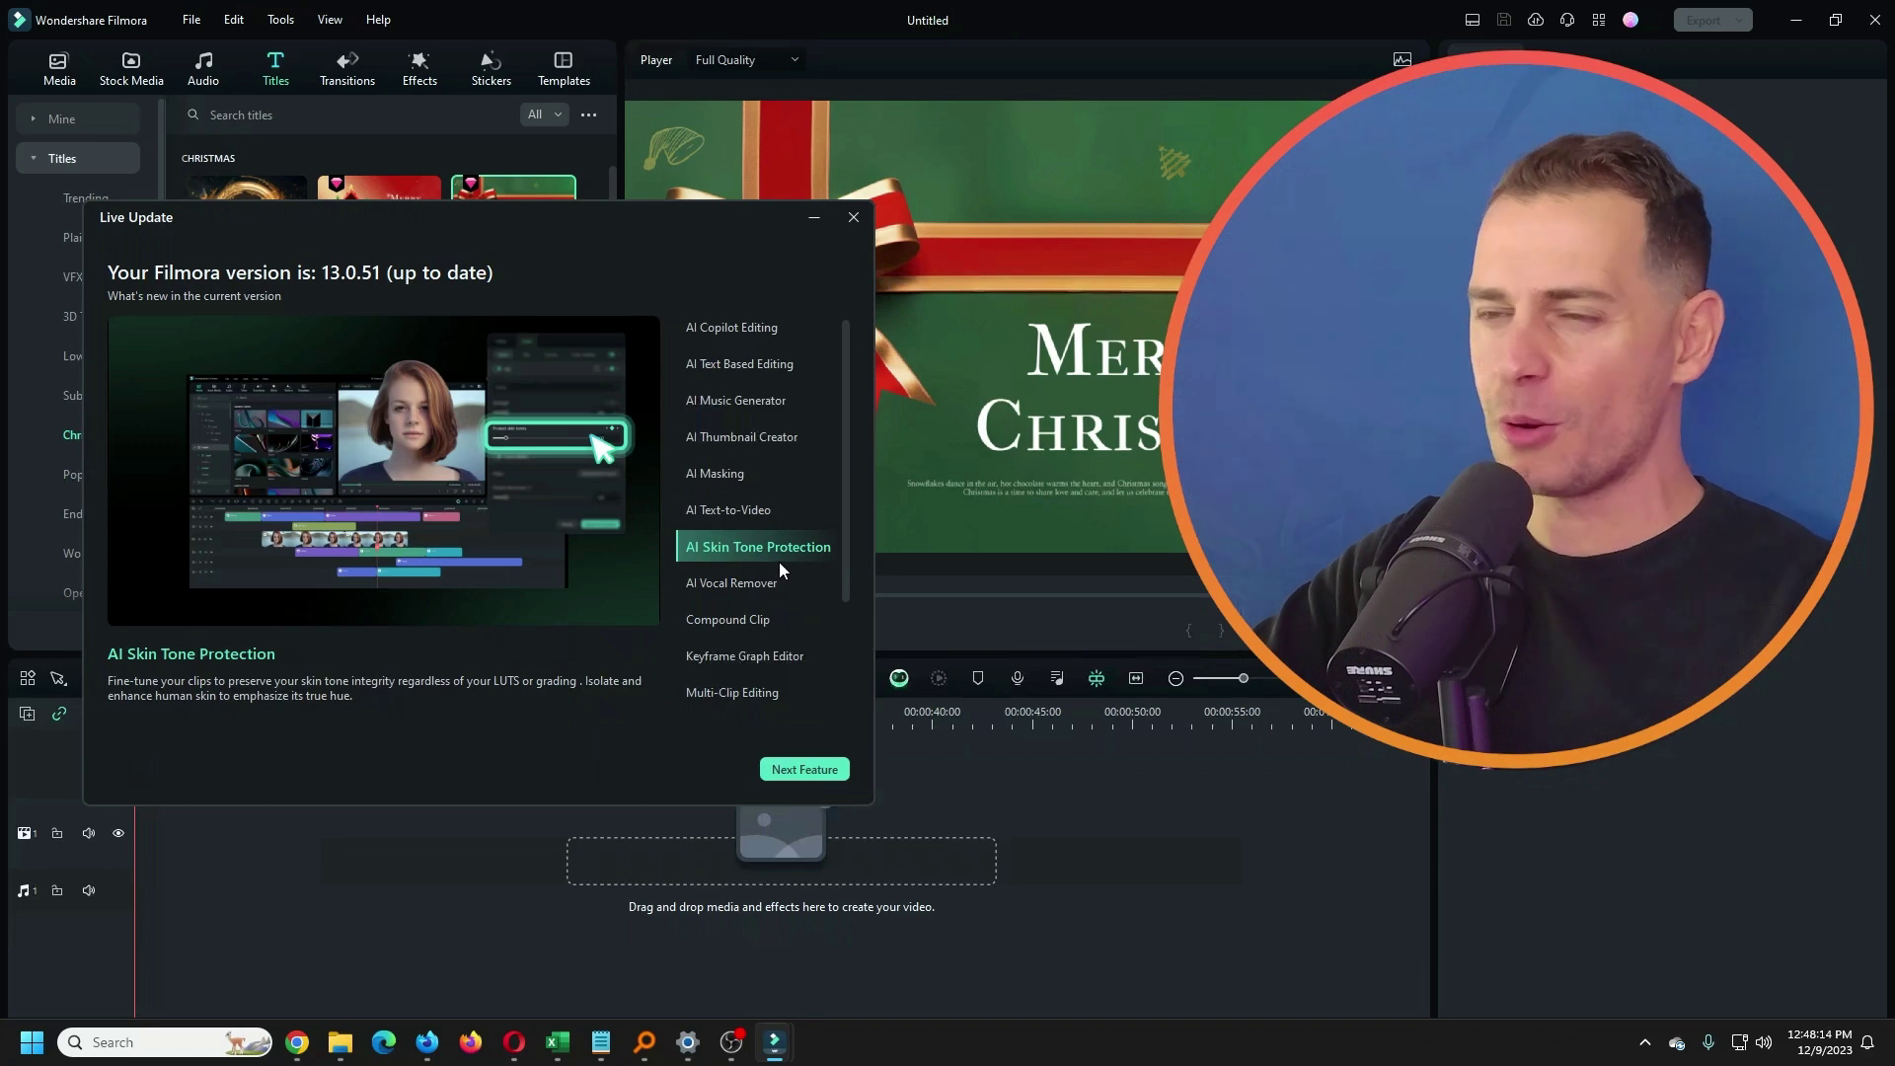
click(781, 584)
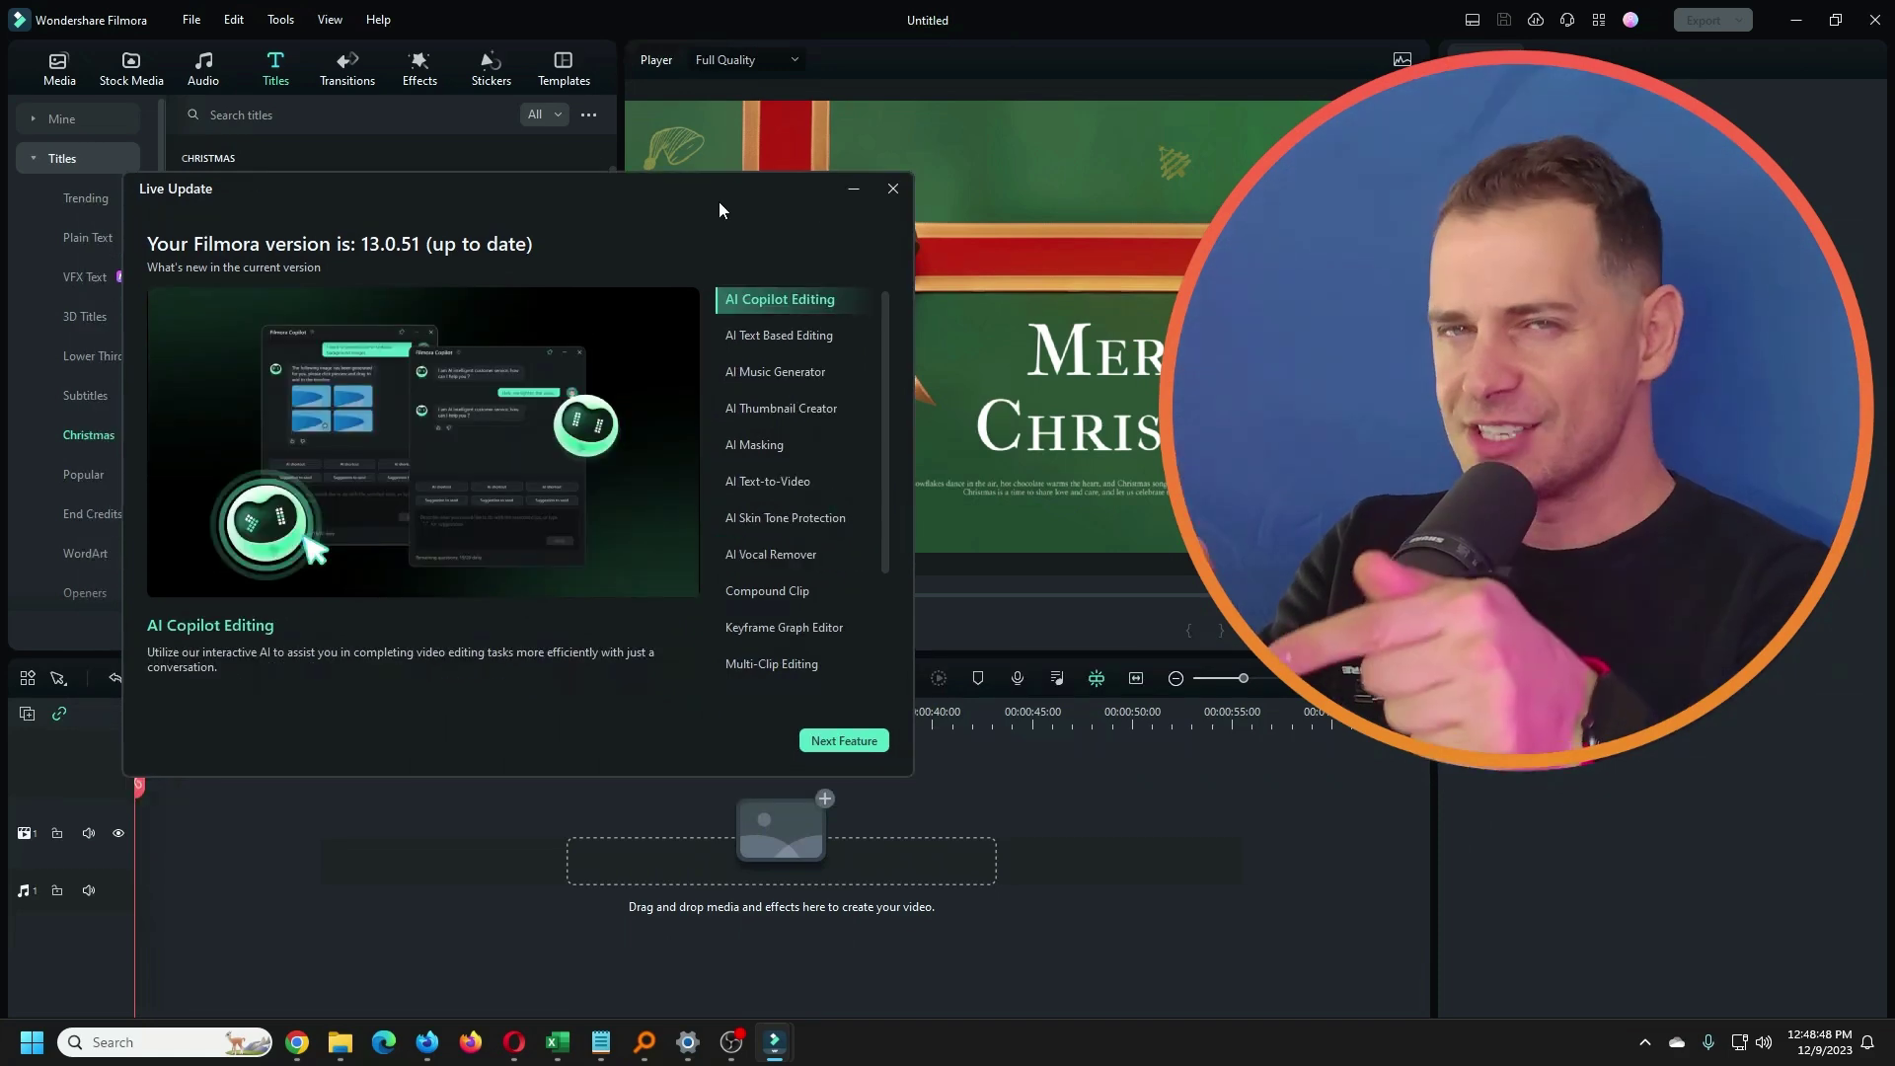
click(787, 410)
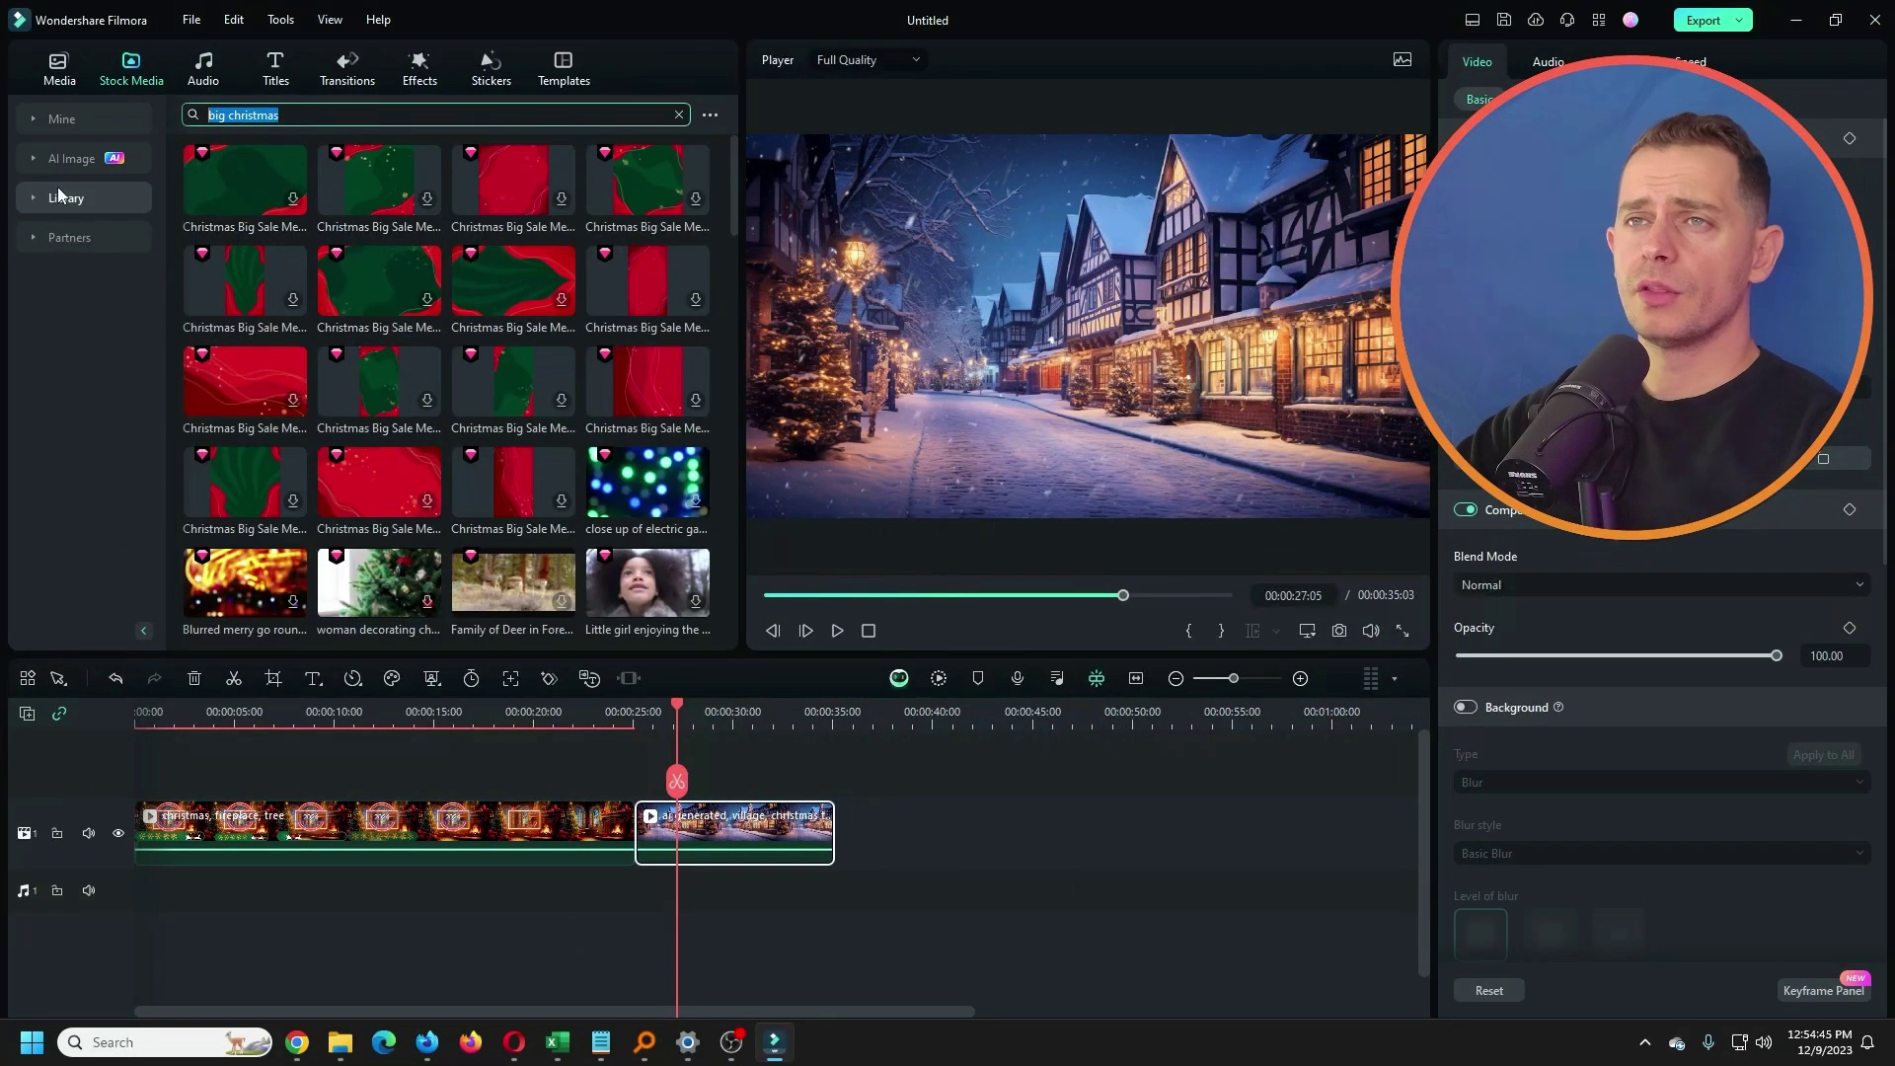
Step: Search the stock media Library for 'big christmas' footage
click(65, 196)
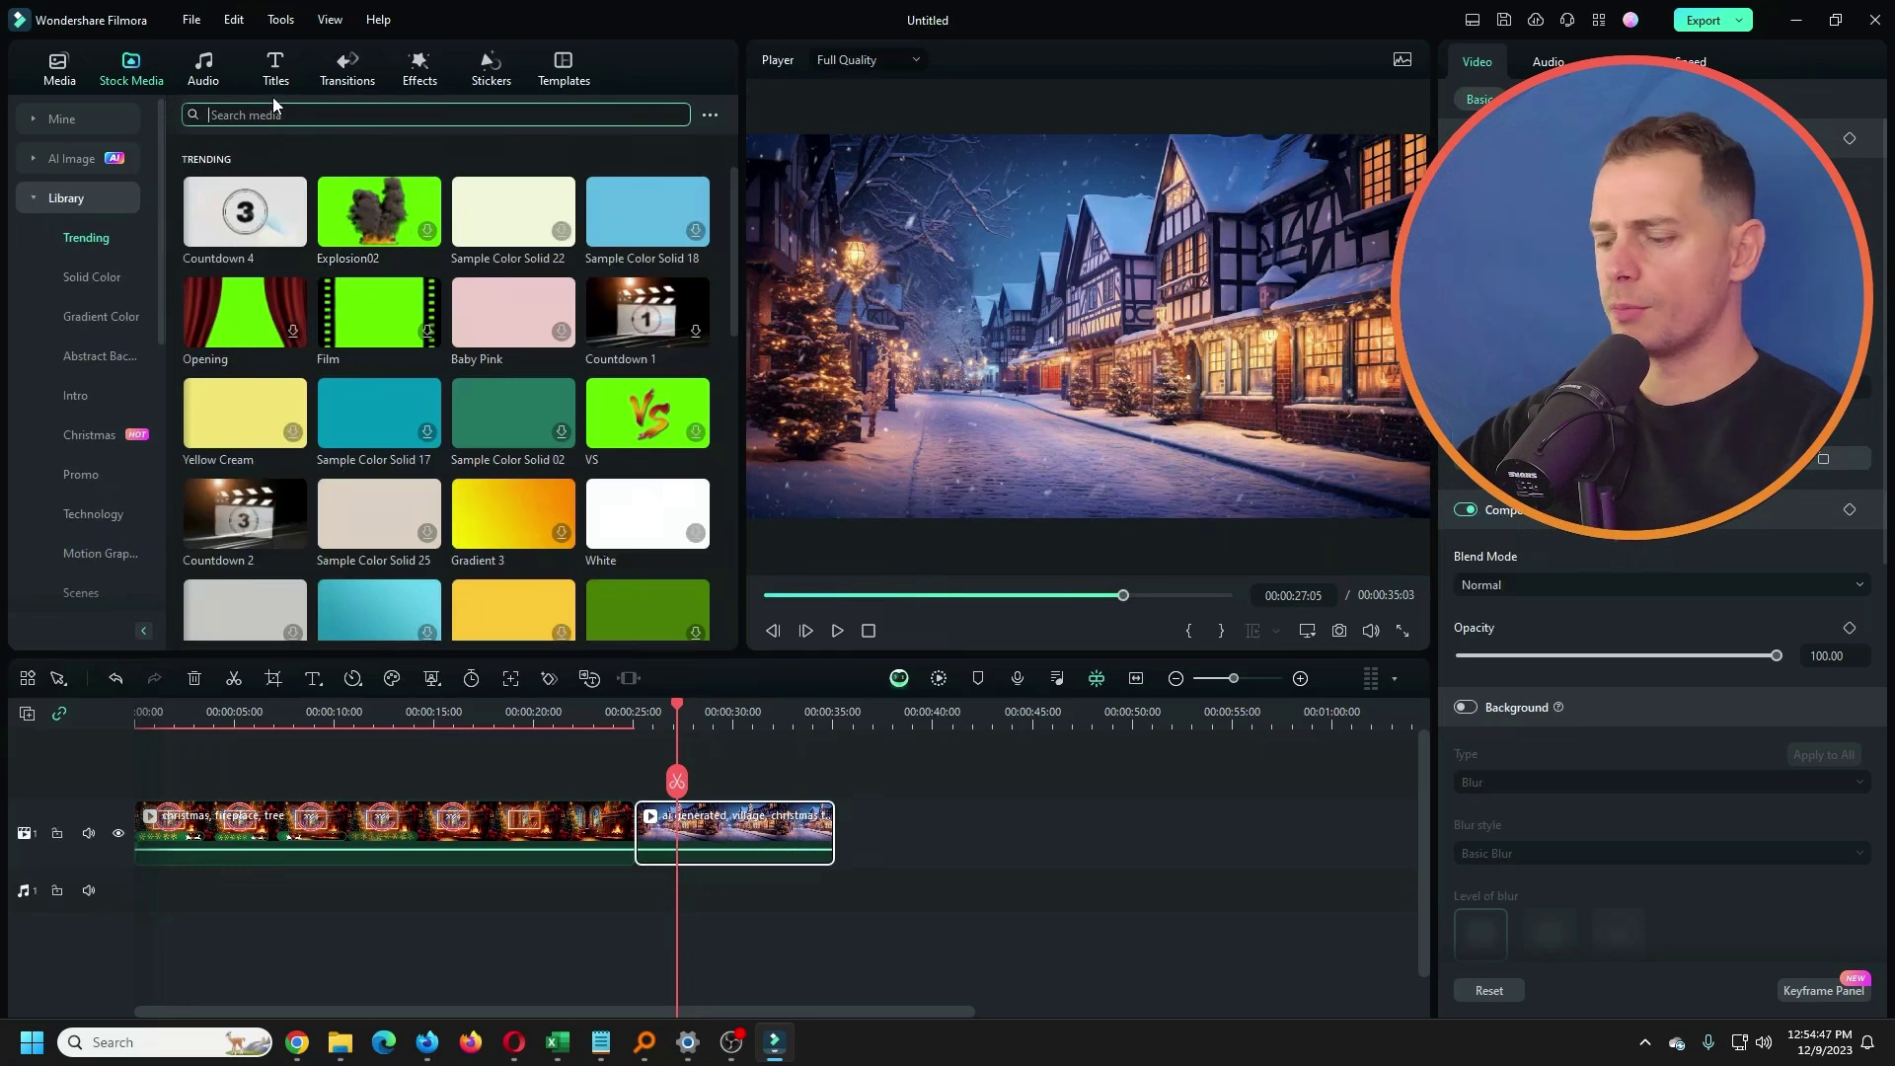
key(Return)
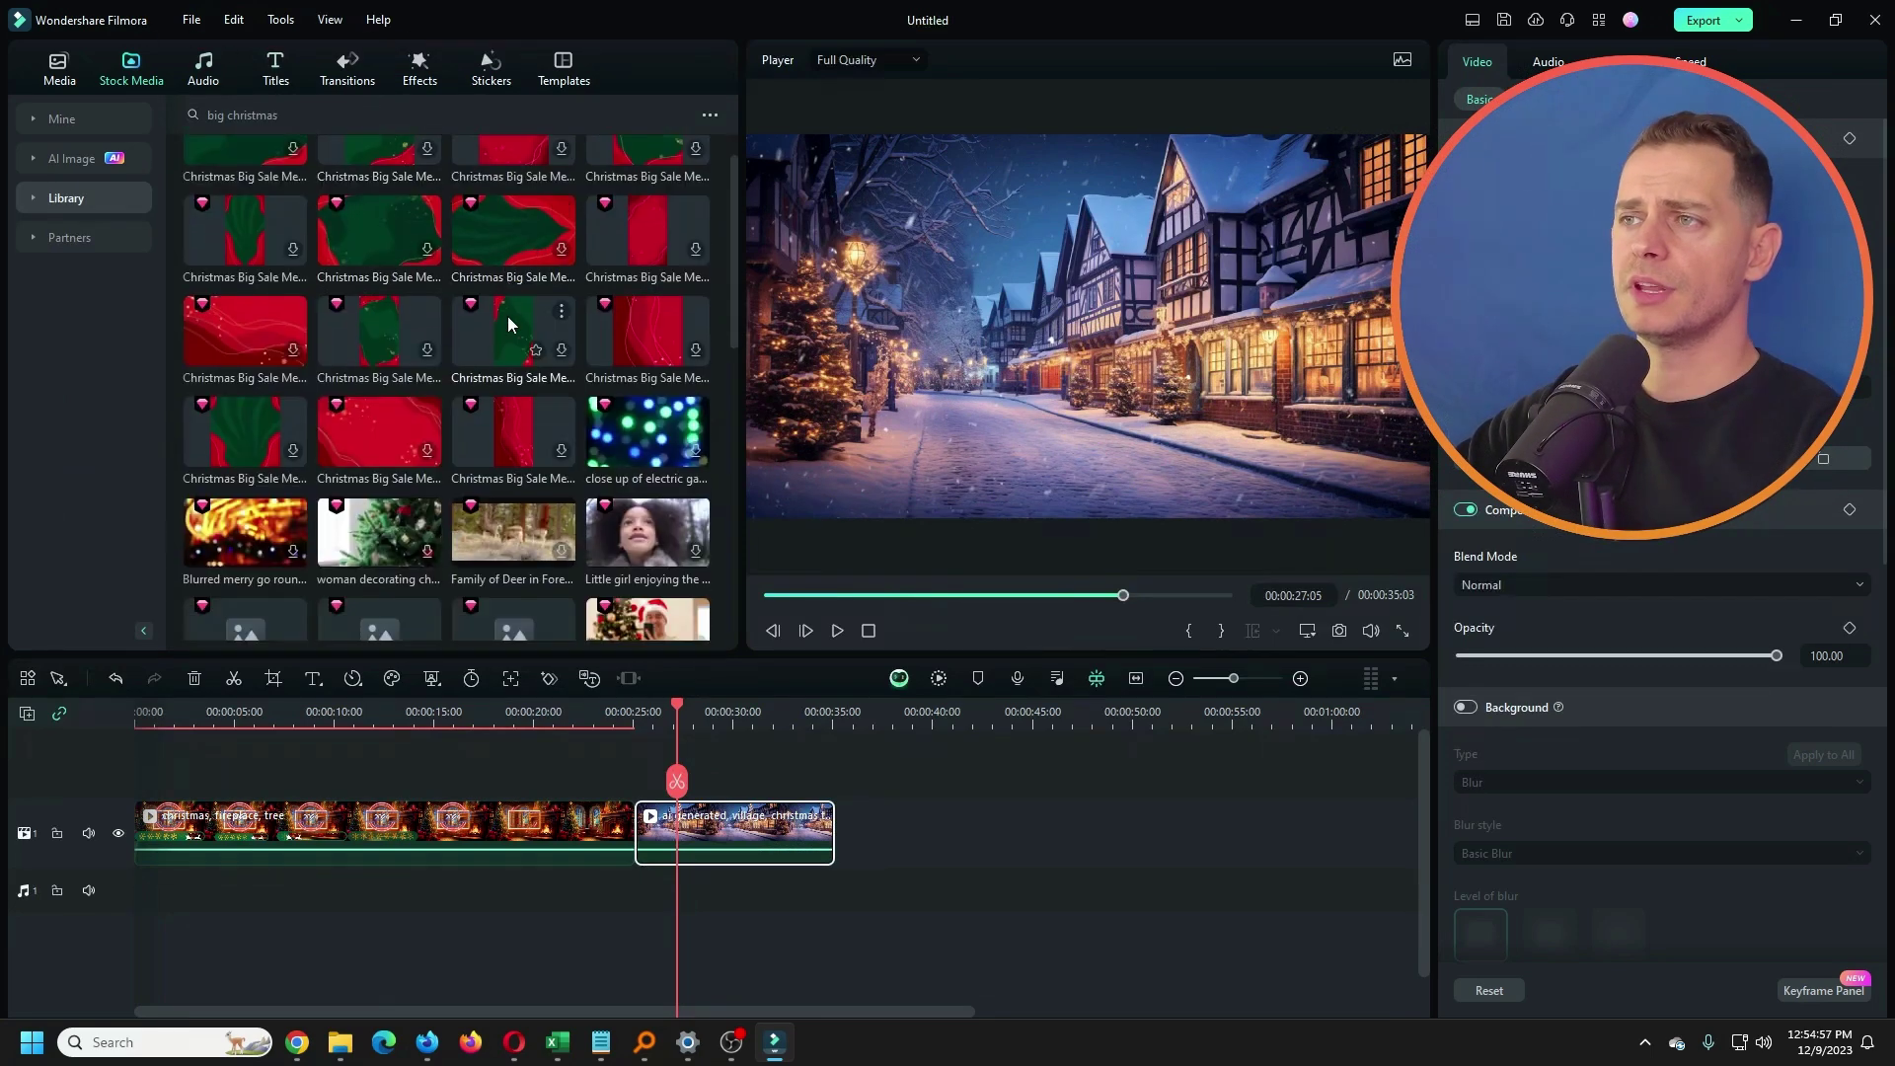
scroll(400, 286, down, 5)
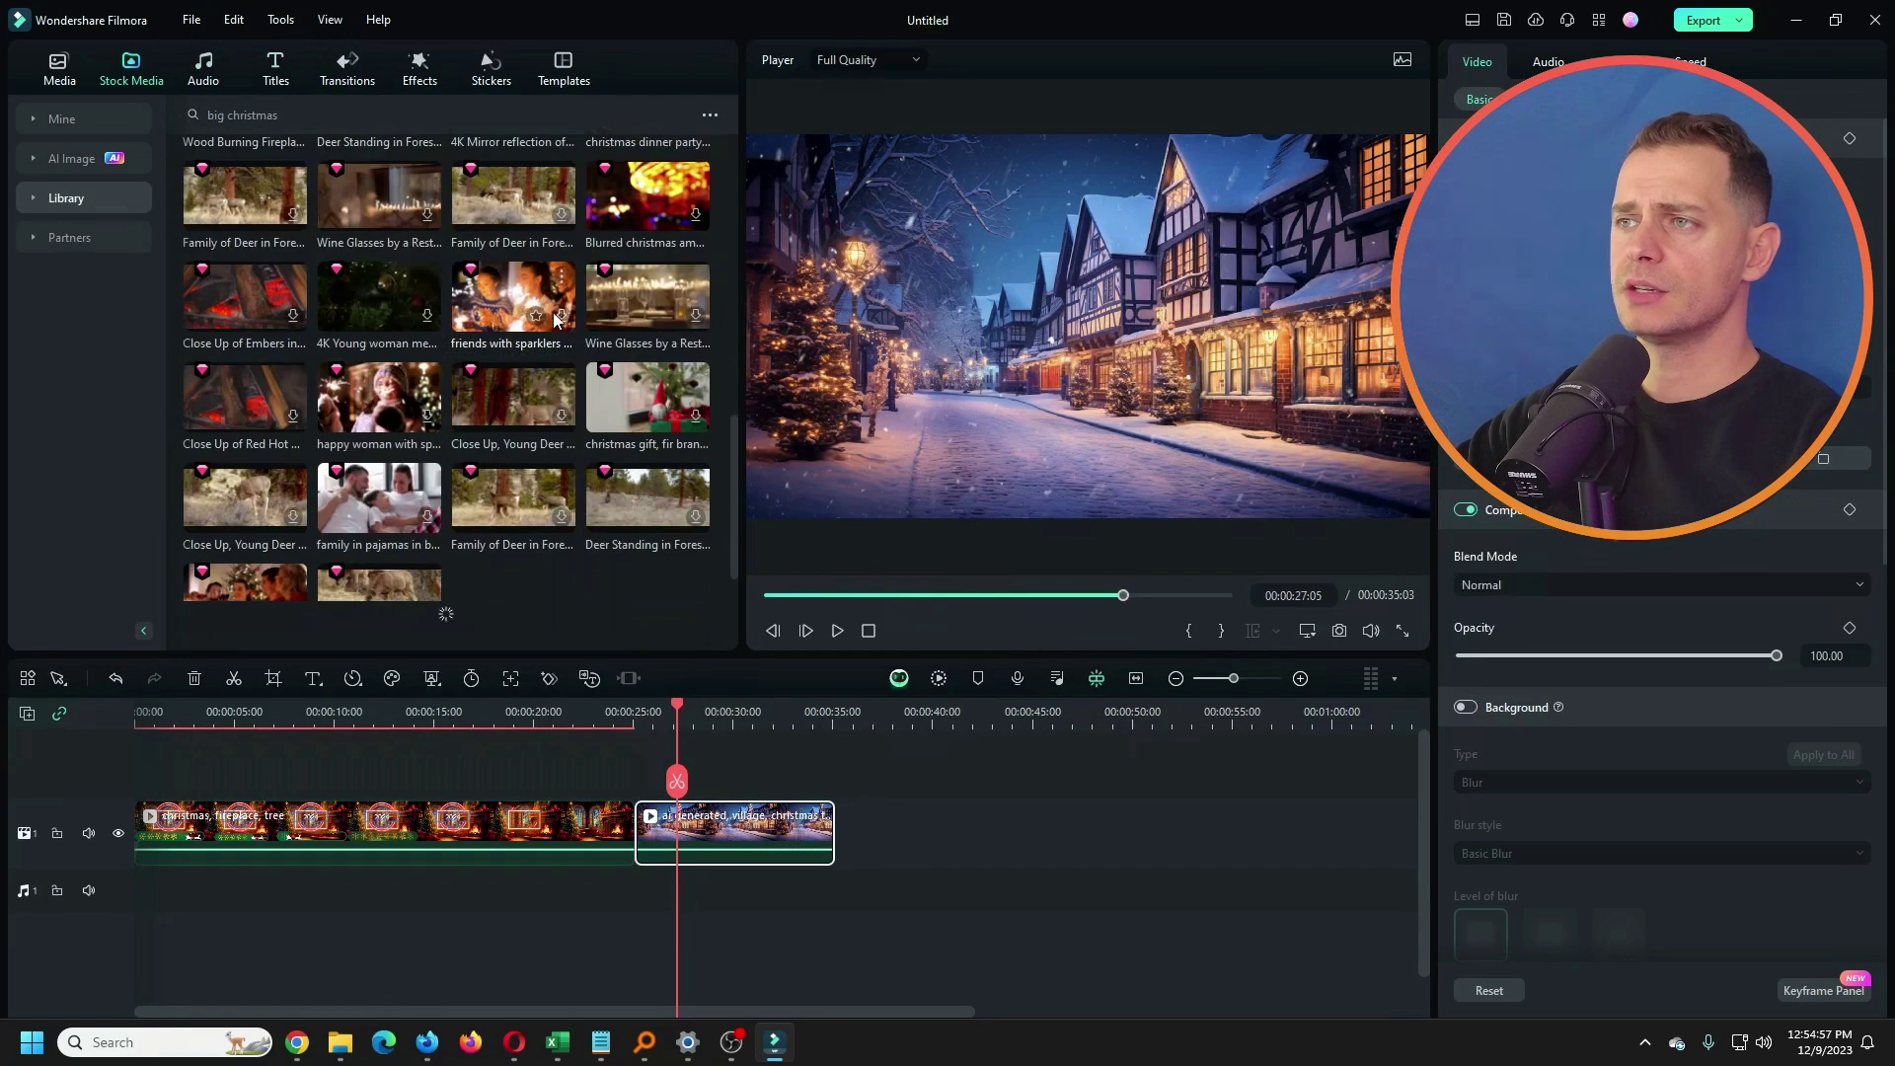
Step: Place a Merry Christmas transition between the two clips and play it back
click(277, 67)
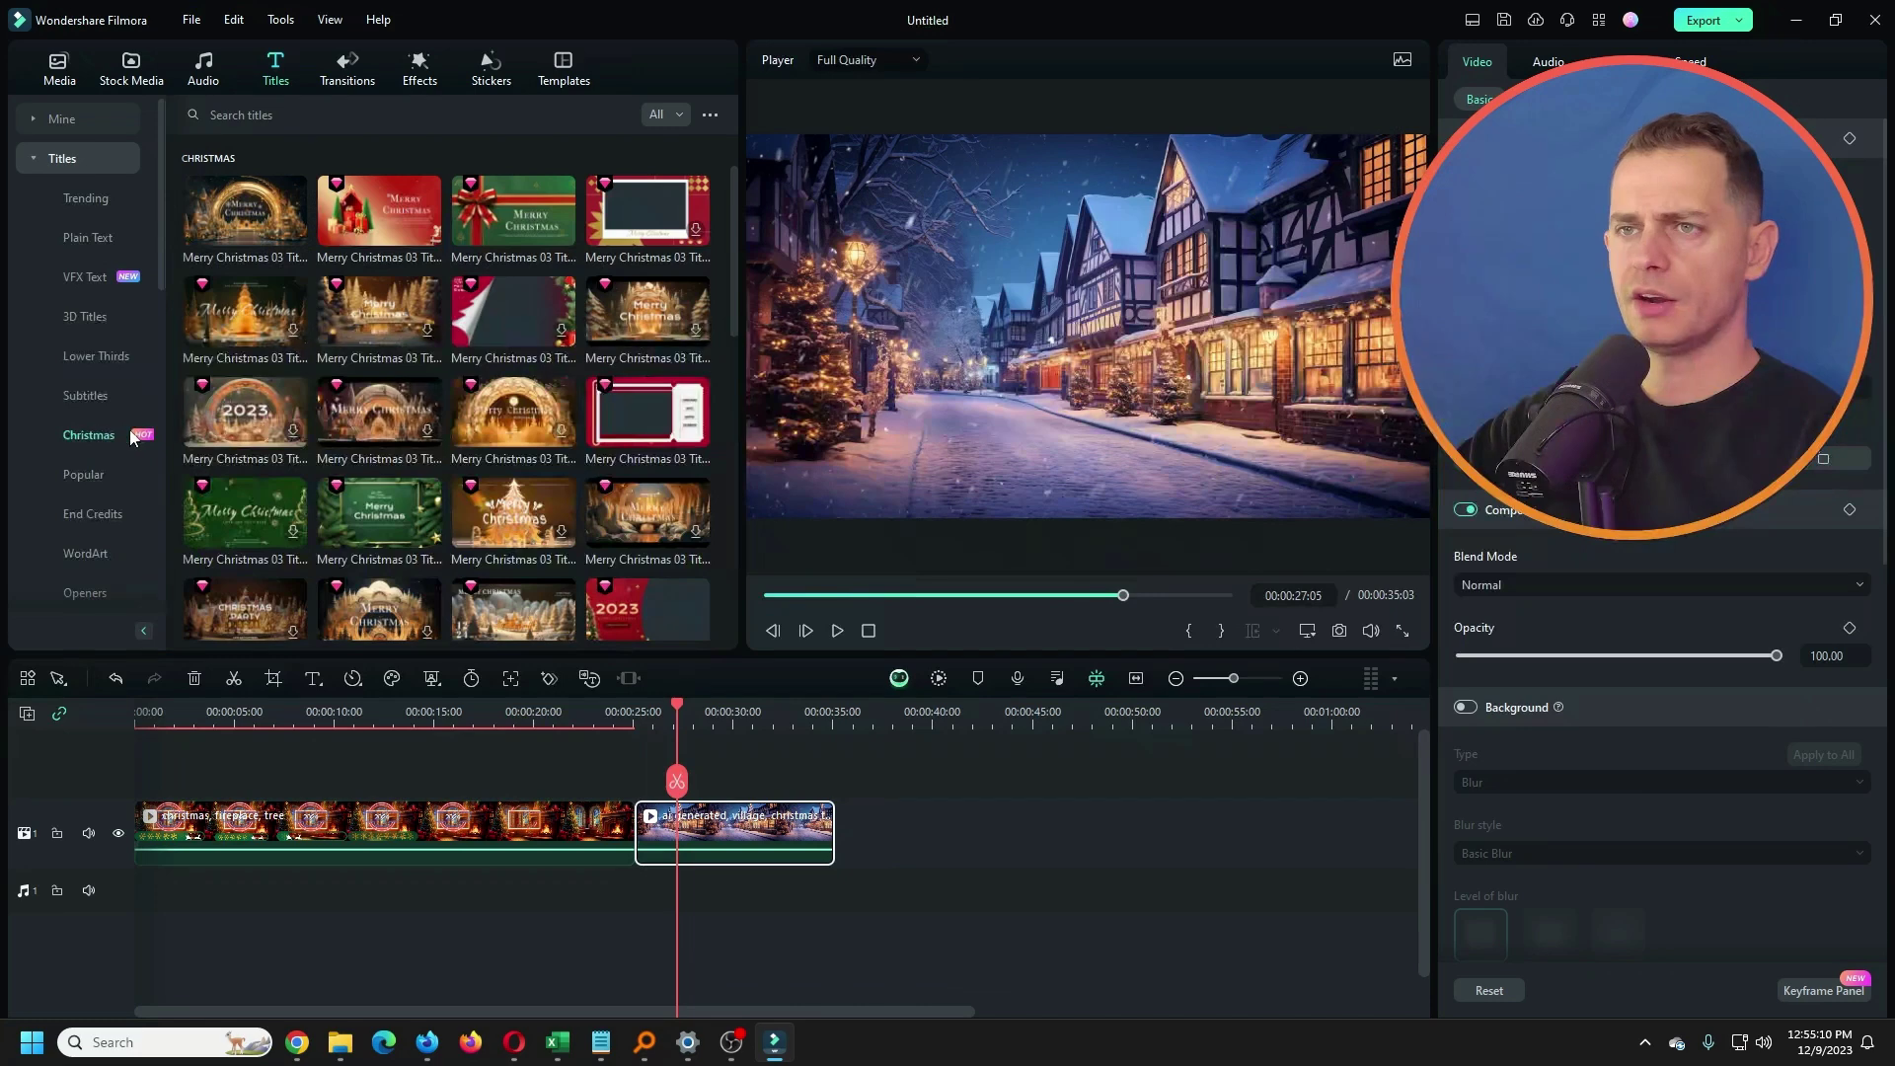
click(74, 281)
scroll(500, 382, down, 3)
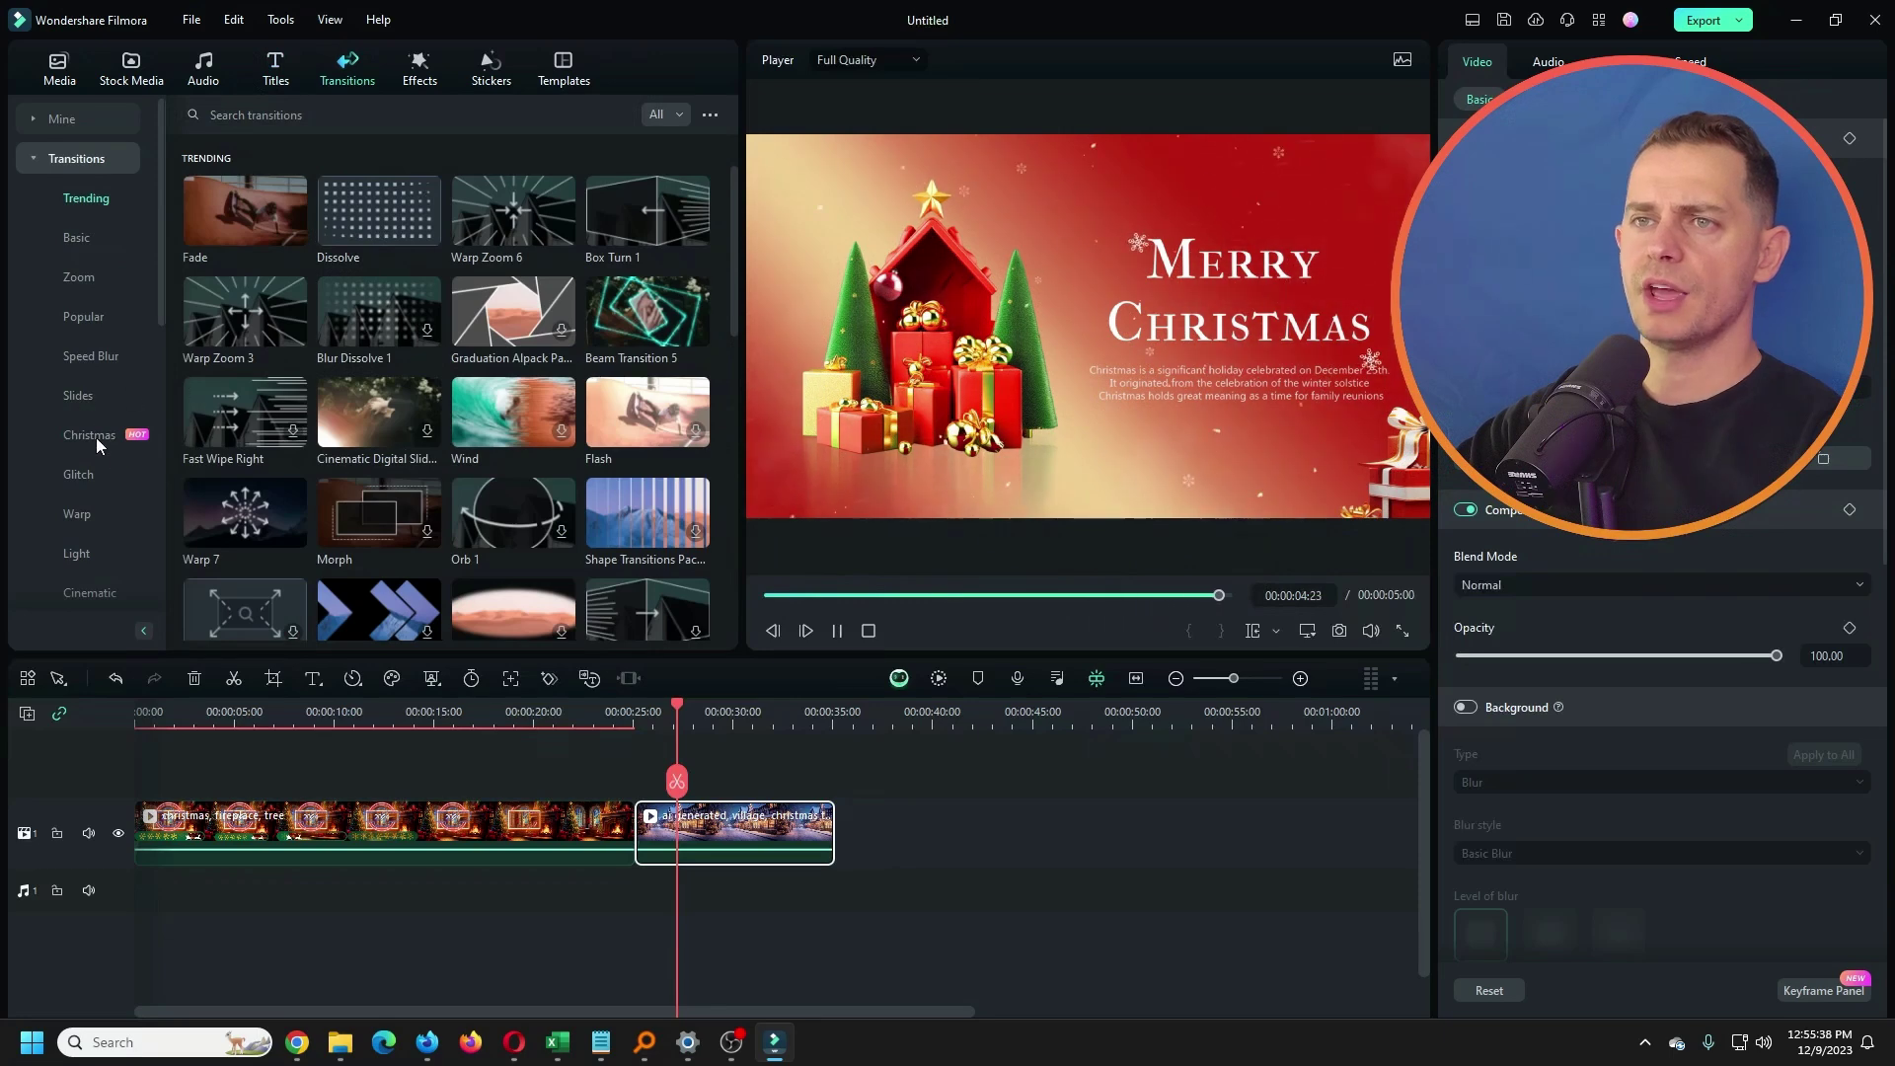
click(89, 434)
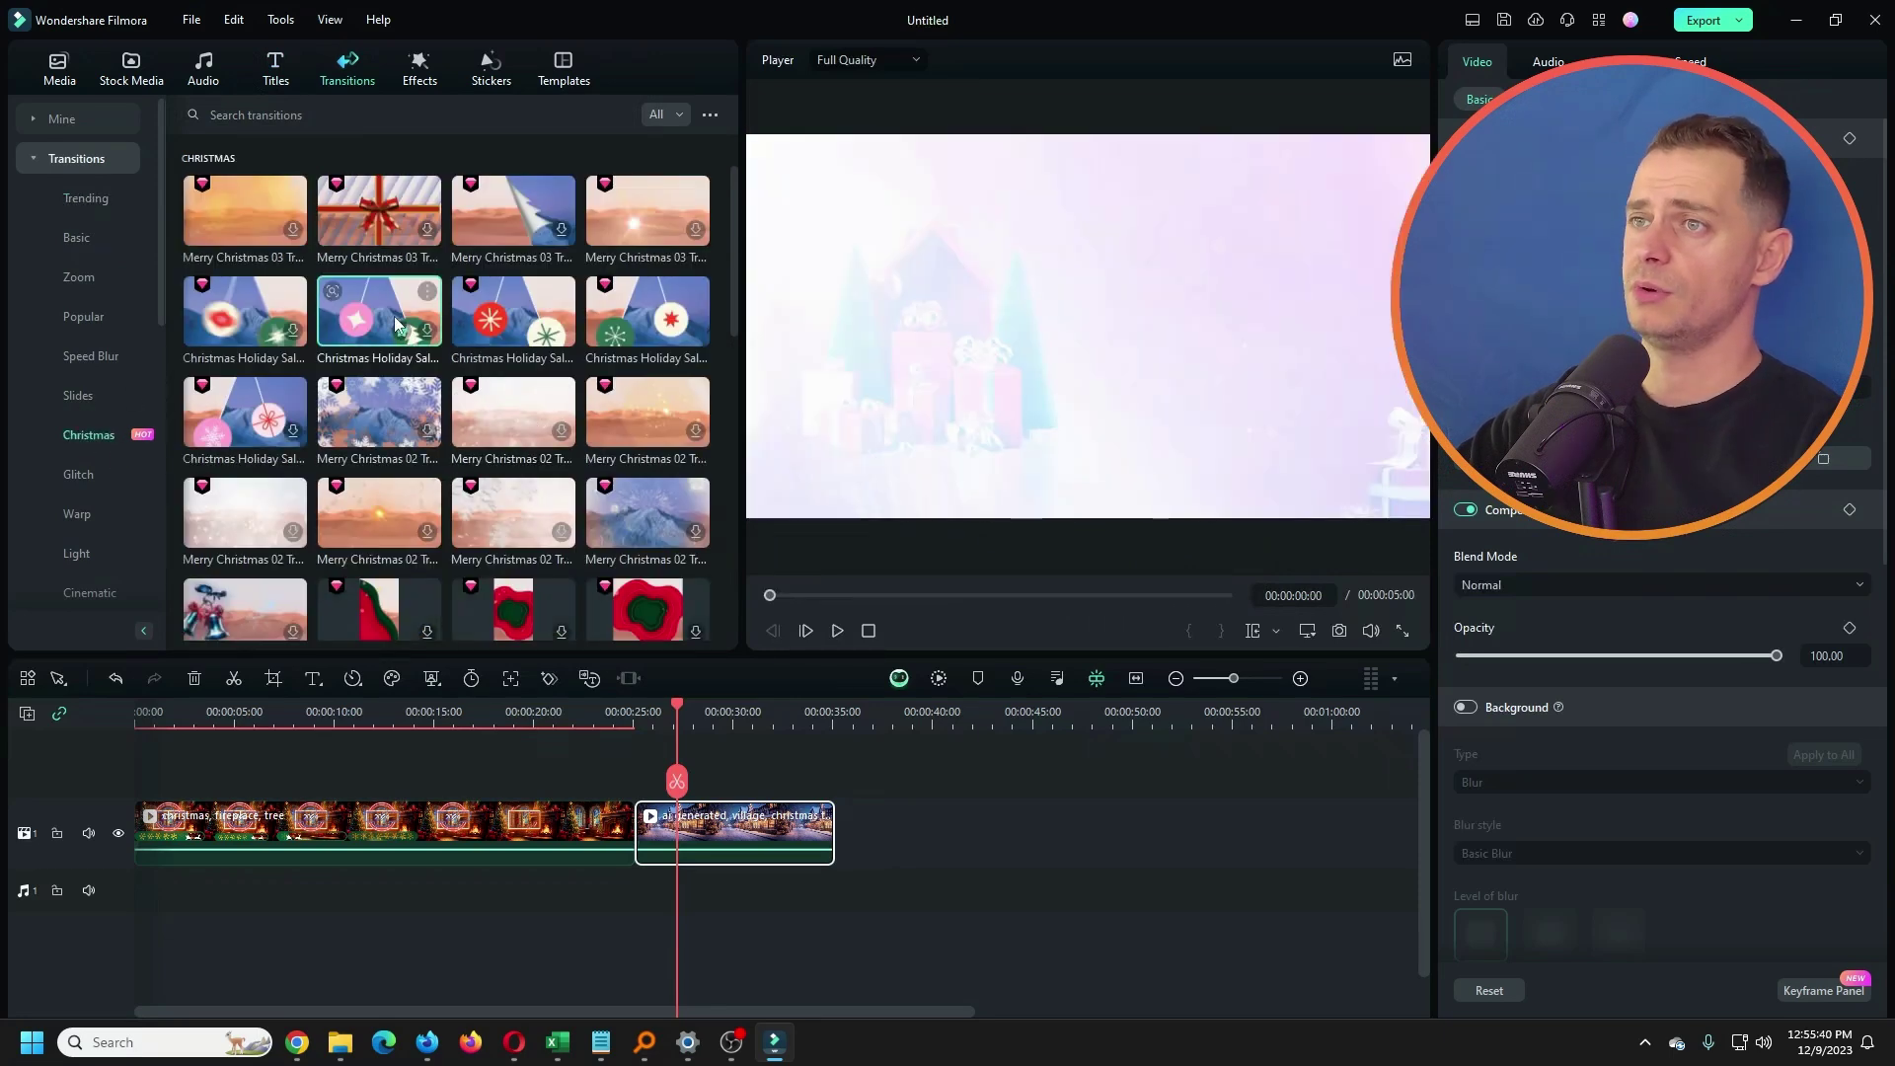
mouse_move(380, 311)
mouse_down()
mouse_move(652, 836)
mouse_move(634, 836)
mouse_up()
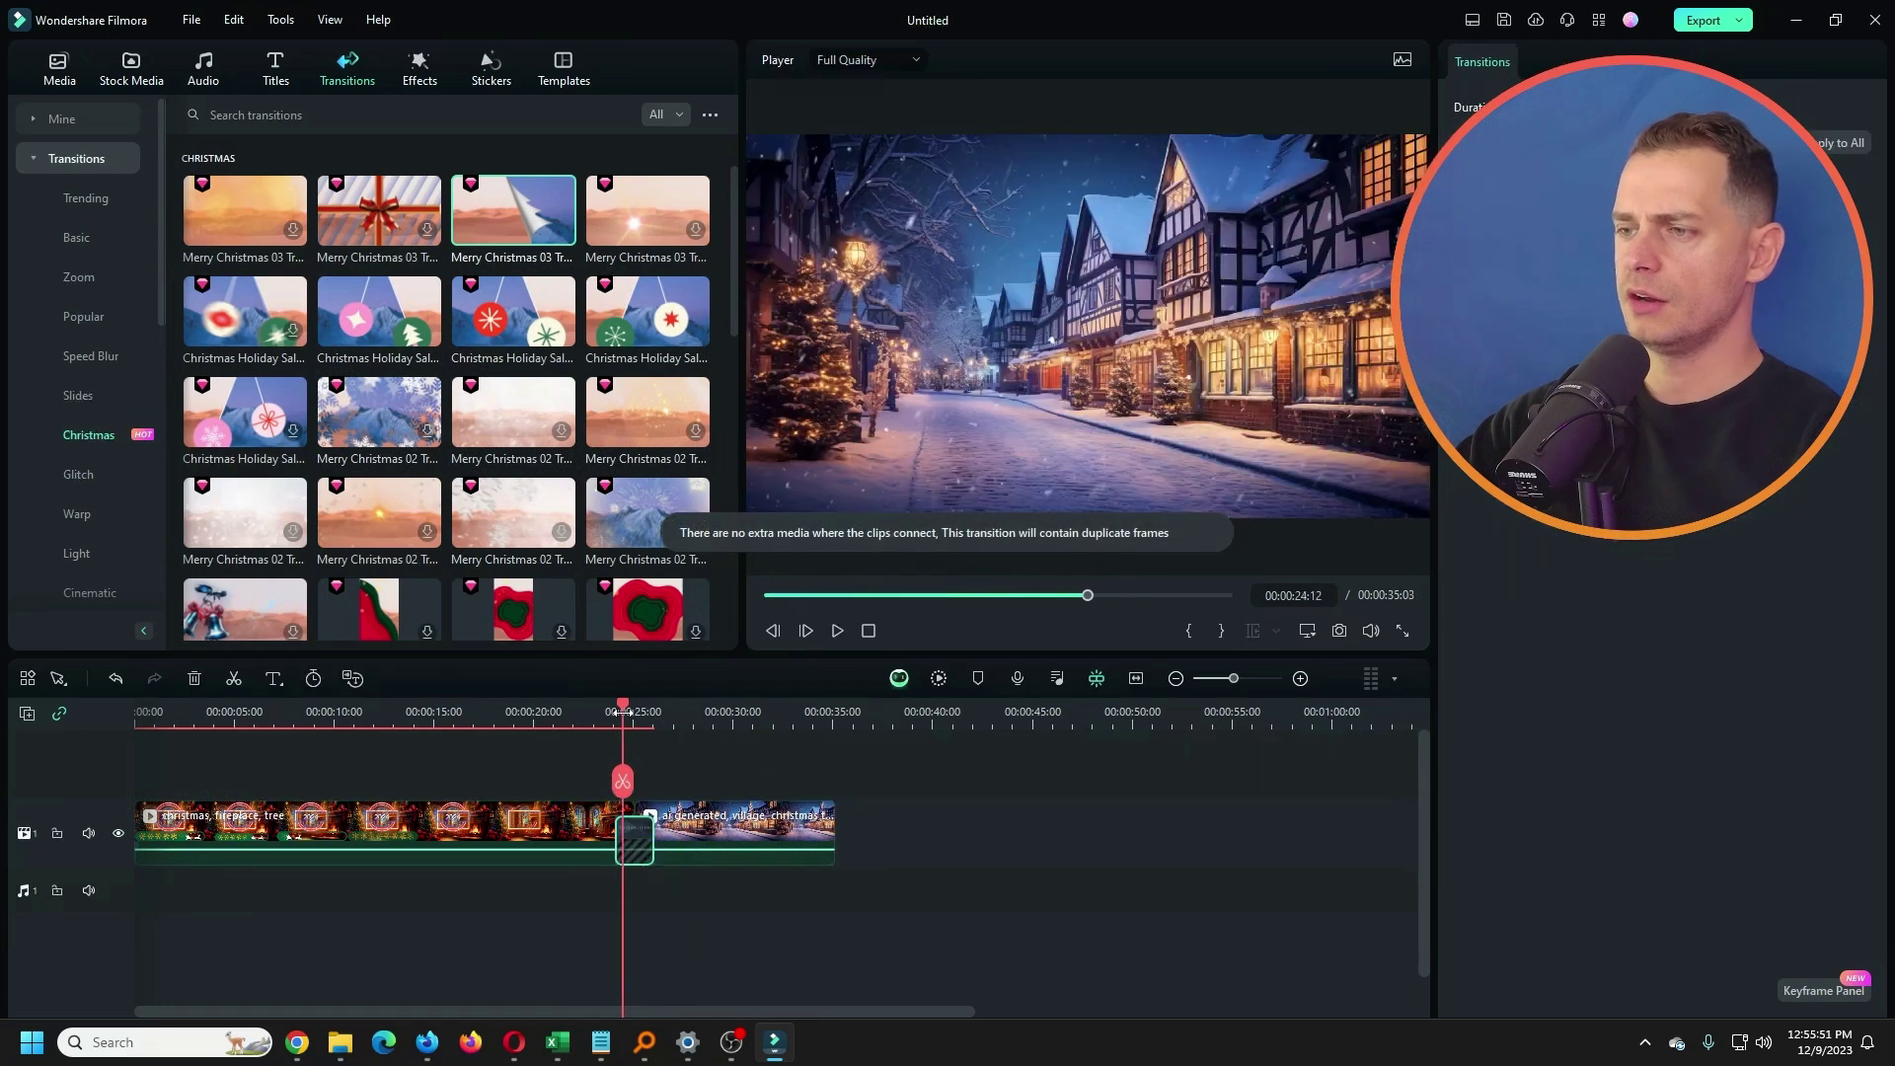
click(600, 714)
key(space)
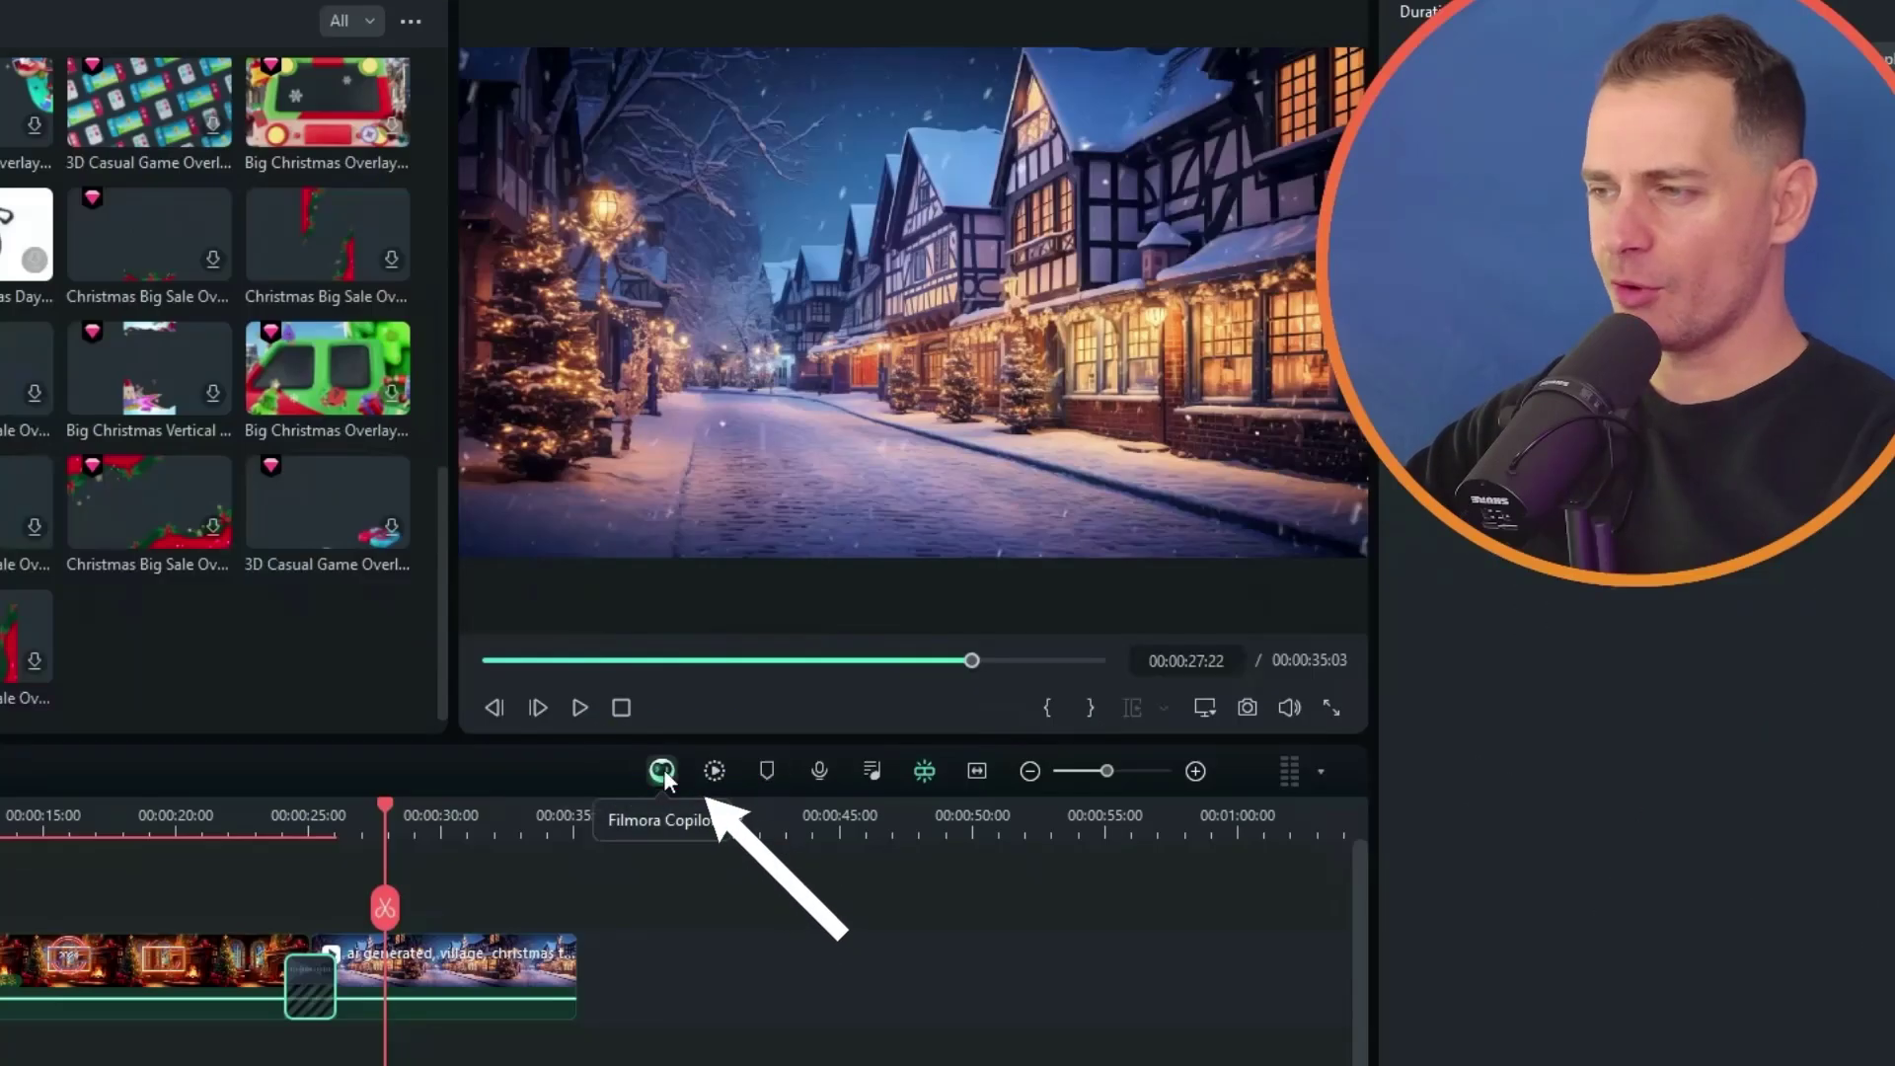
Step: Ask Filmora Copilot to help create a beautiful landscape image, then open its suggested AI Image tool
click(663, 767)
drag(945, 199, 592, 191)
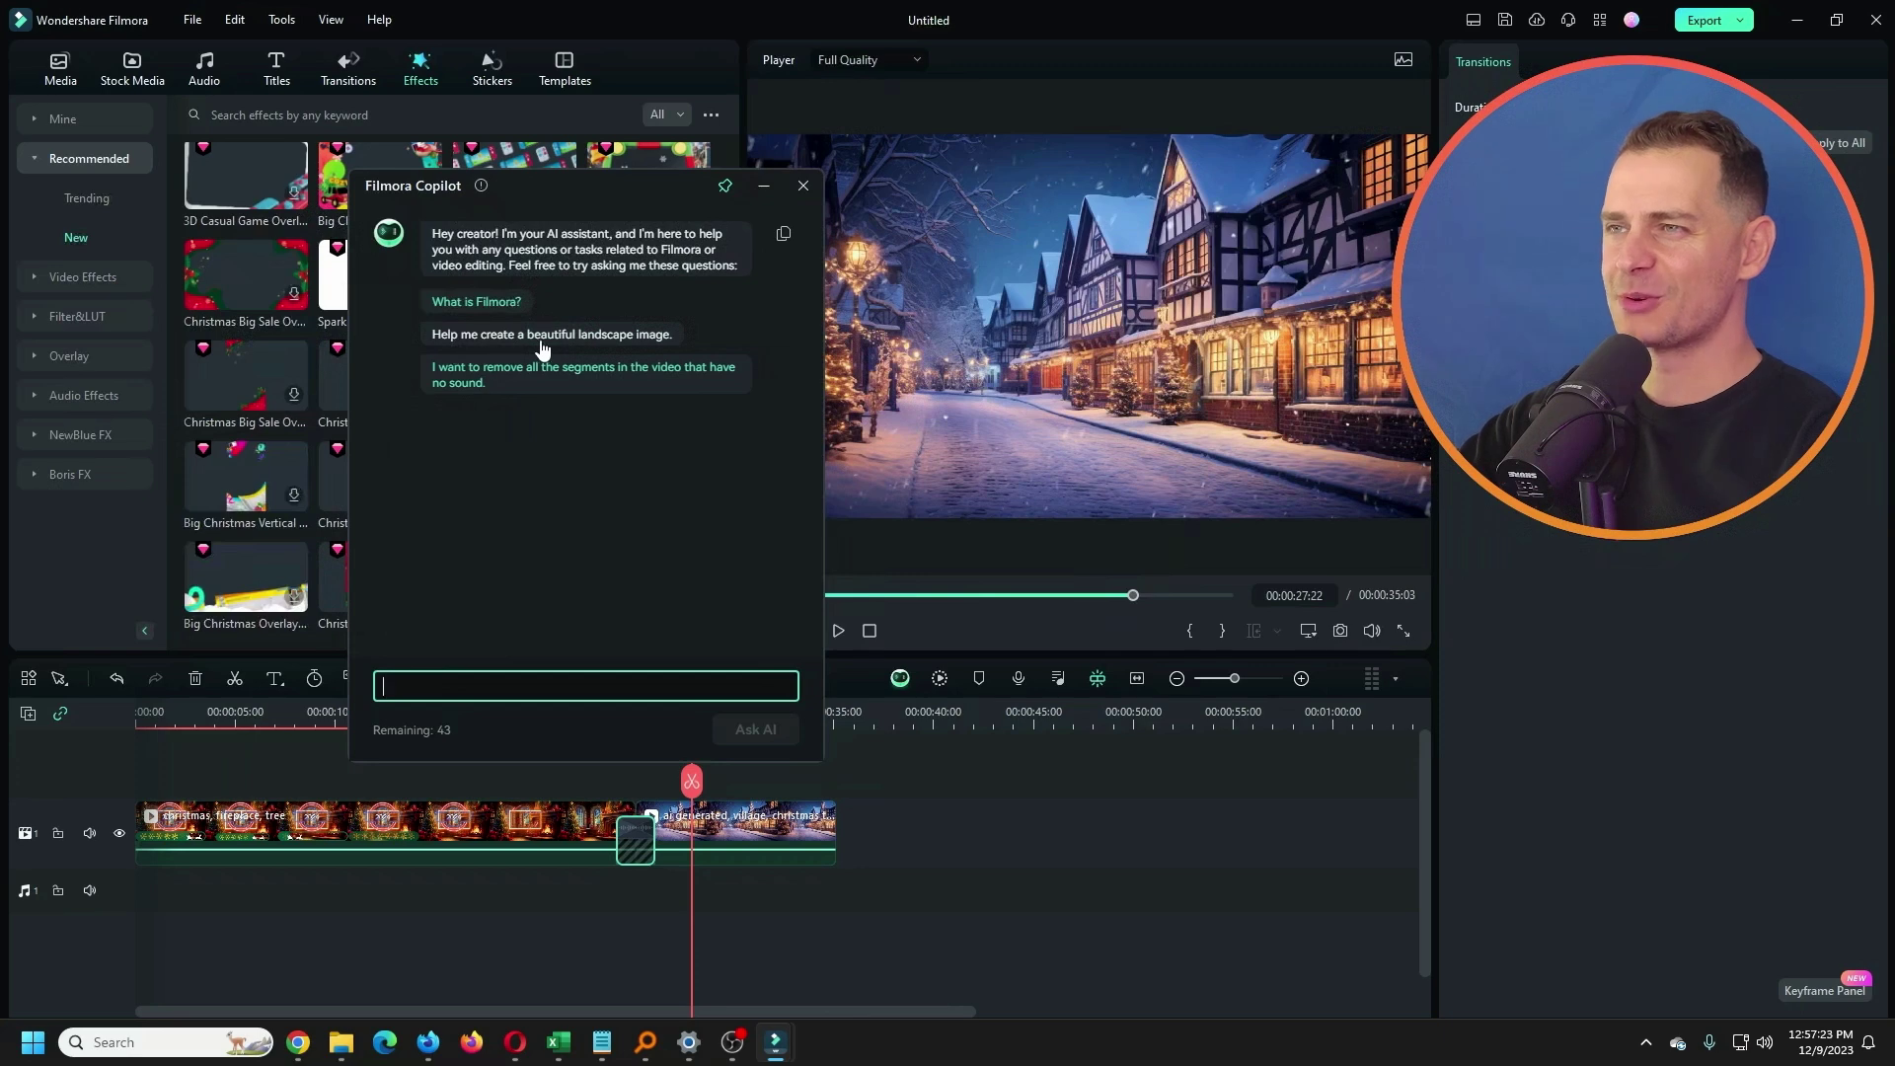
click(574, 336)
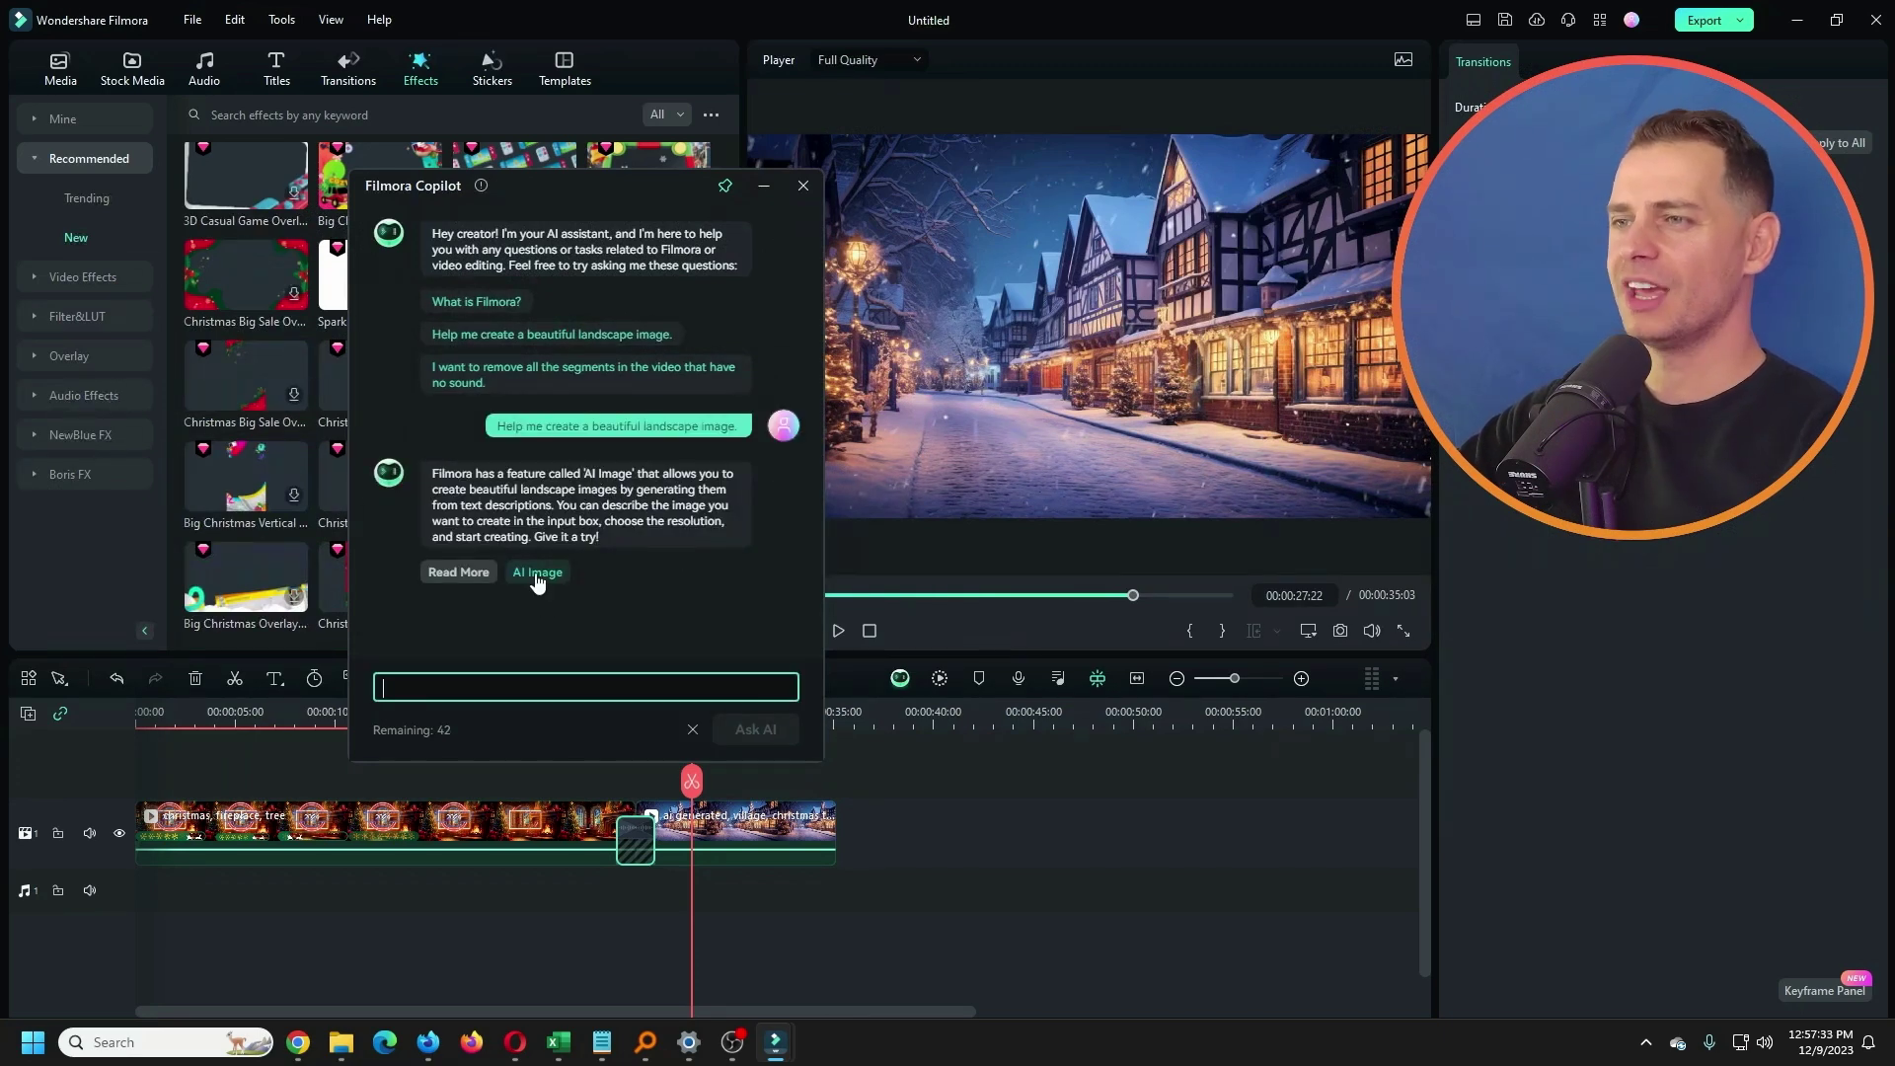
click(535, 572)
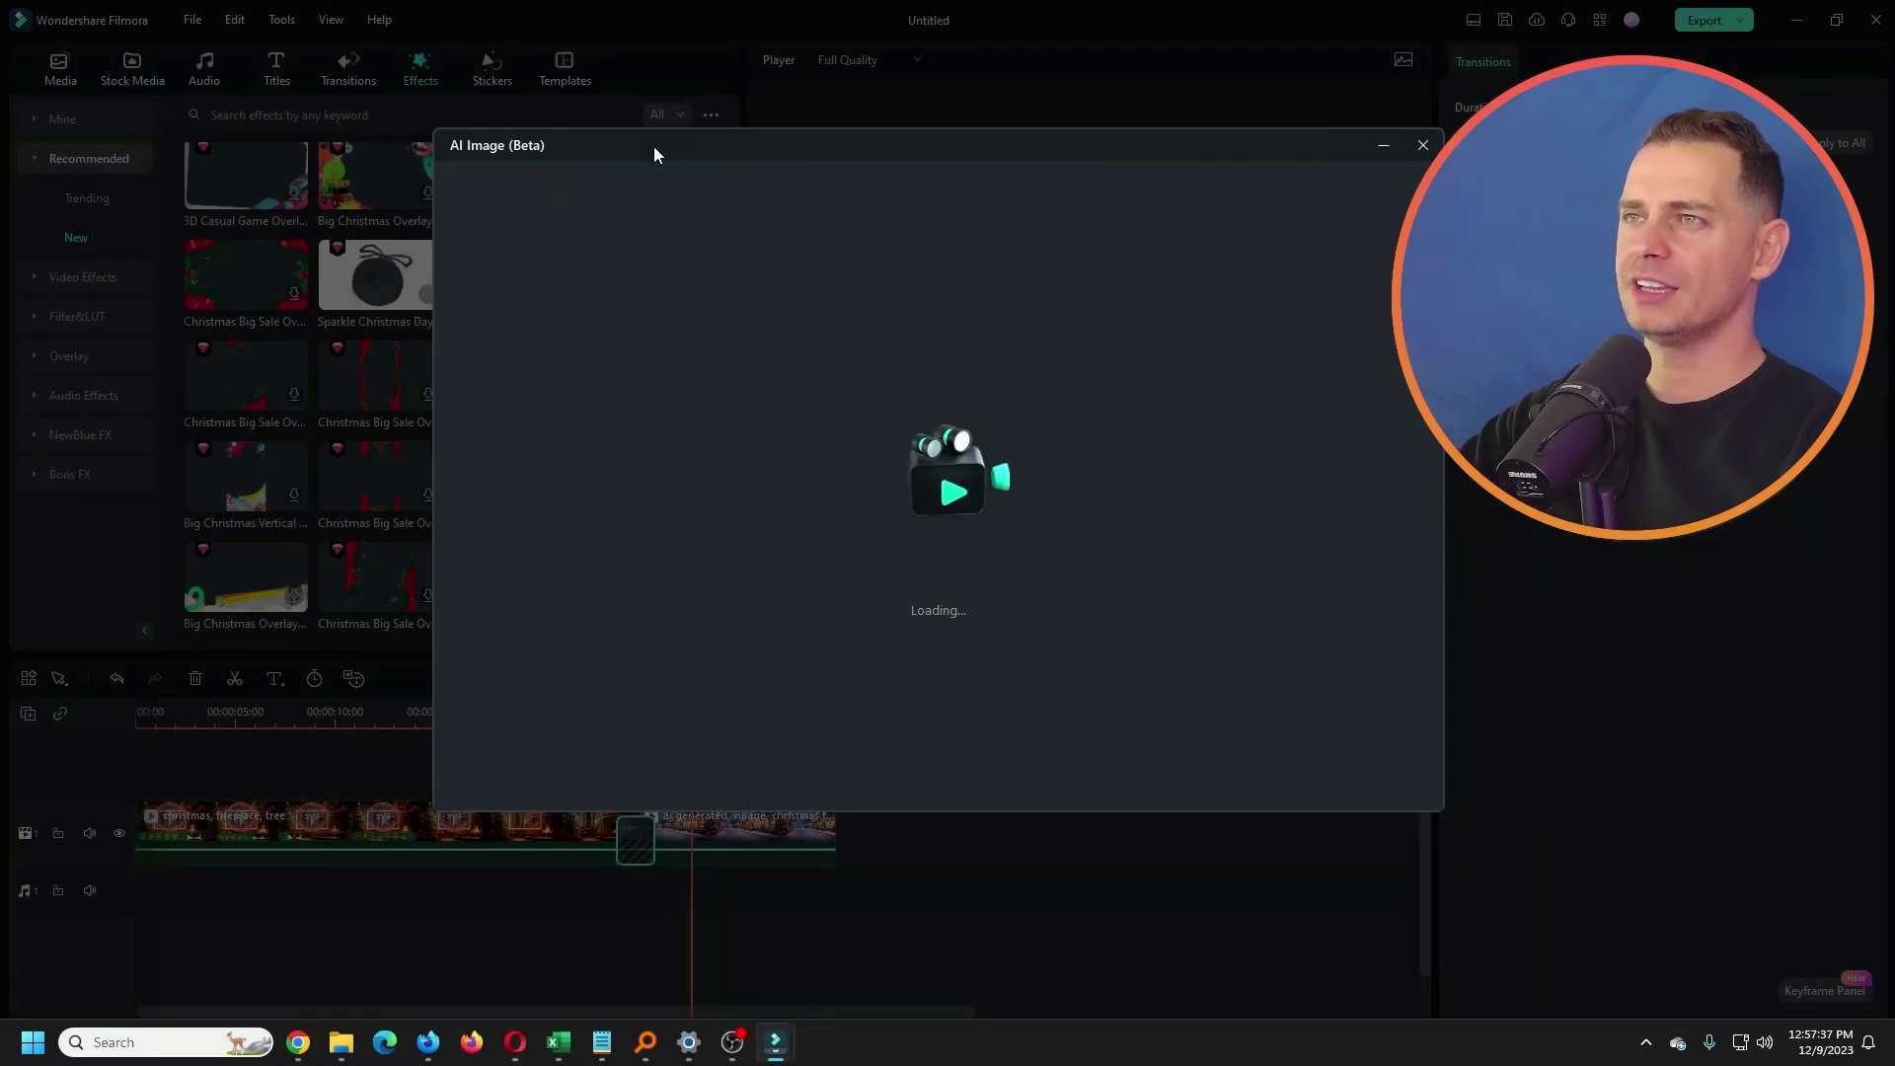
Step: Create four AI images from a Mary, Joseph and baby Jesus crib prompt, then close AI Image
drag(653, 147, 582, 167)
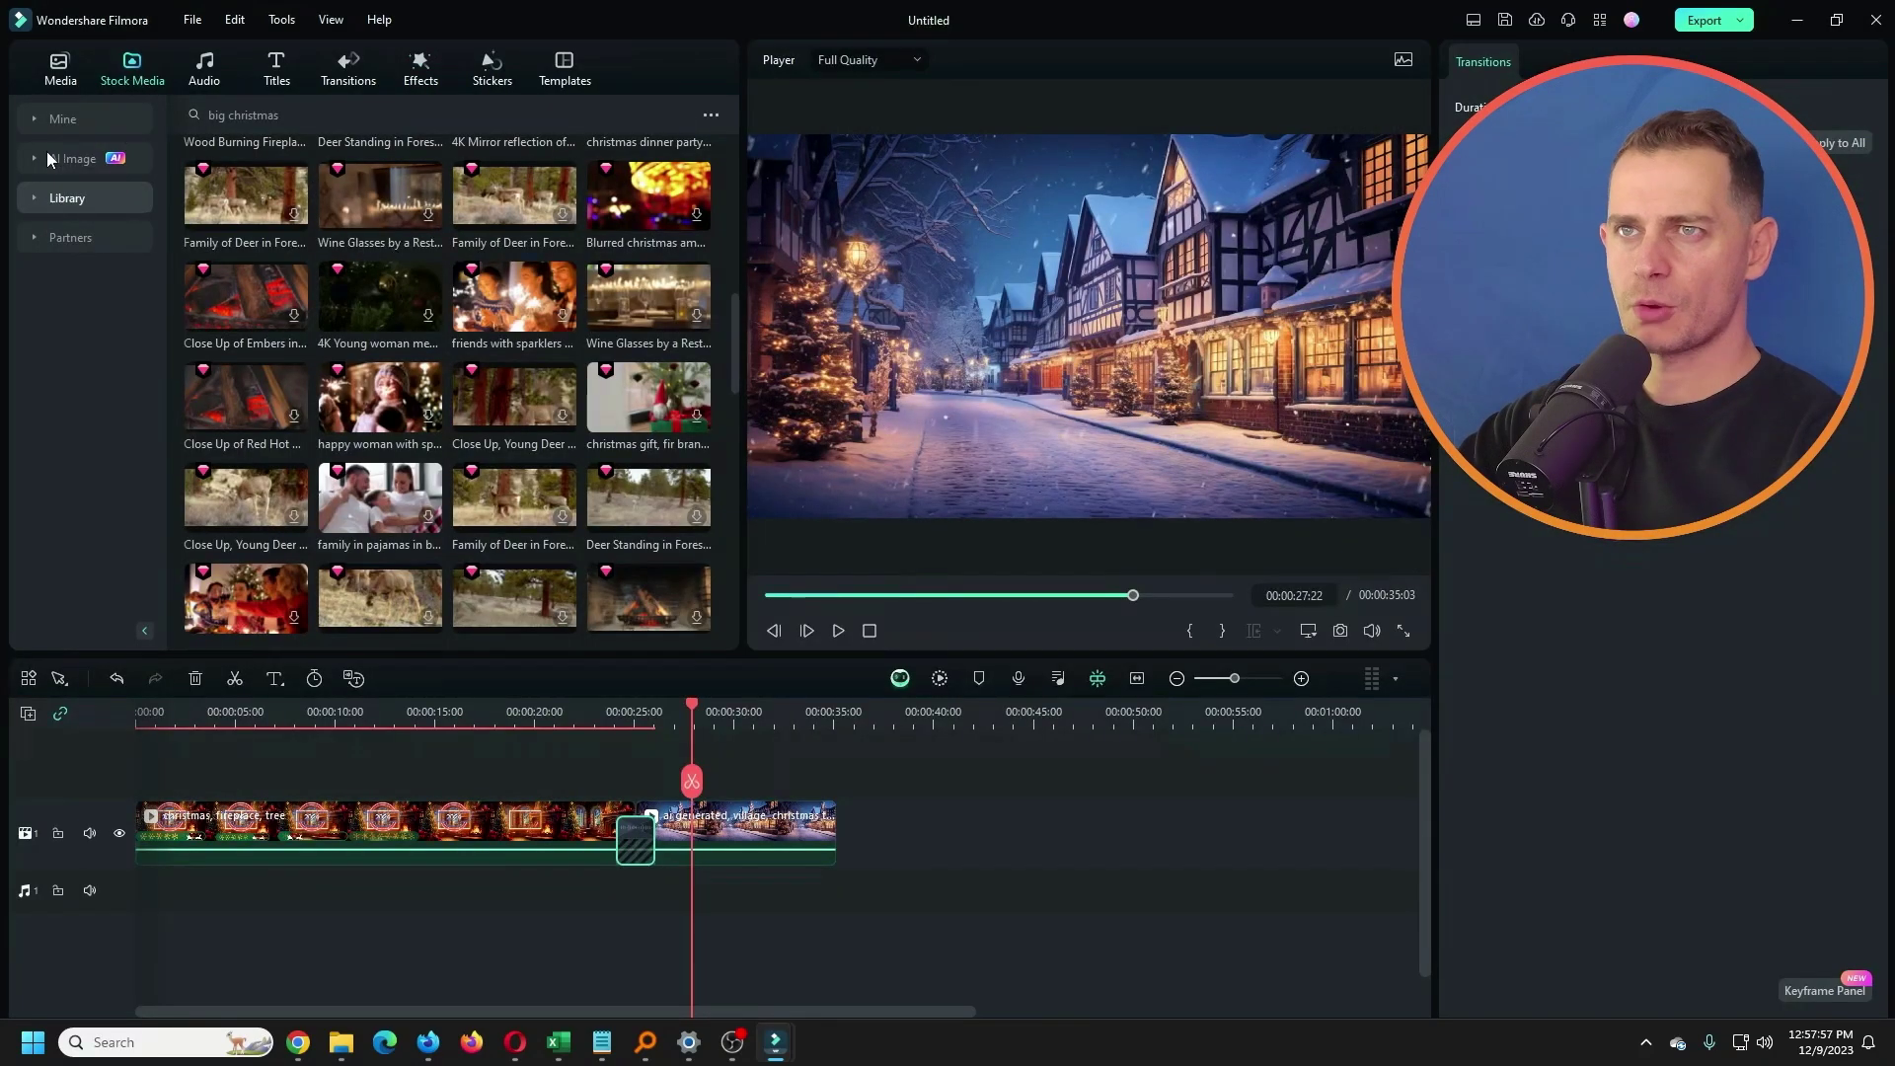
click(46, 159)
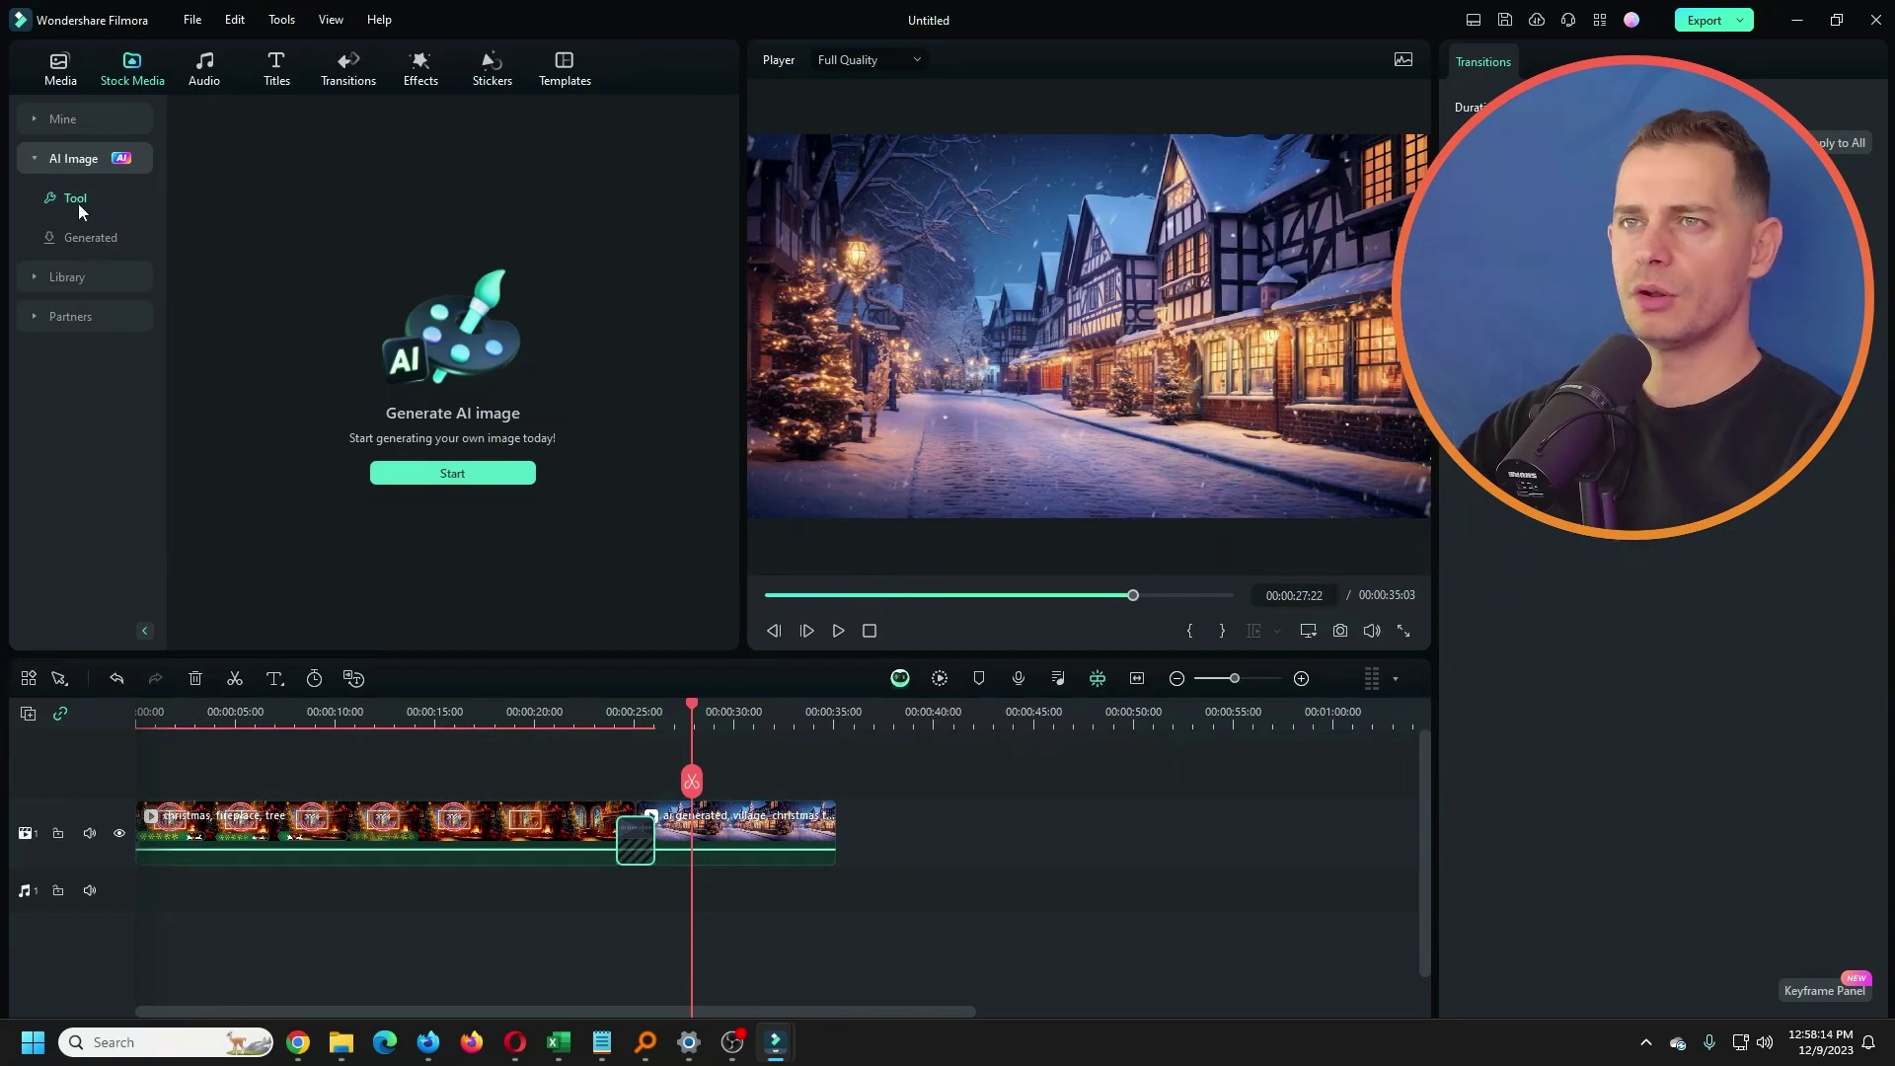
click(453, 473)
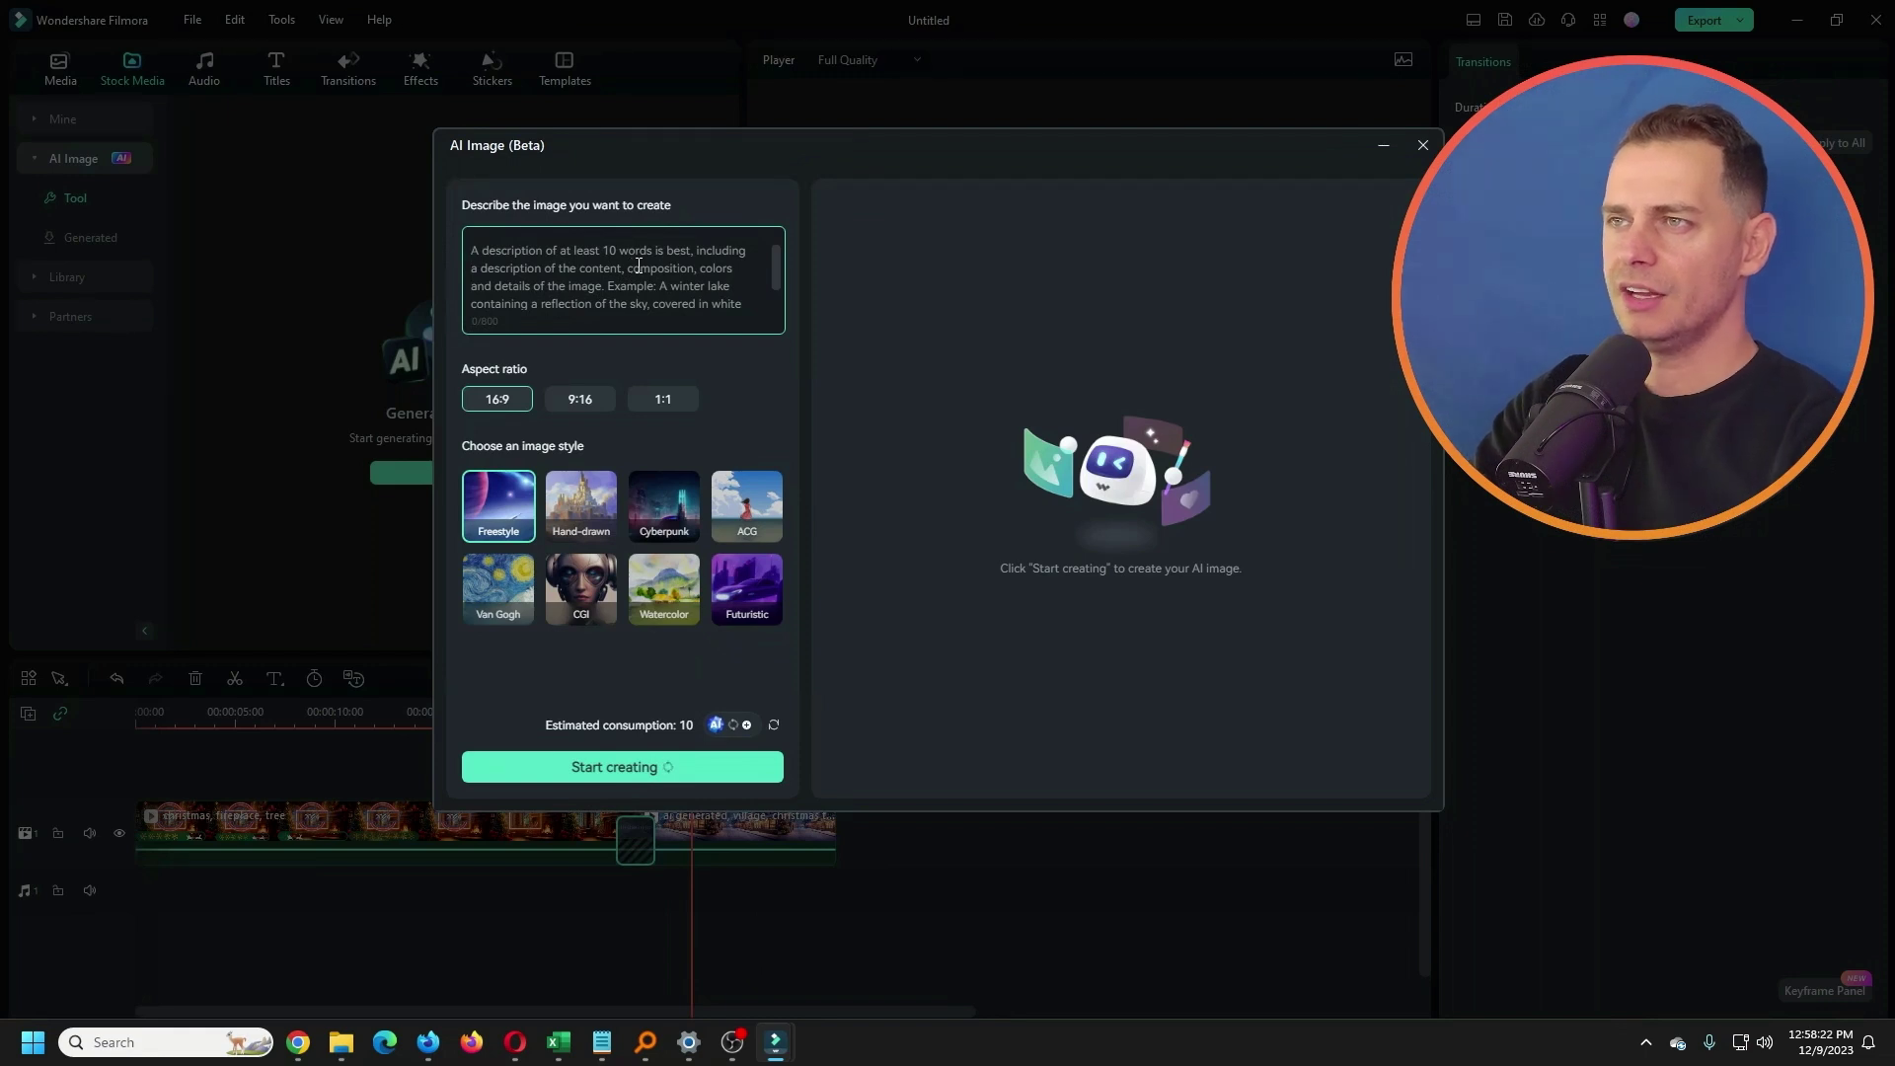
click(636, 267)
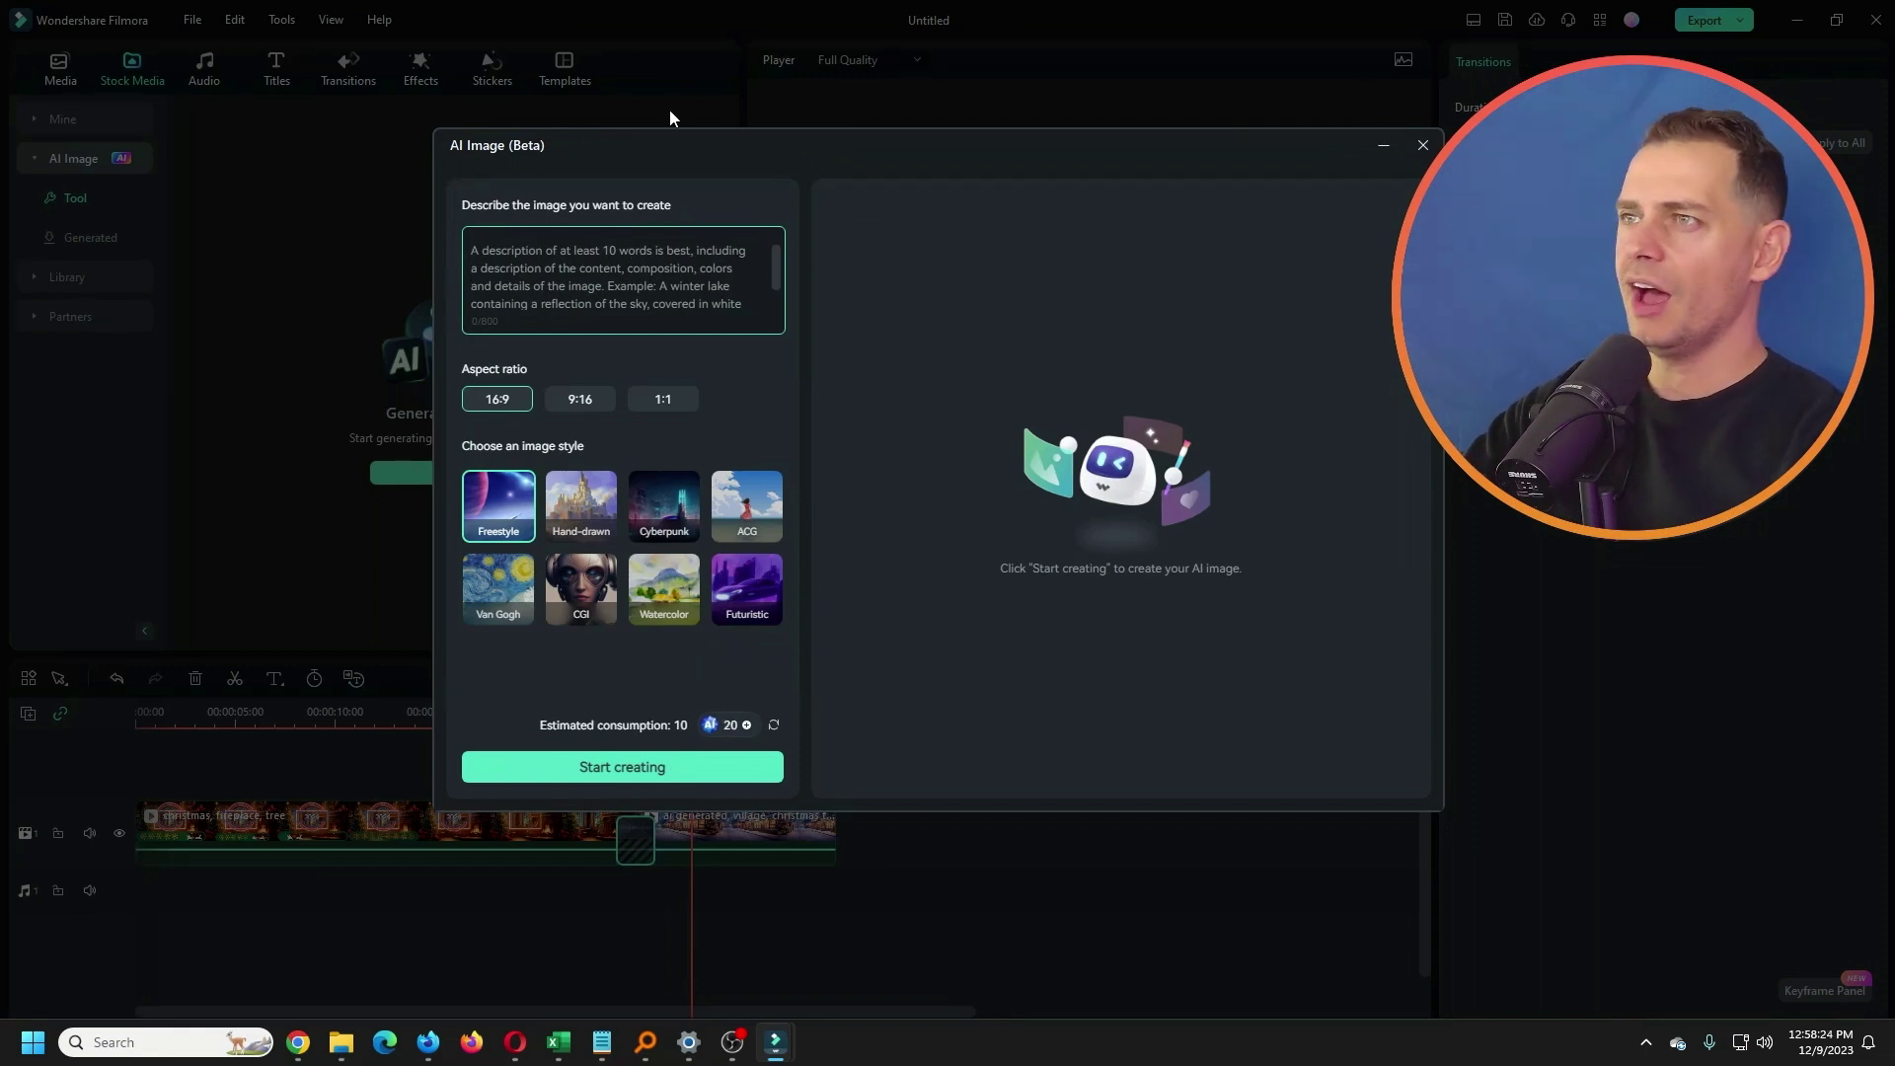
drag(671, 144, 593, 143)
text(i need you to create an image mari and)
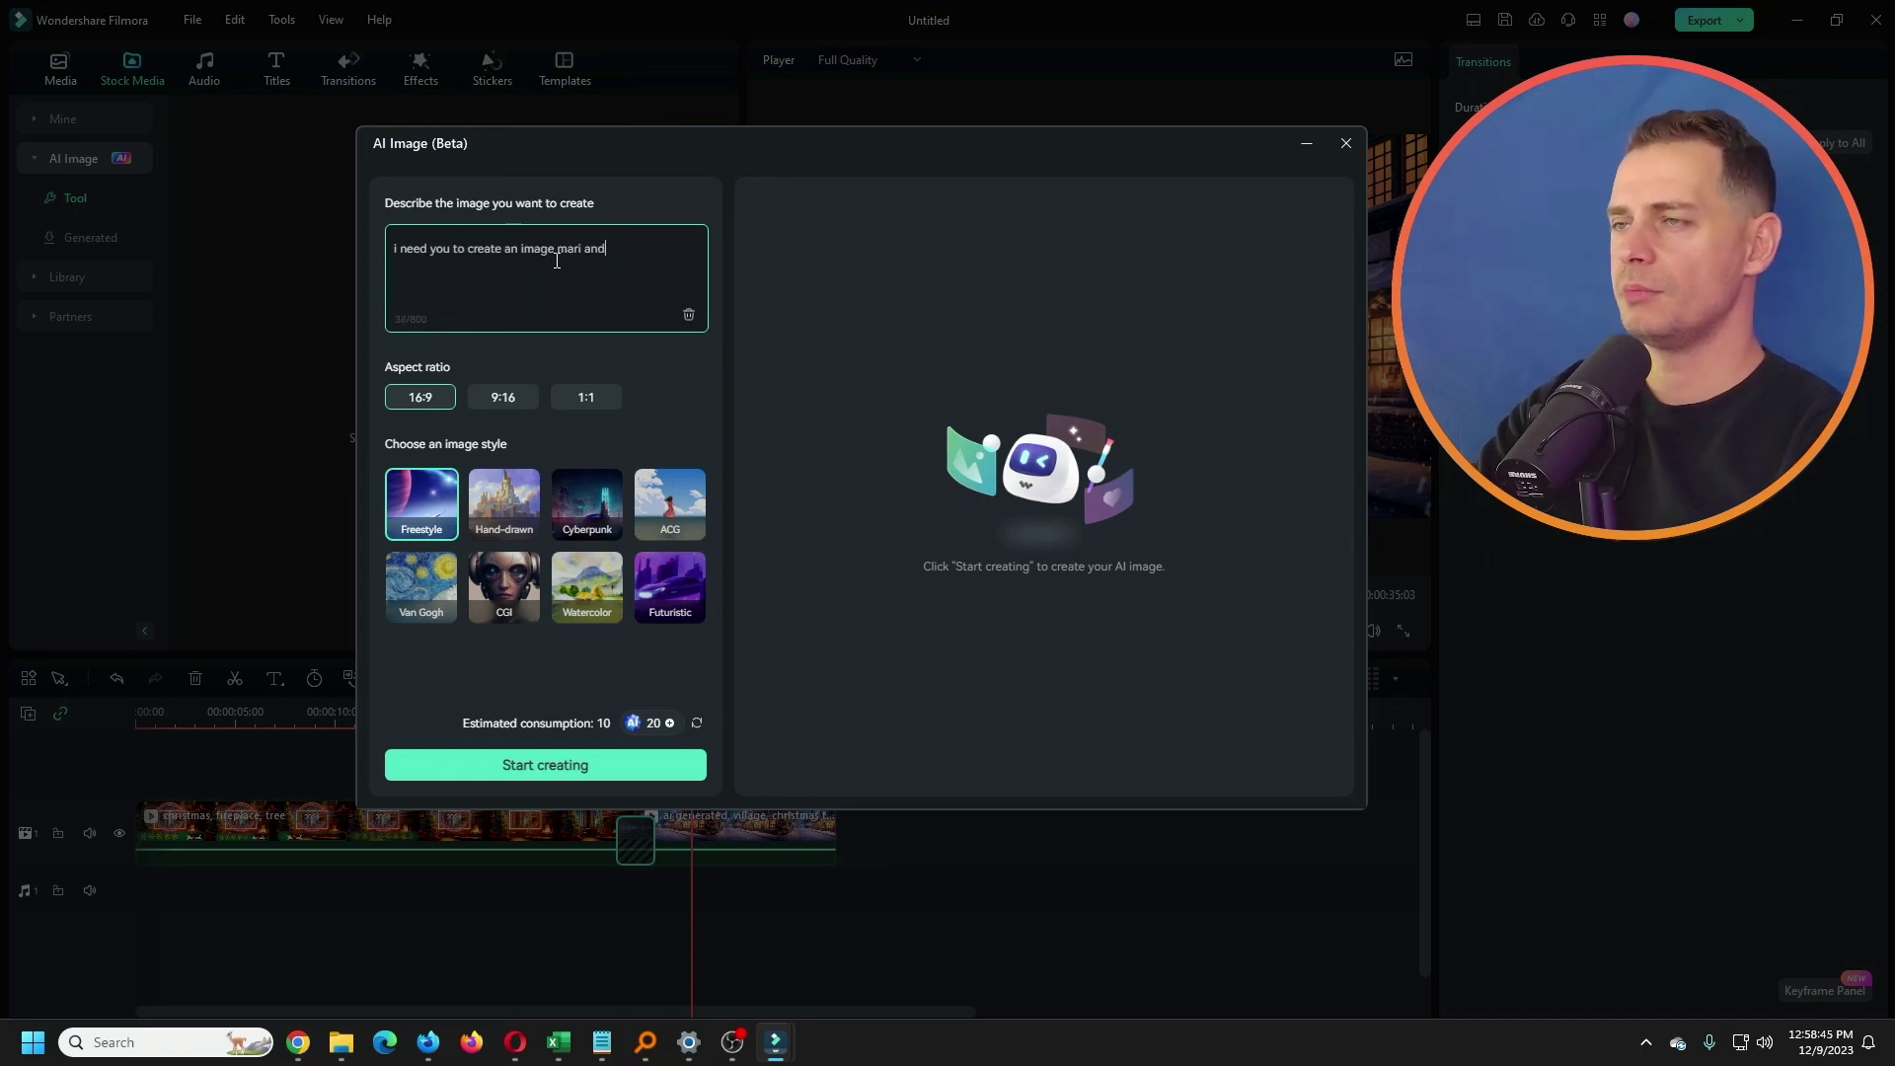
text(n crimb)
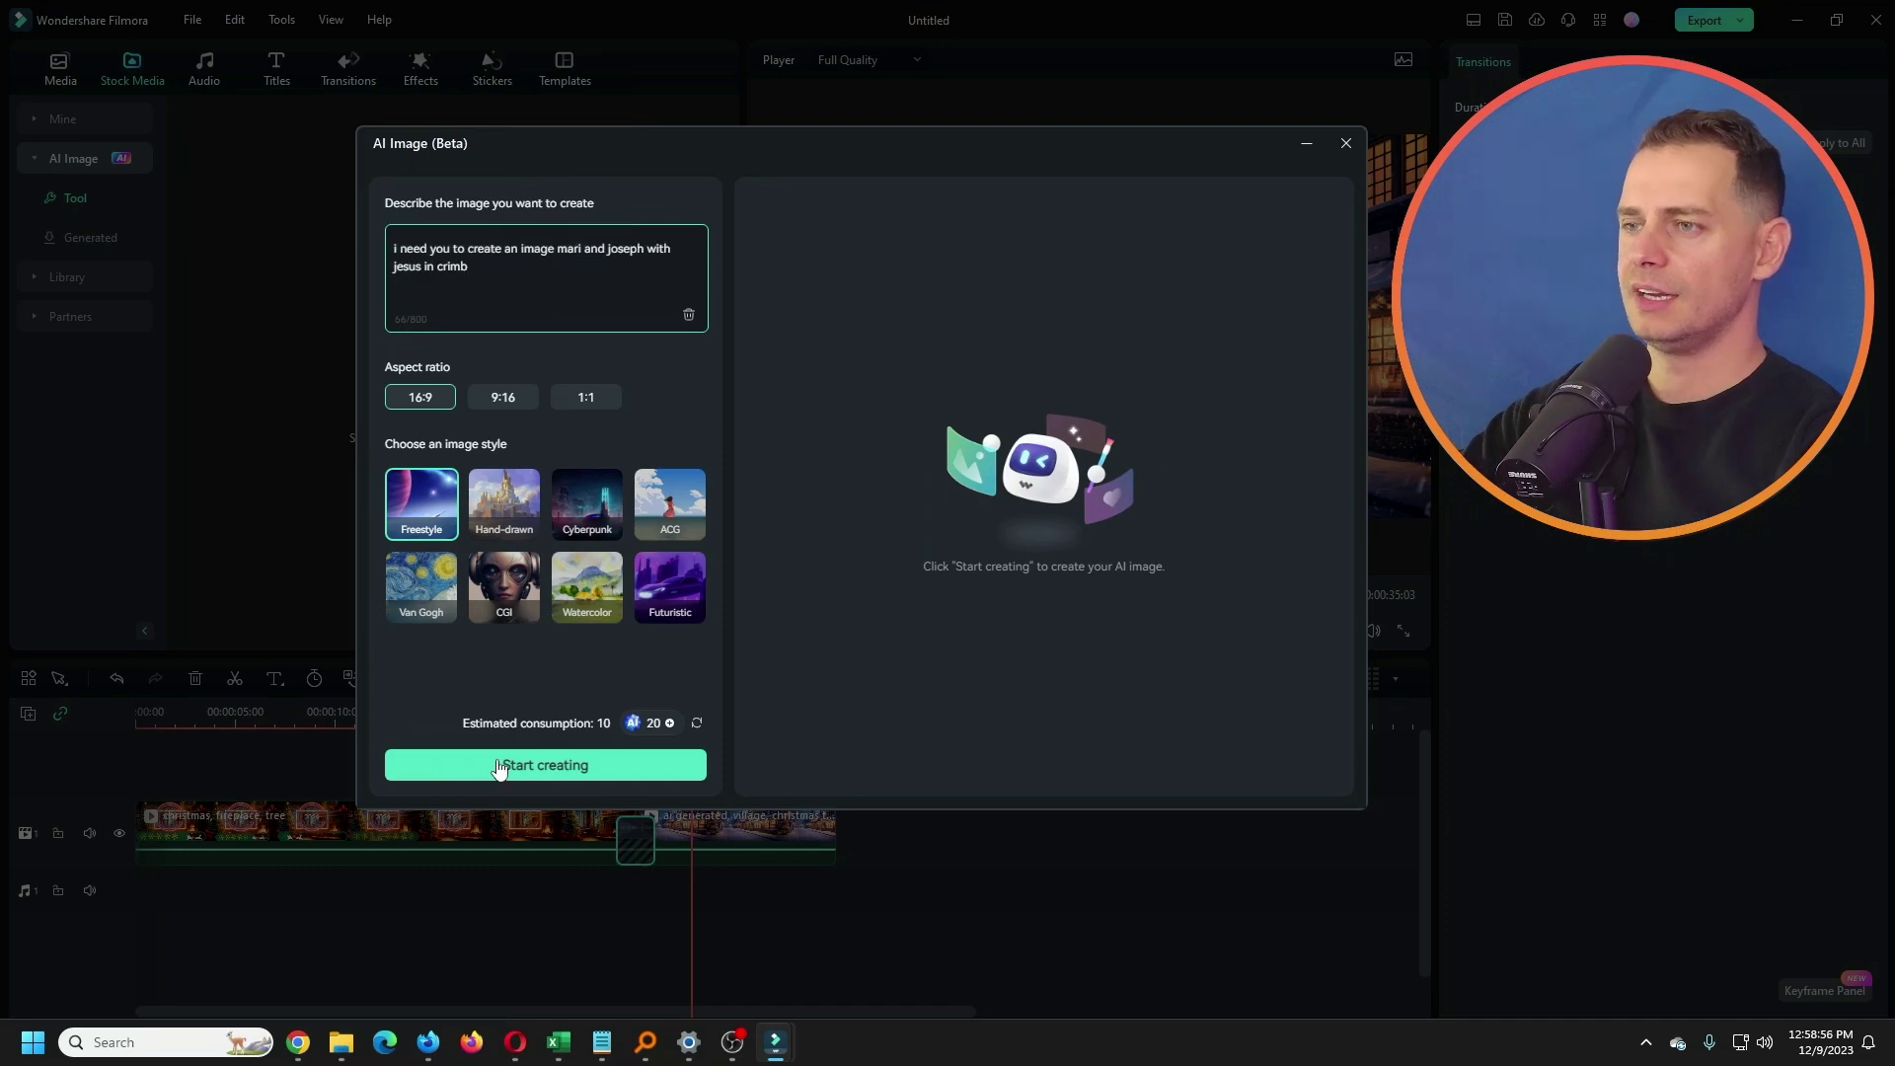
click(545, 764)
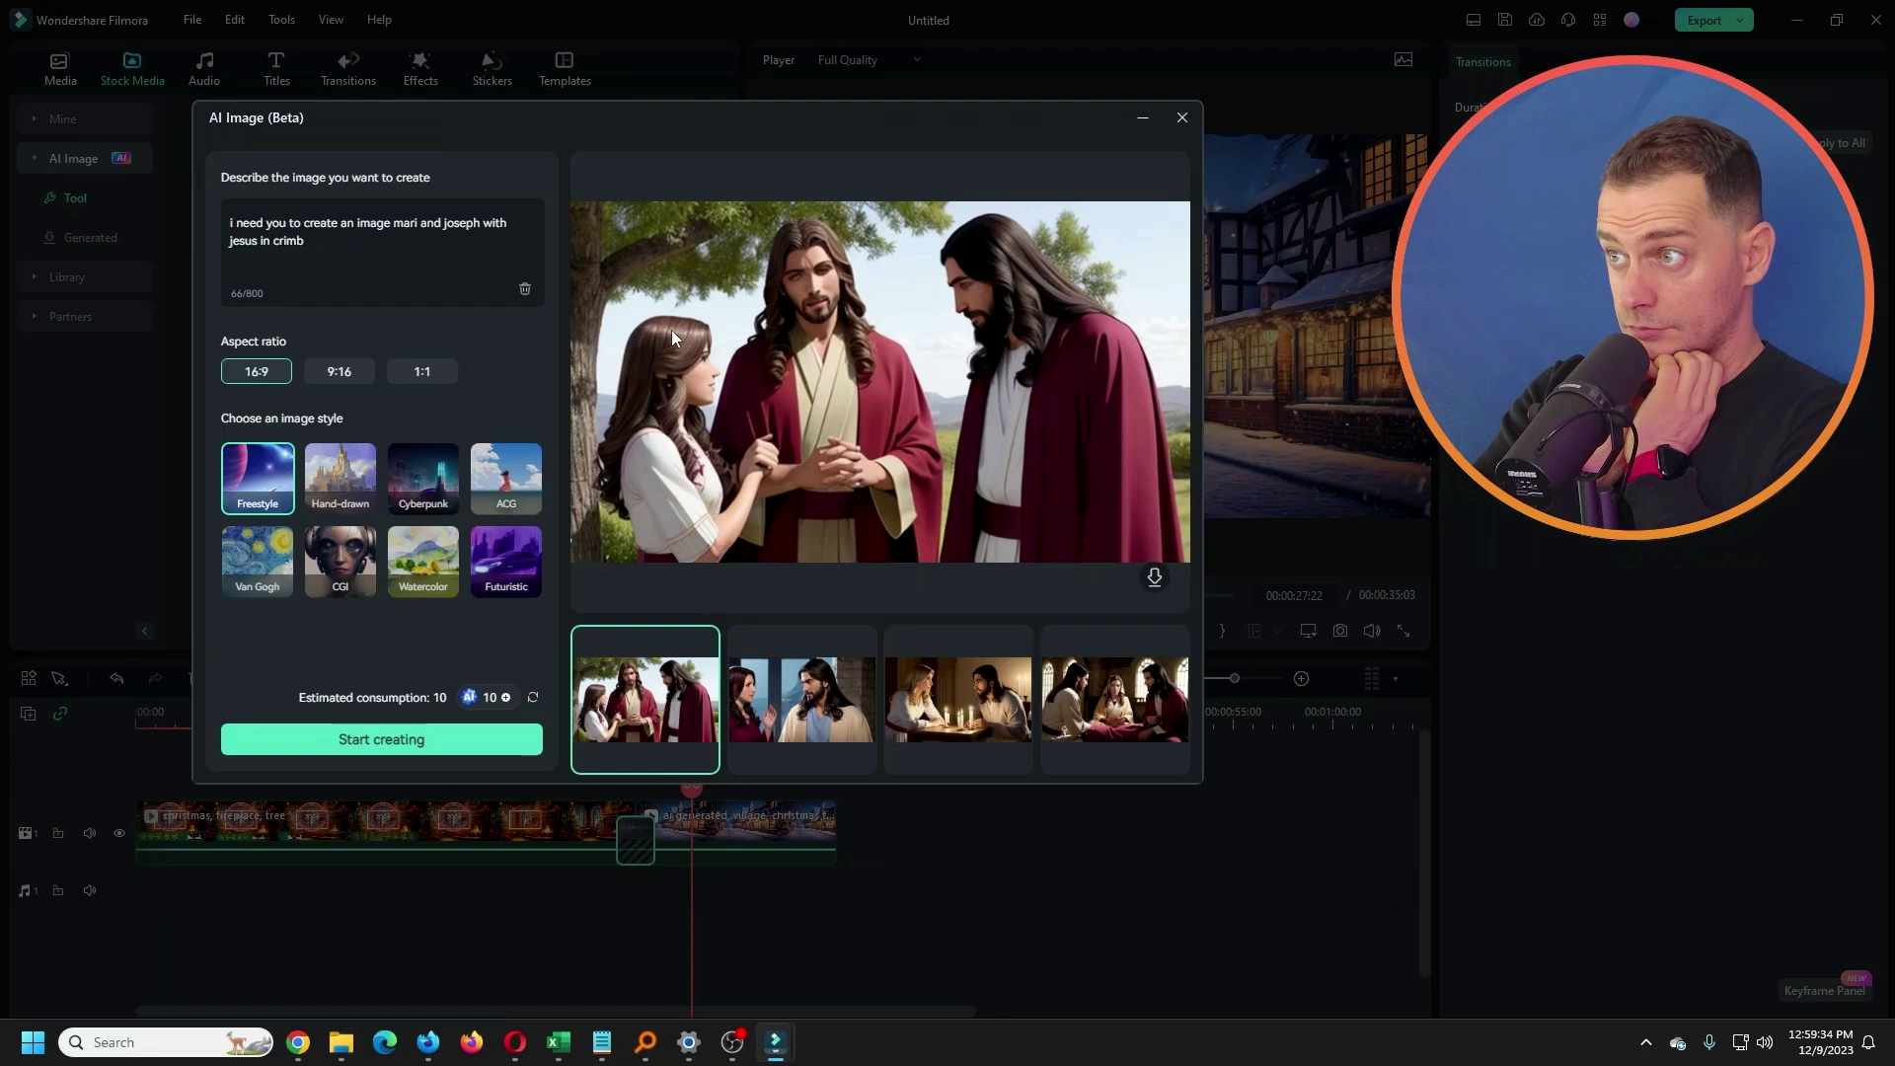
click(349, 282)
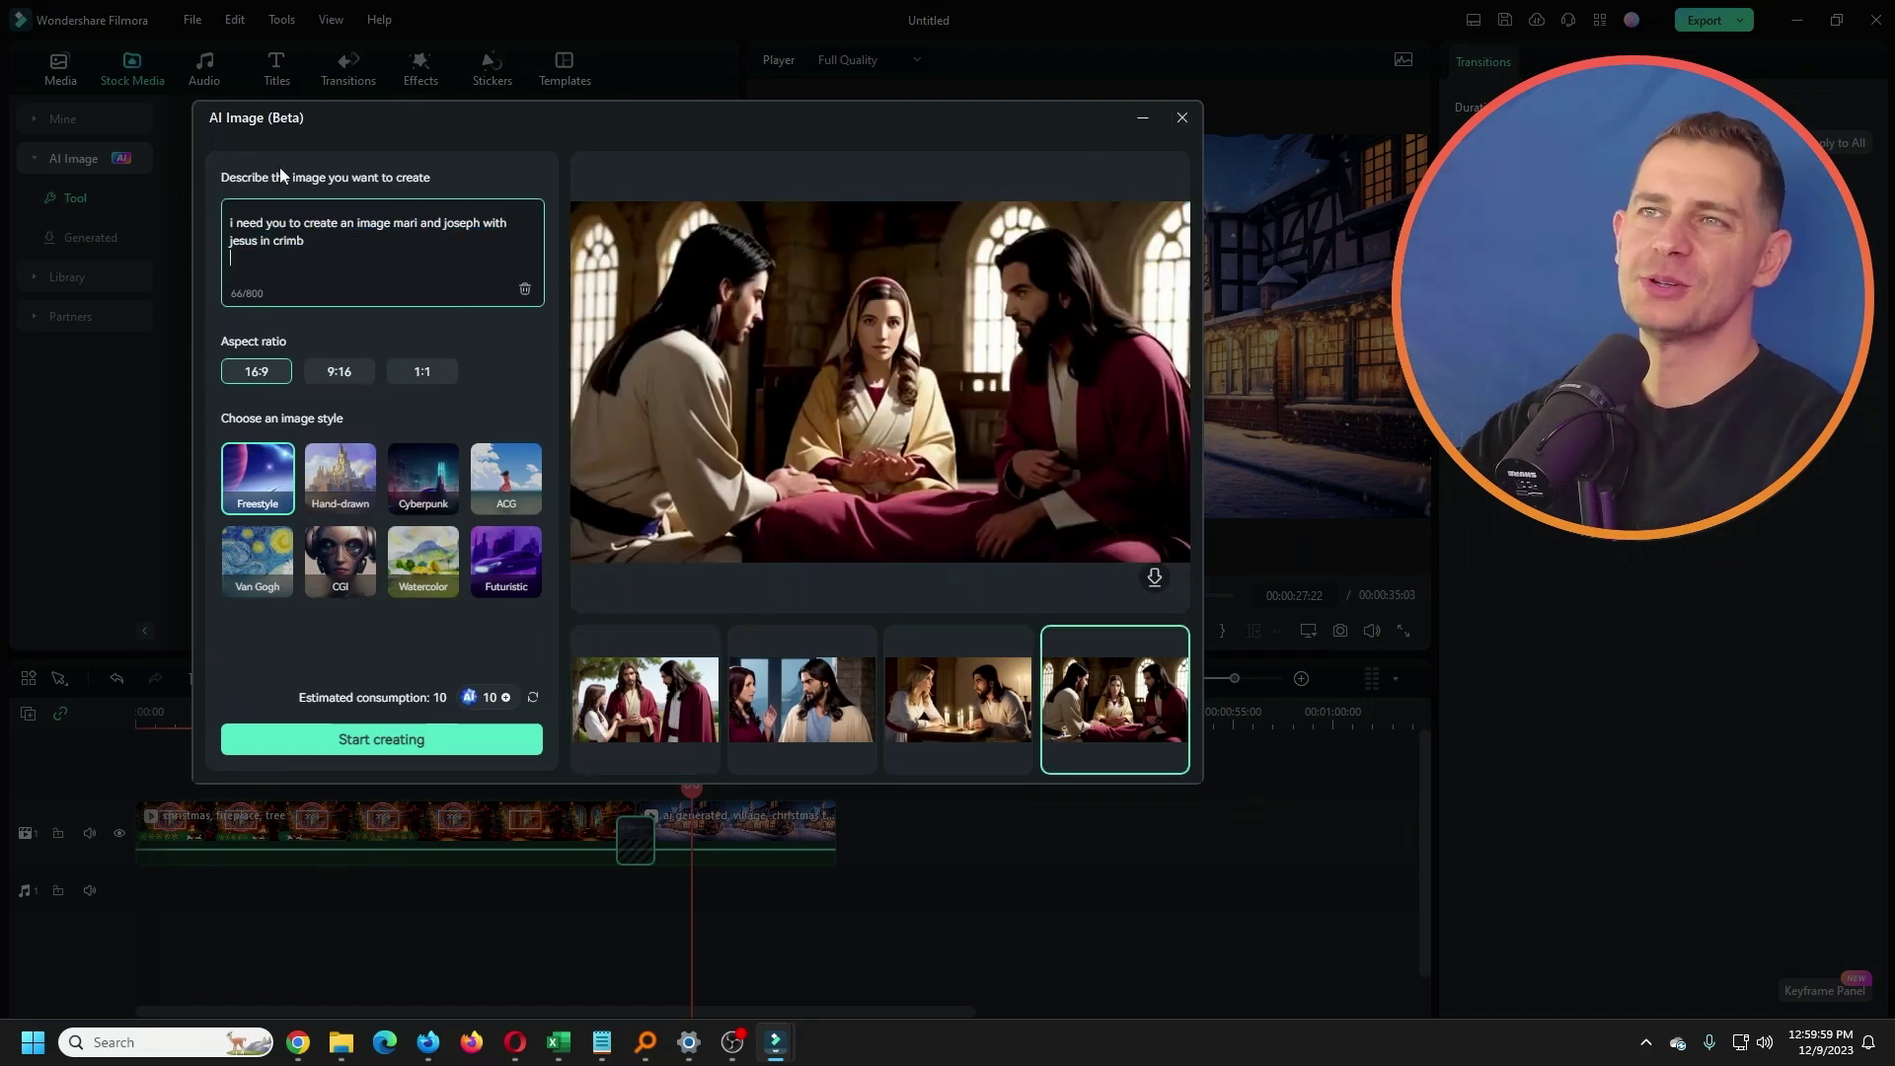
click(1181, 117)
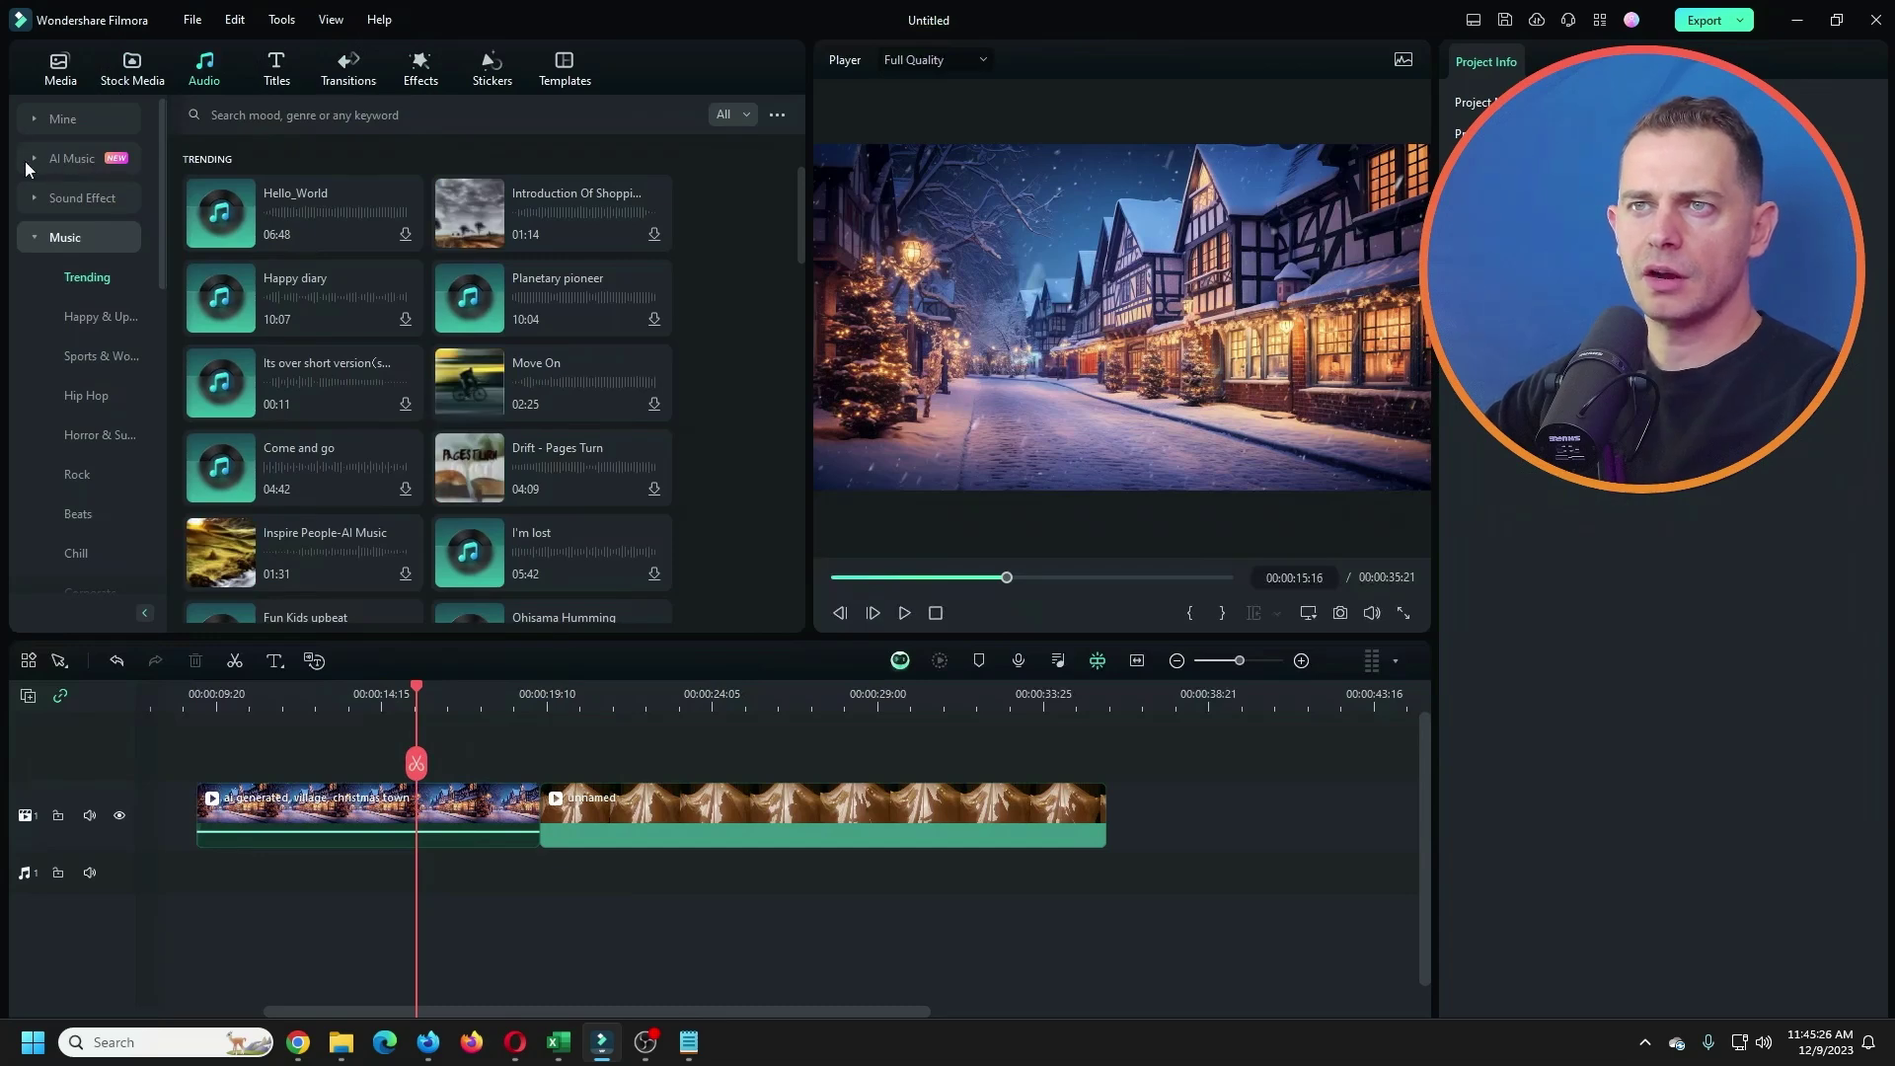
Step: Generate a set of happy tracks in the AI Music Generator
click(58, 159)
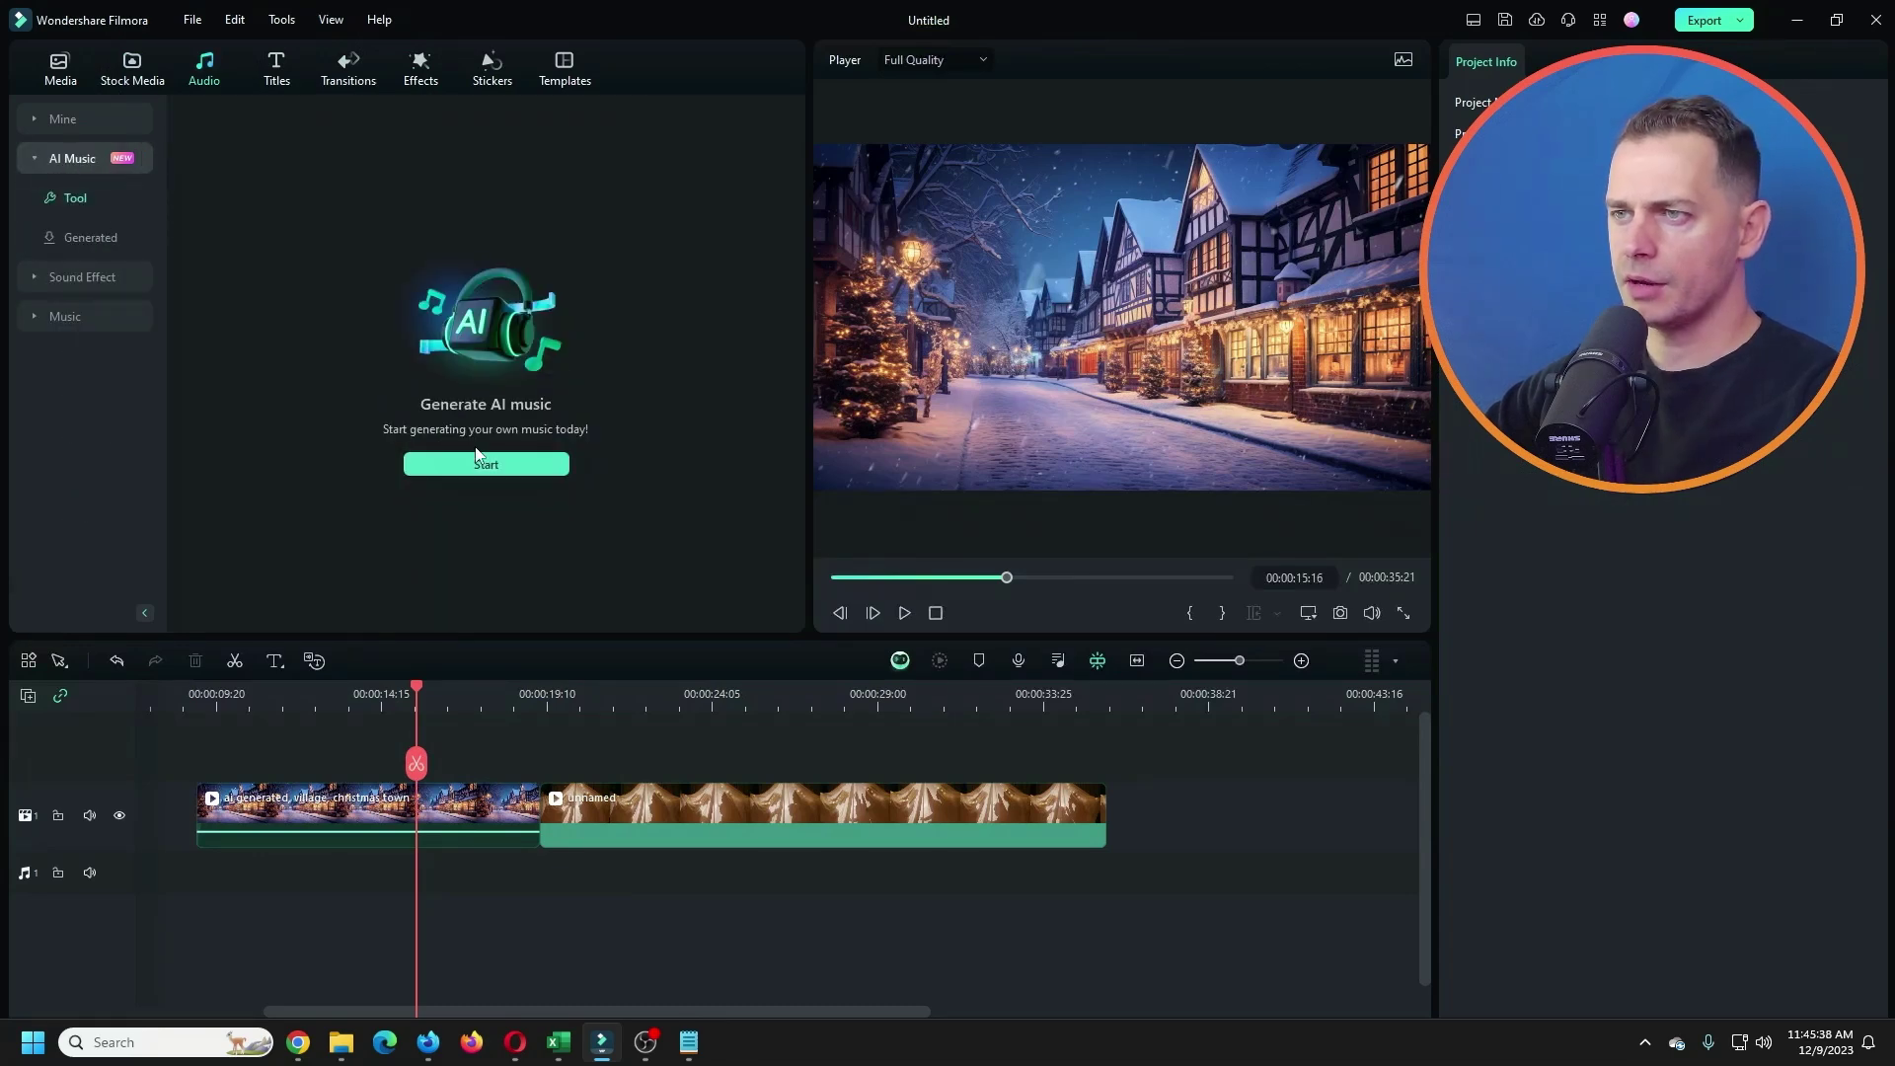
click(525, 699)
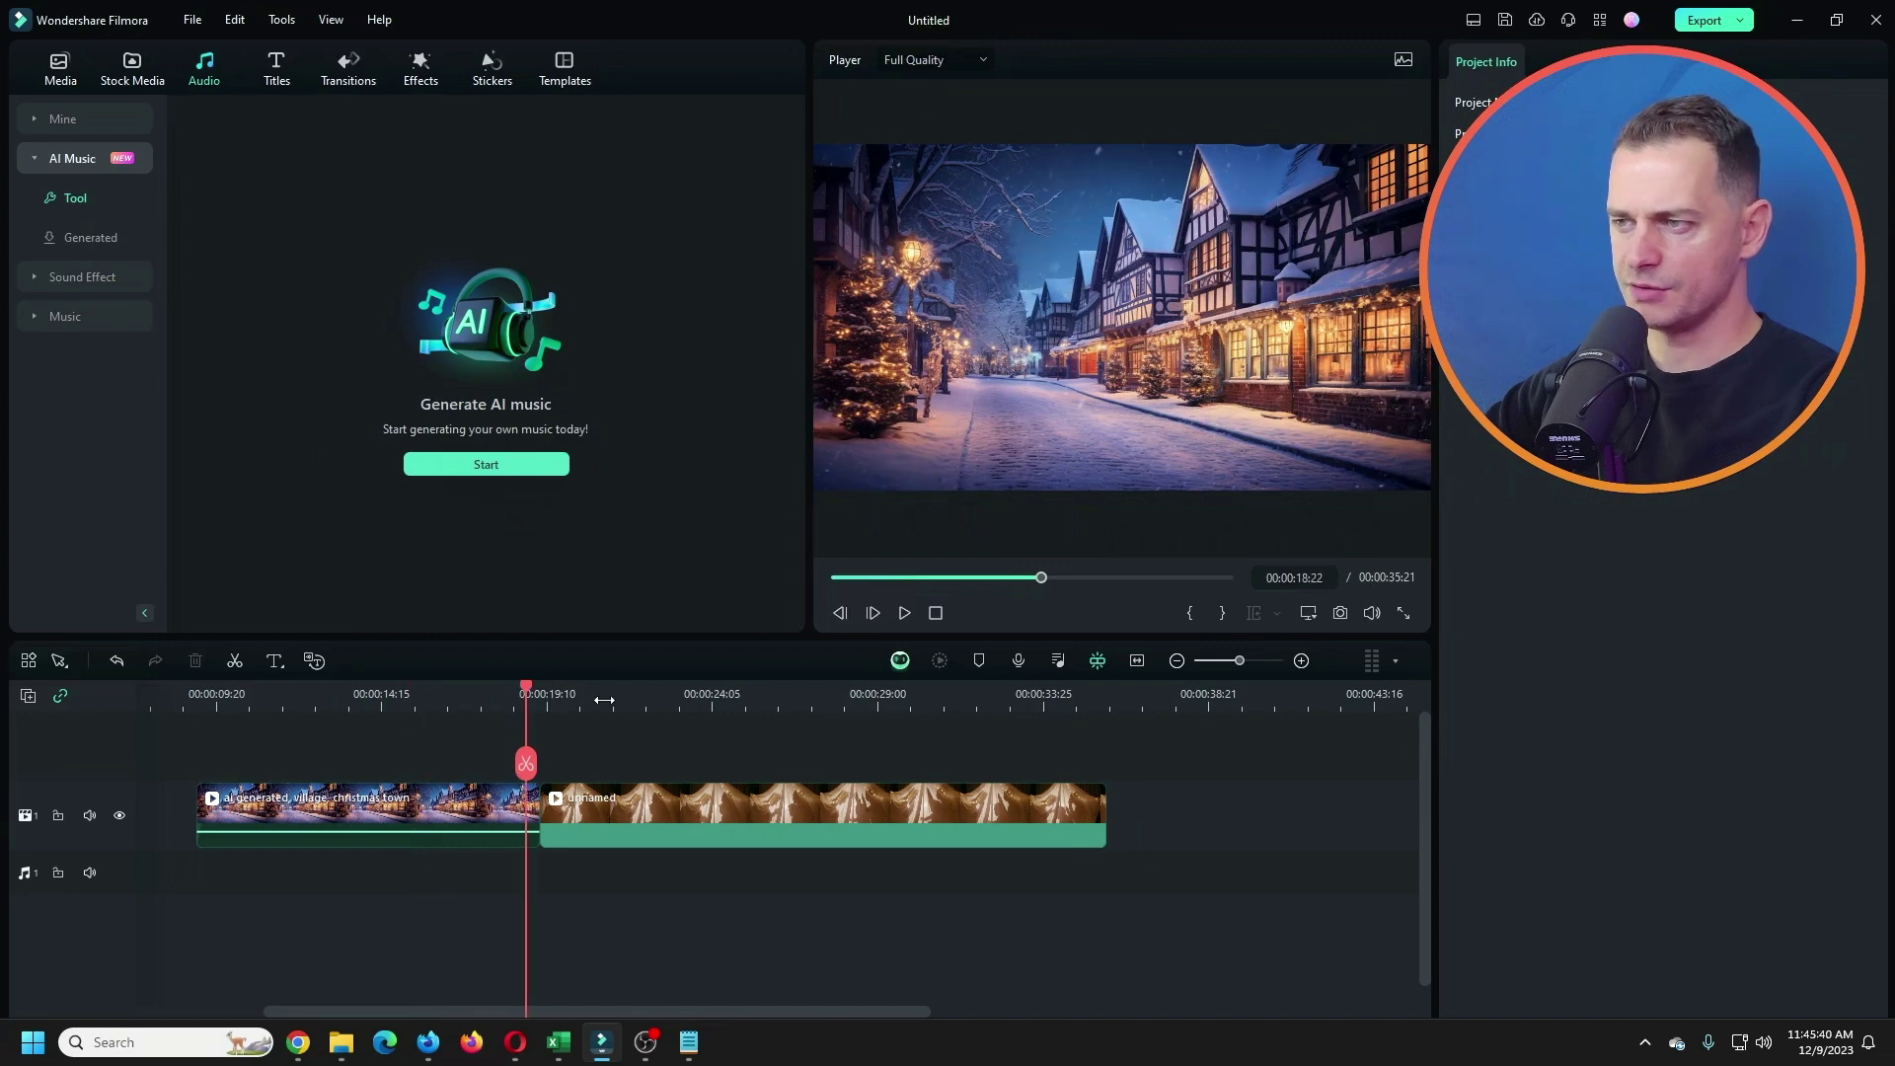
click(604, 699)
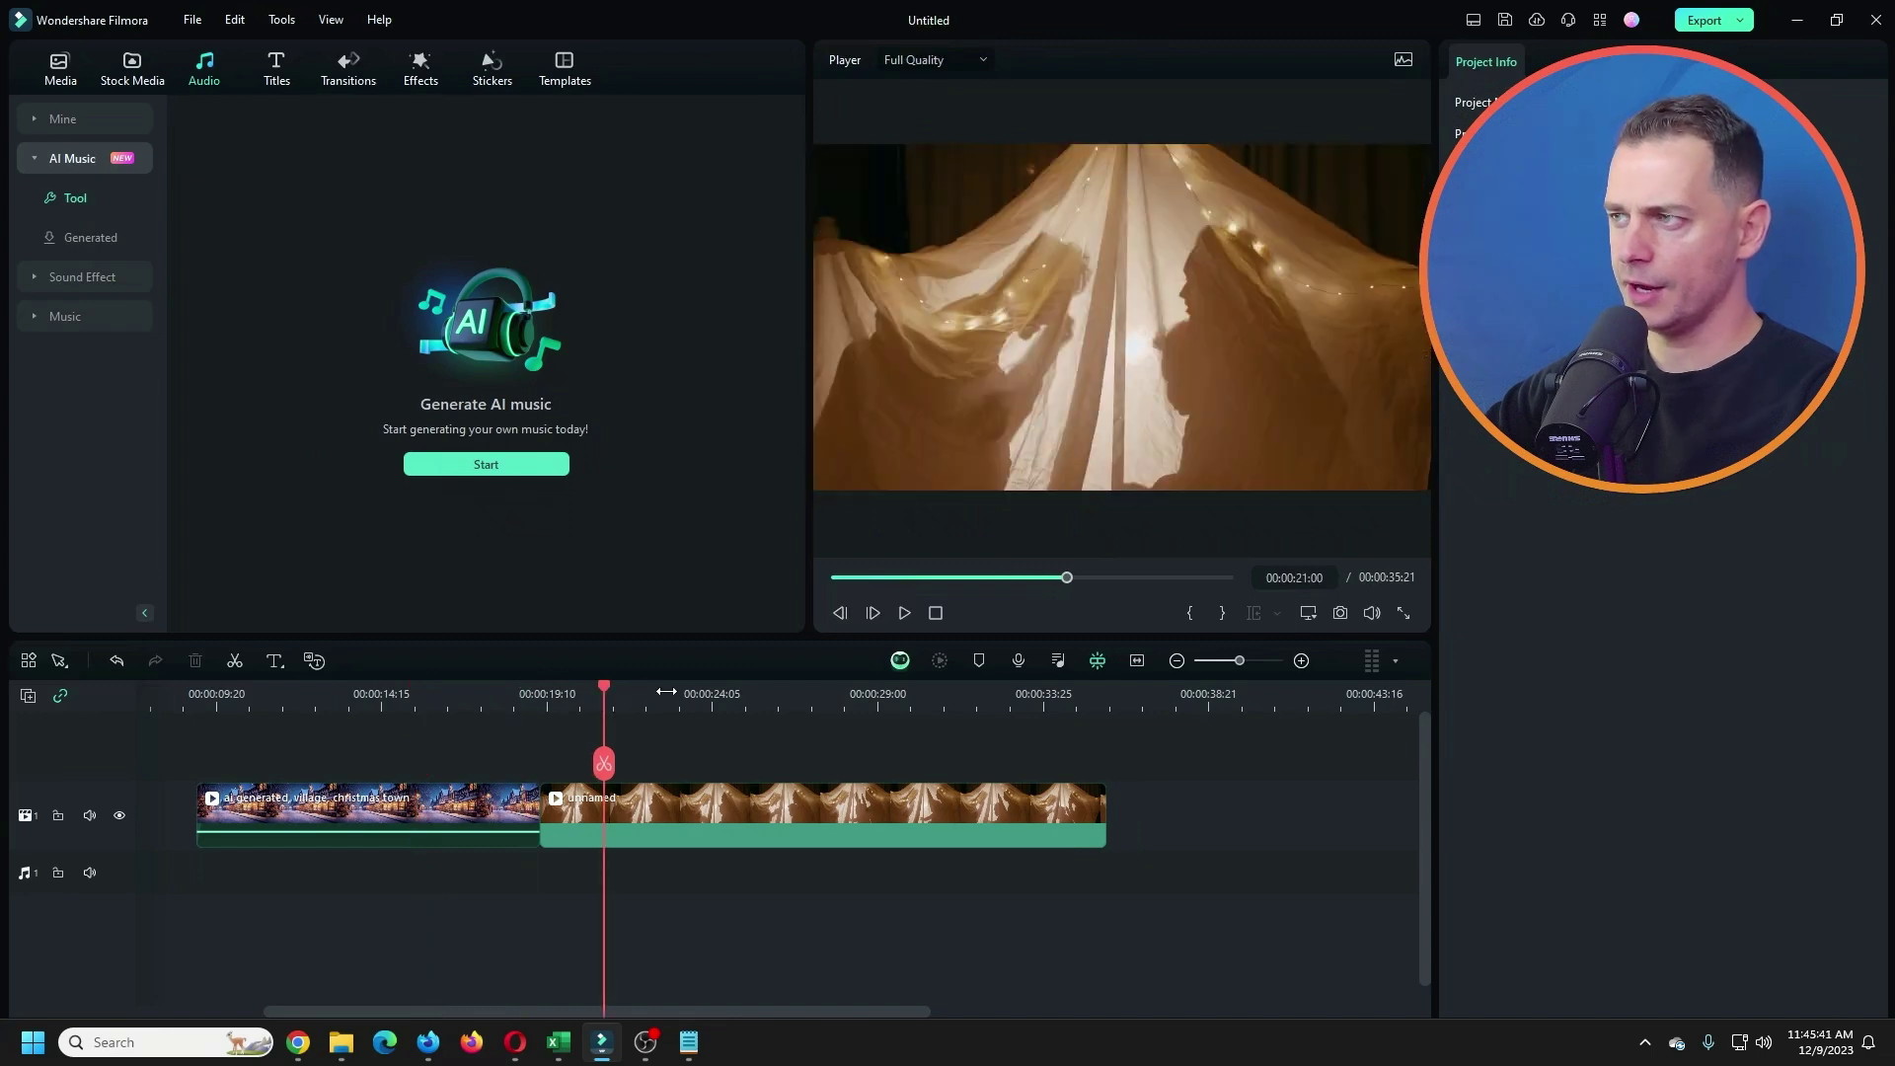
click(485, 467)
drag(742, 237, 401, 235)
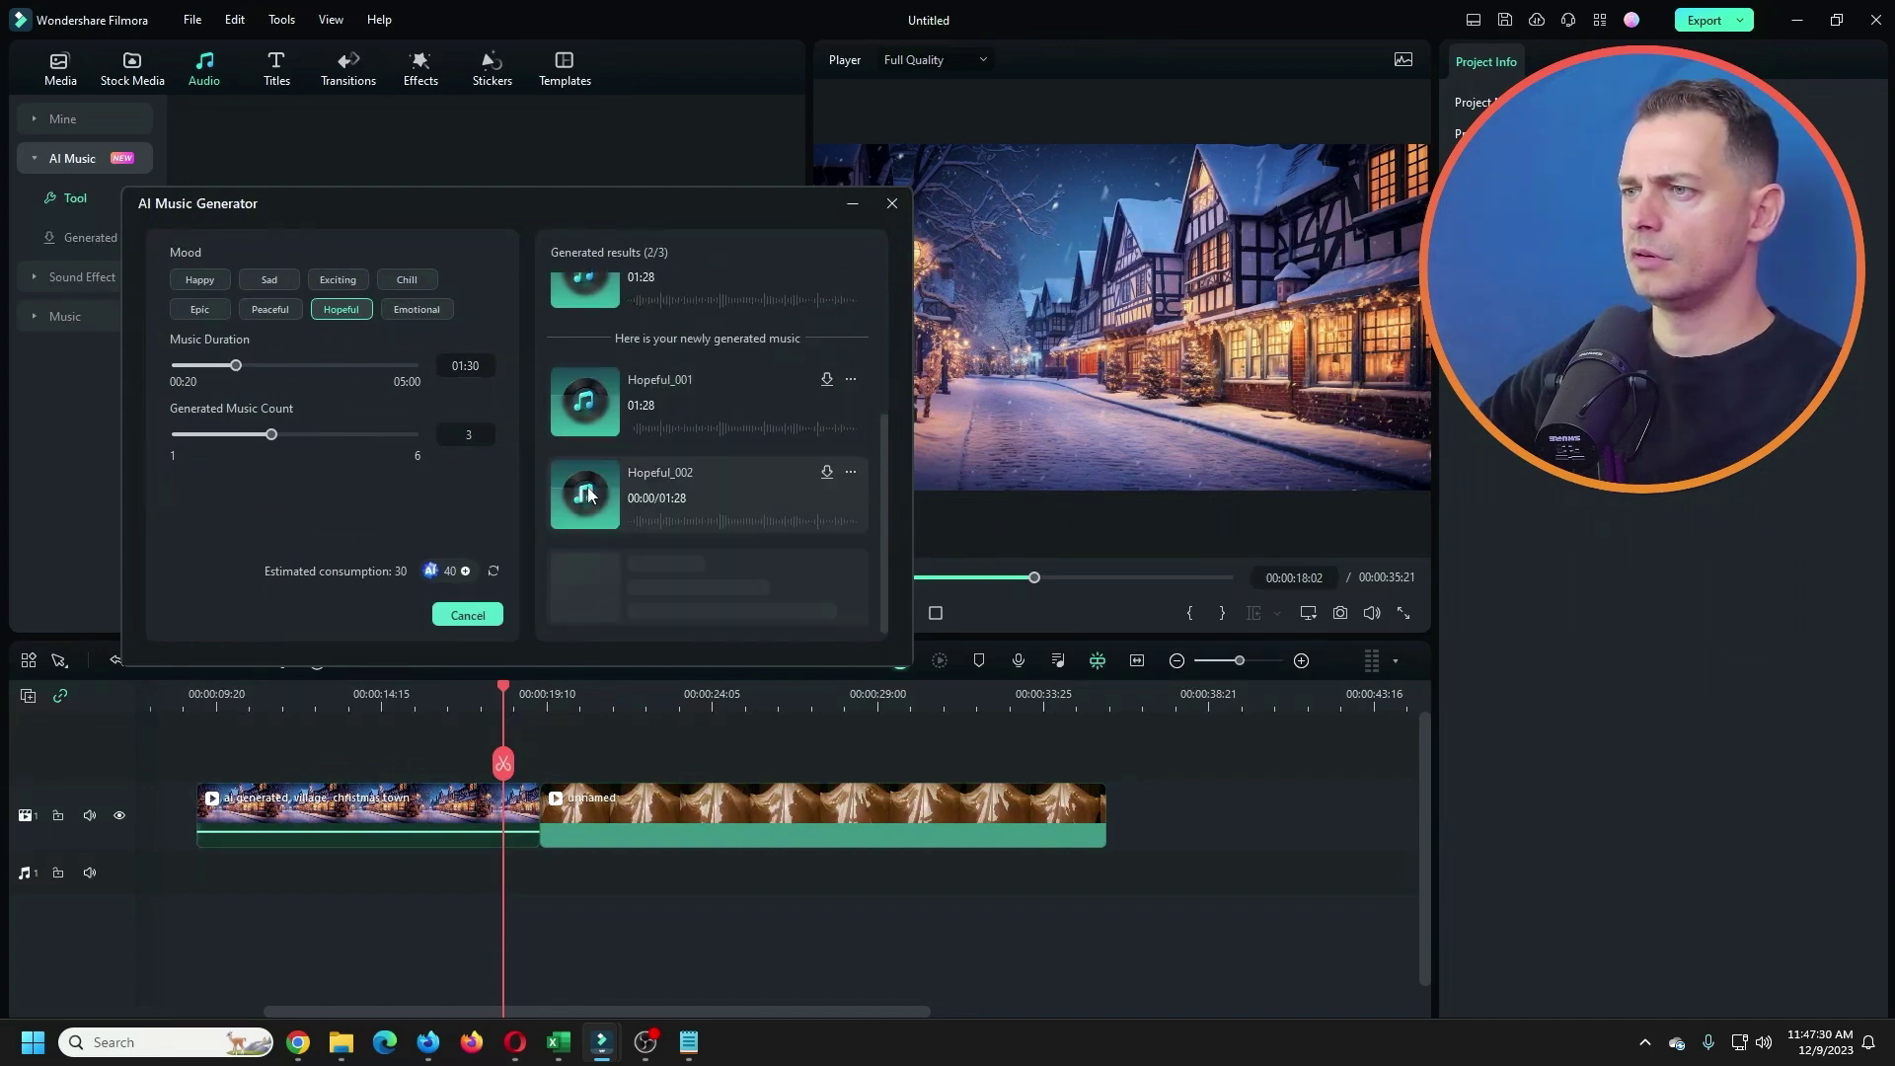
click(849, 471)
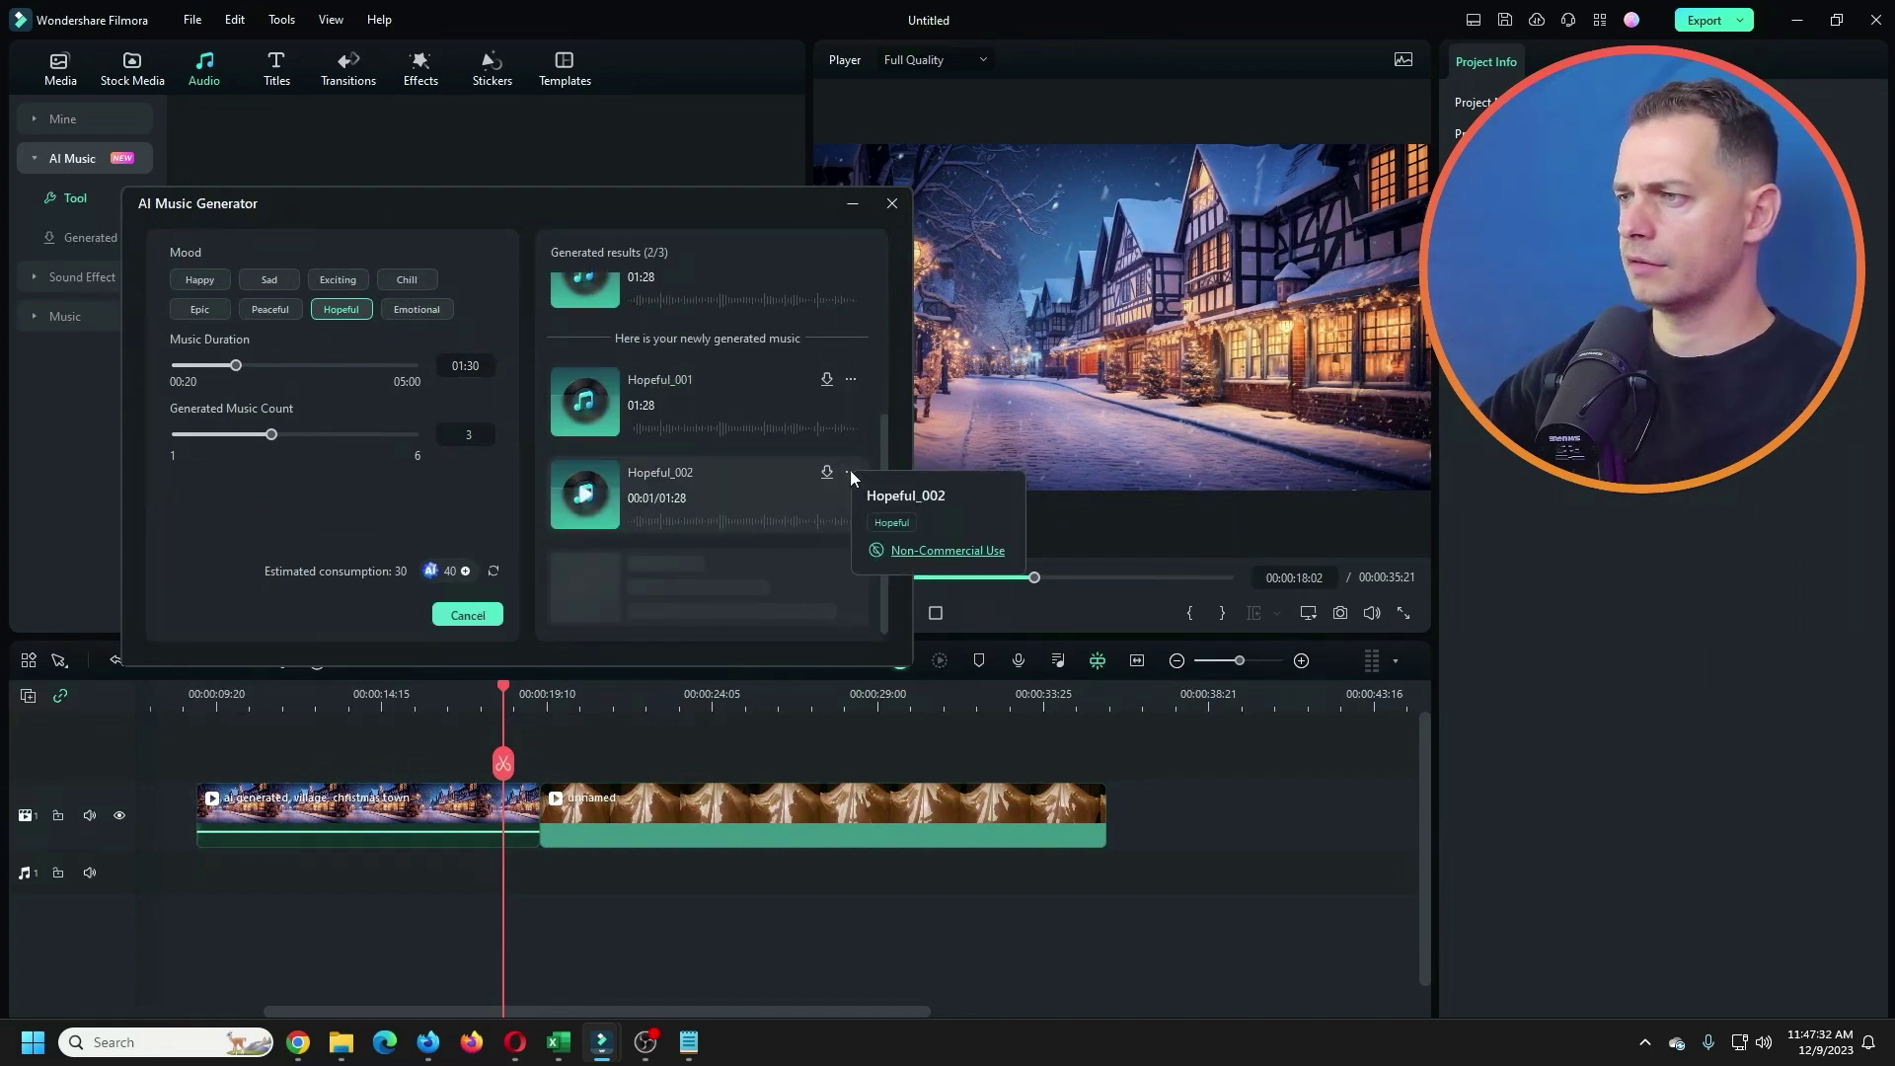
mouse_move(220, 212)
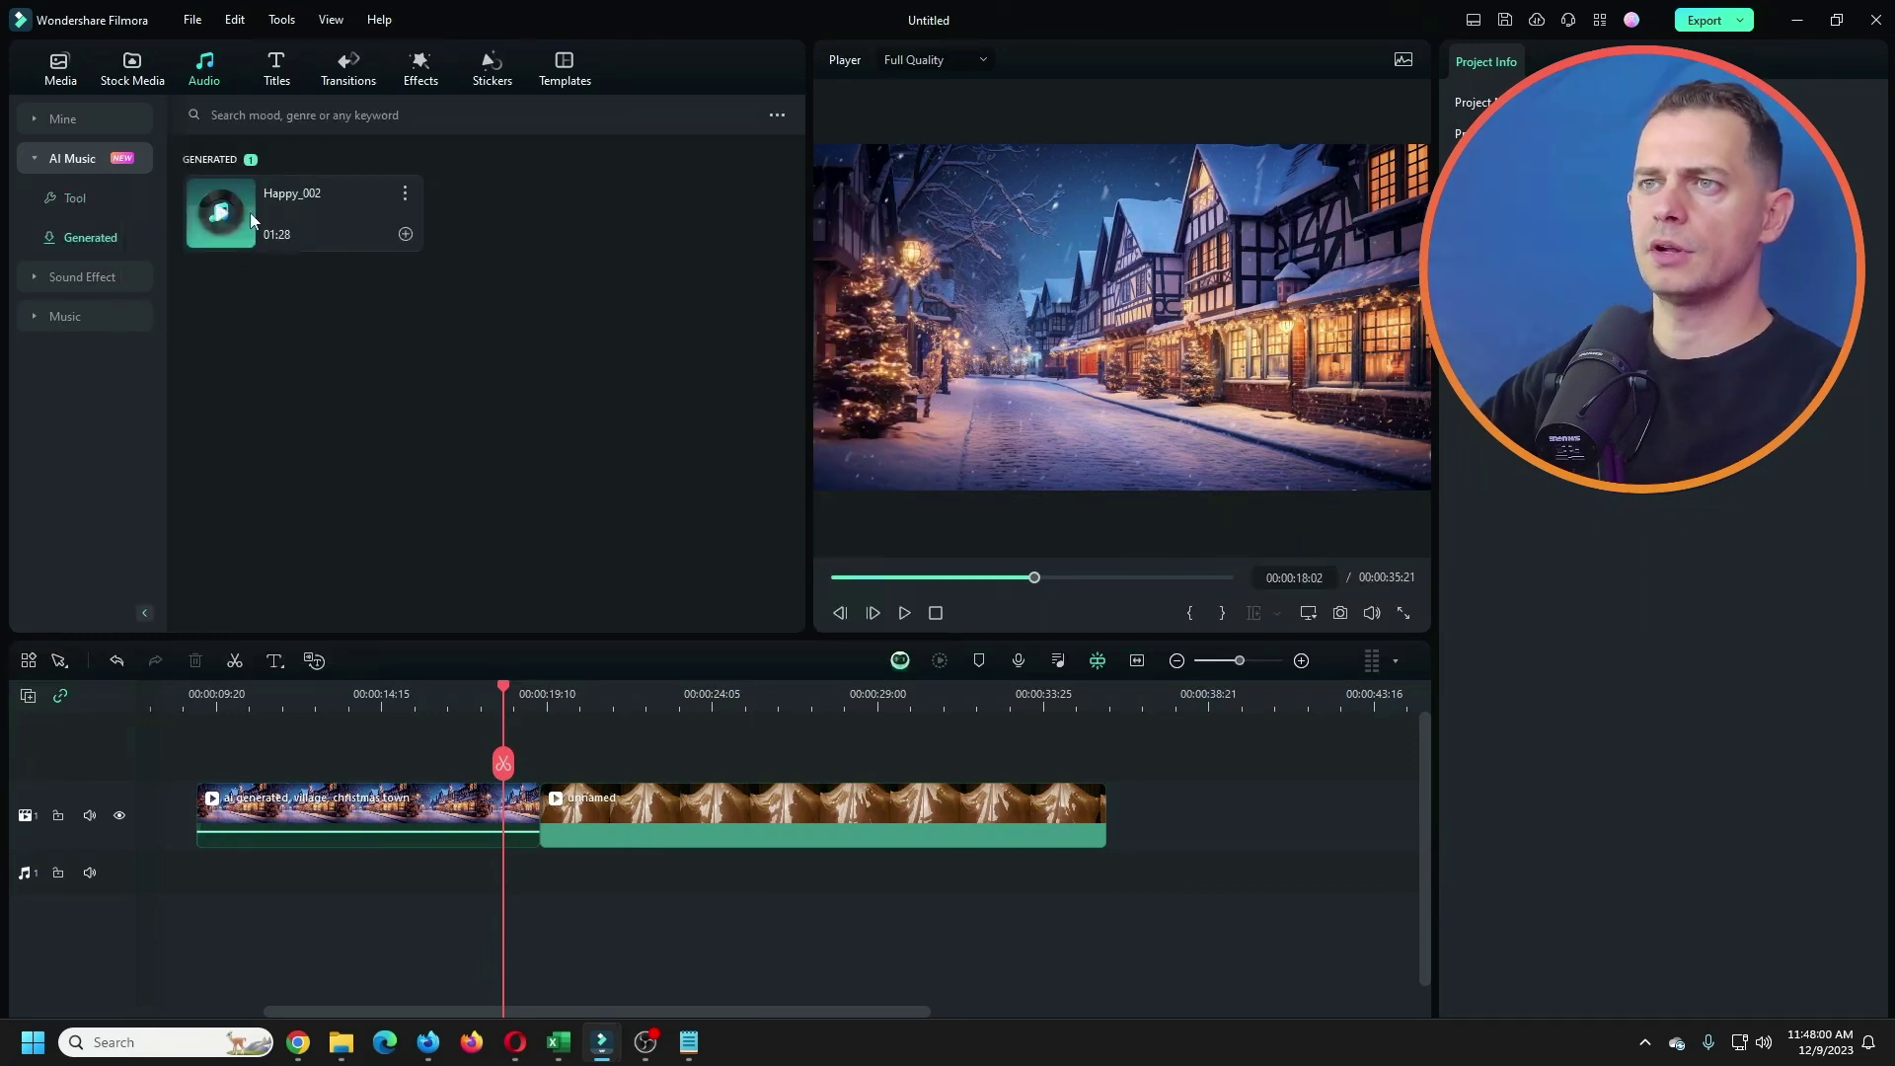
Step: Put Happy_002 on the audio track and play the project from near the start
mouse_move(250, 212)
mouse_down()
mouse_move(459, 925)
mouse_move(207, 874)
mouse_up()
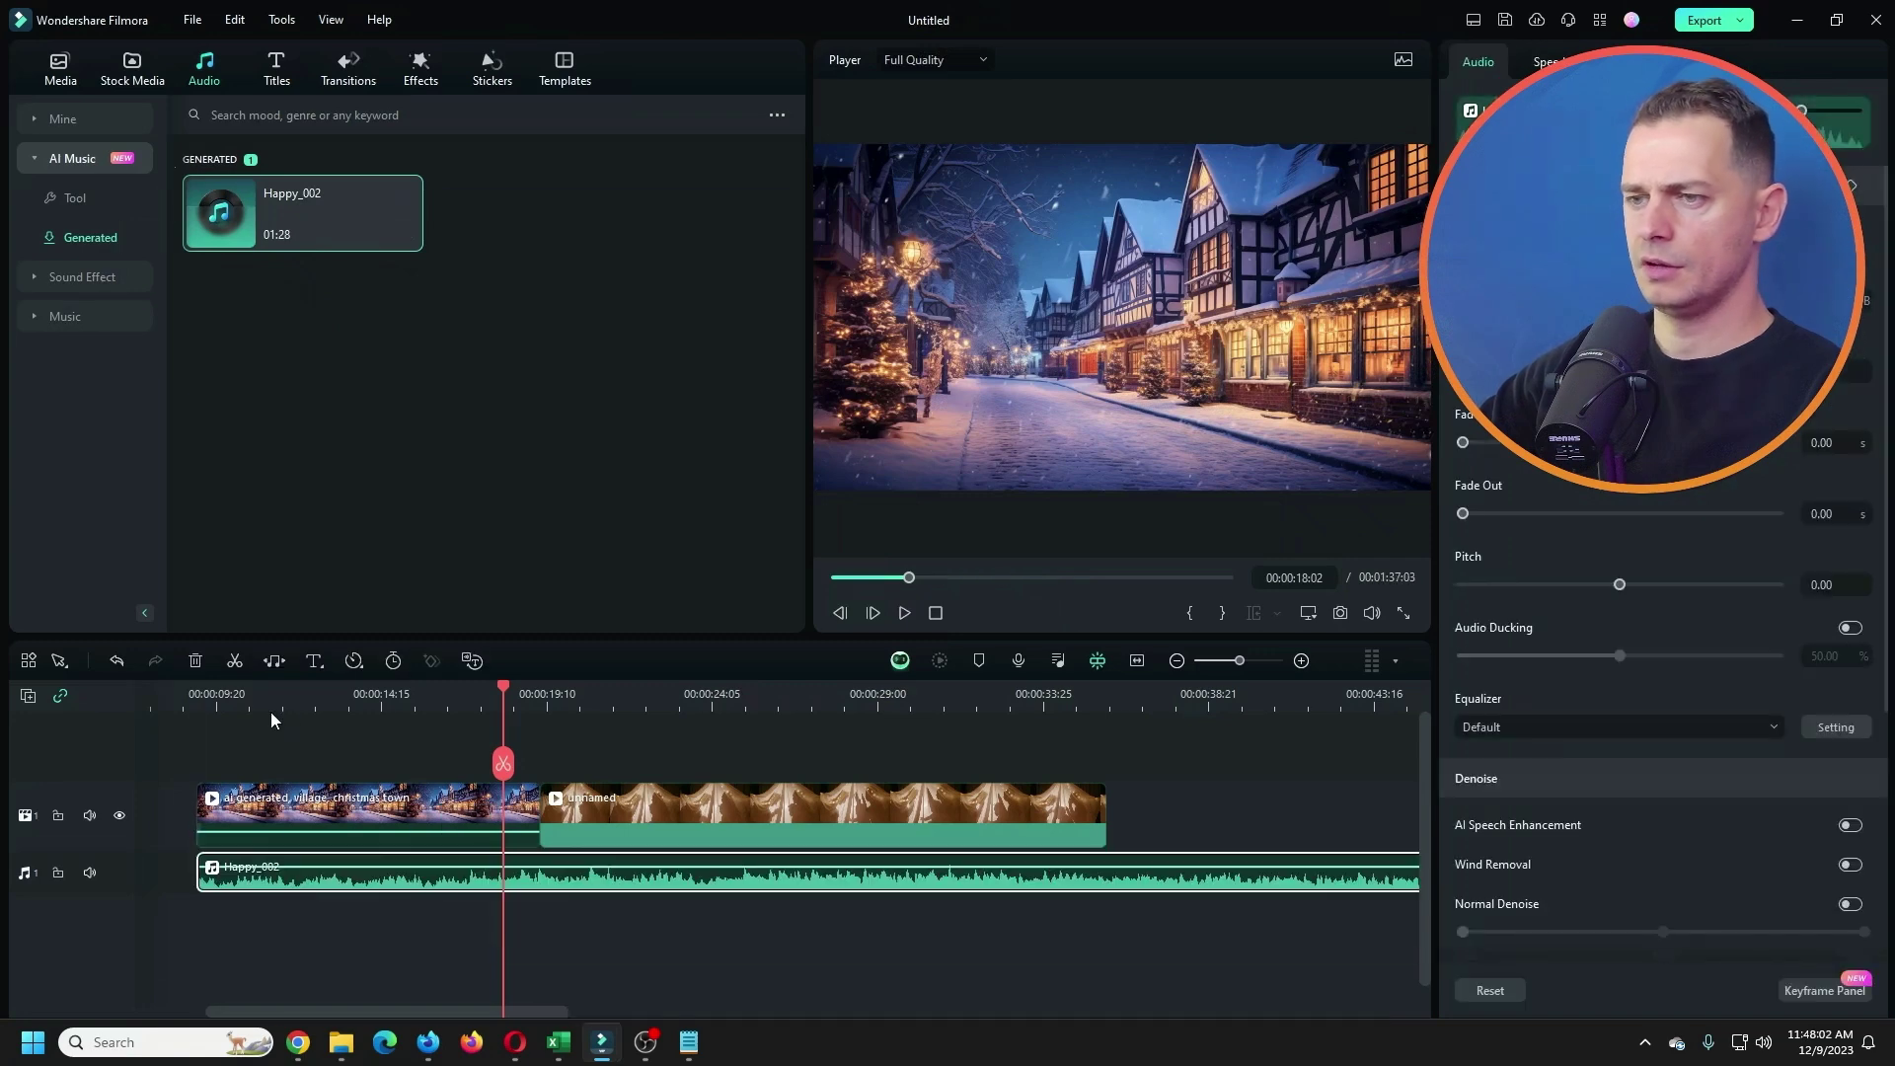
click(199, 704)
key(space)
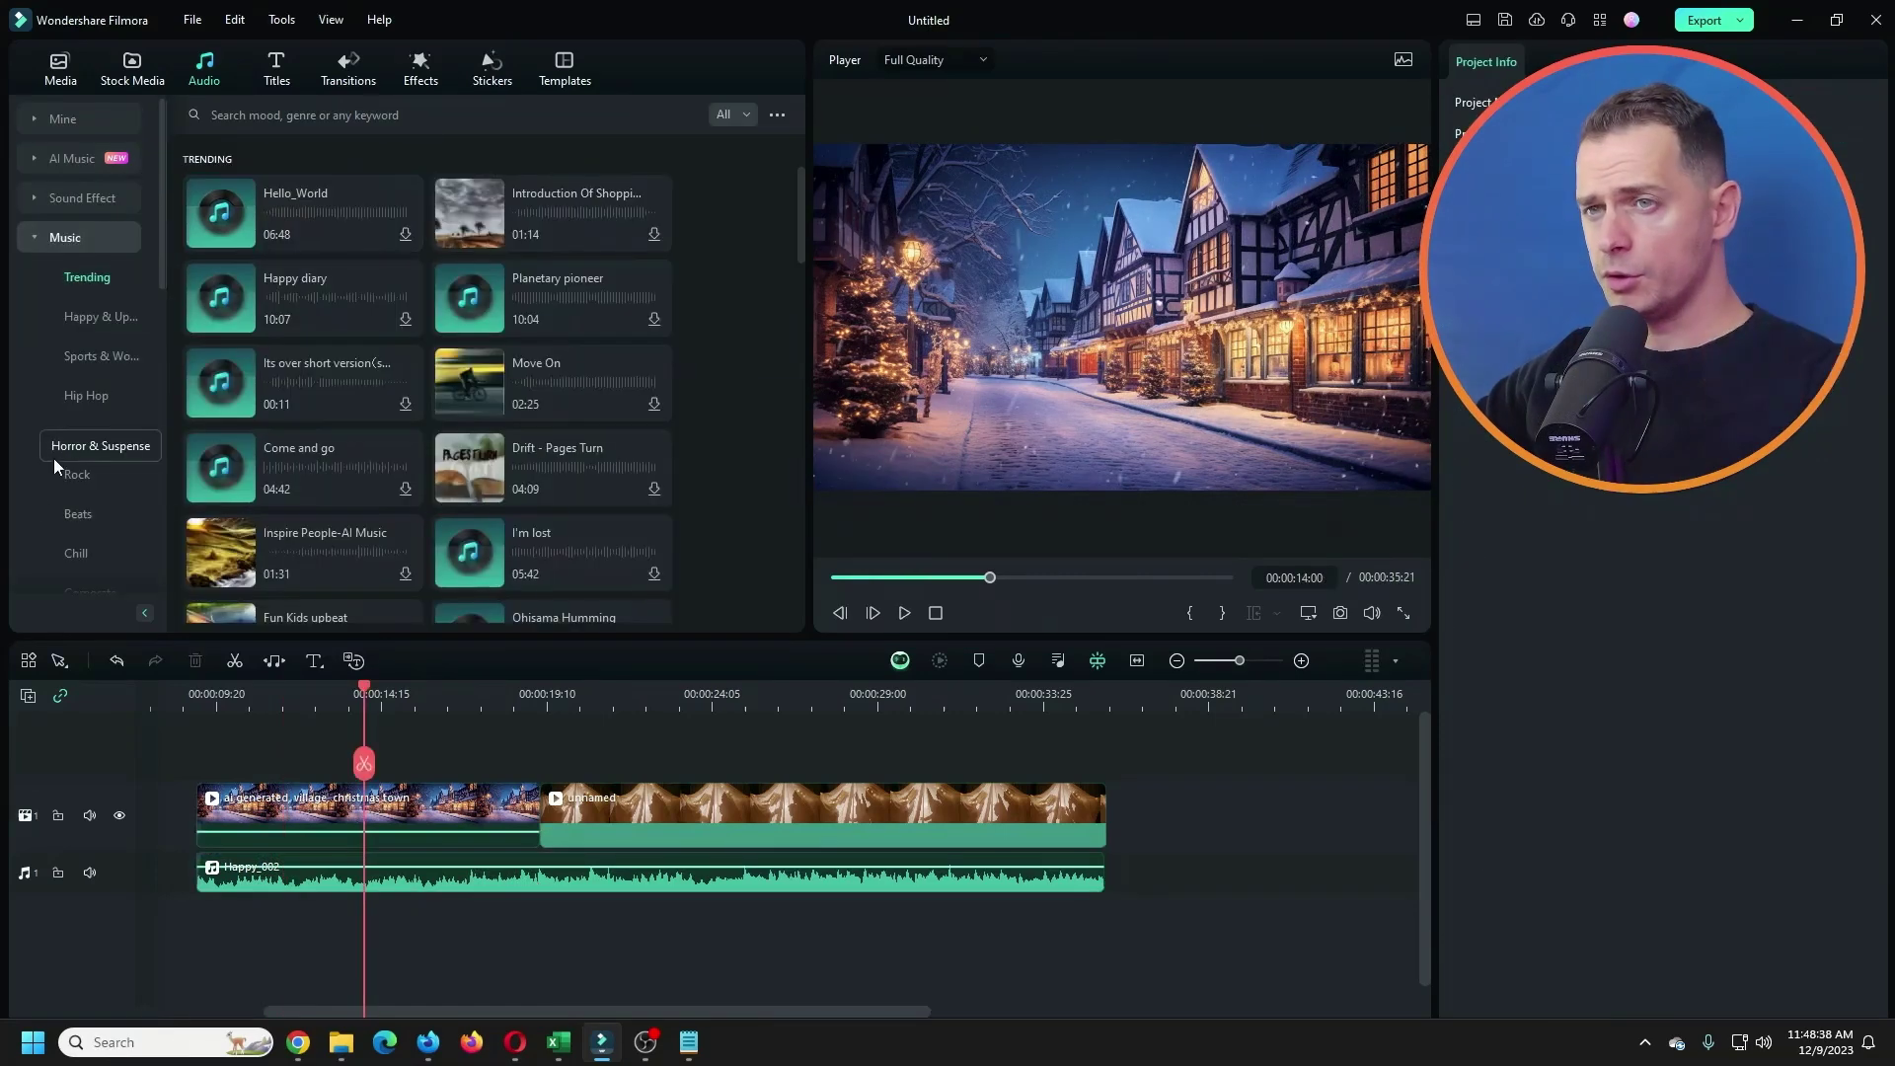
scroll(104, 499, down, 3)
Step: Preview Christmas Morning from the Christmas category, drop it on the audio track, and split it
click(96, 284)
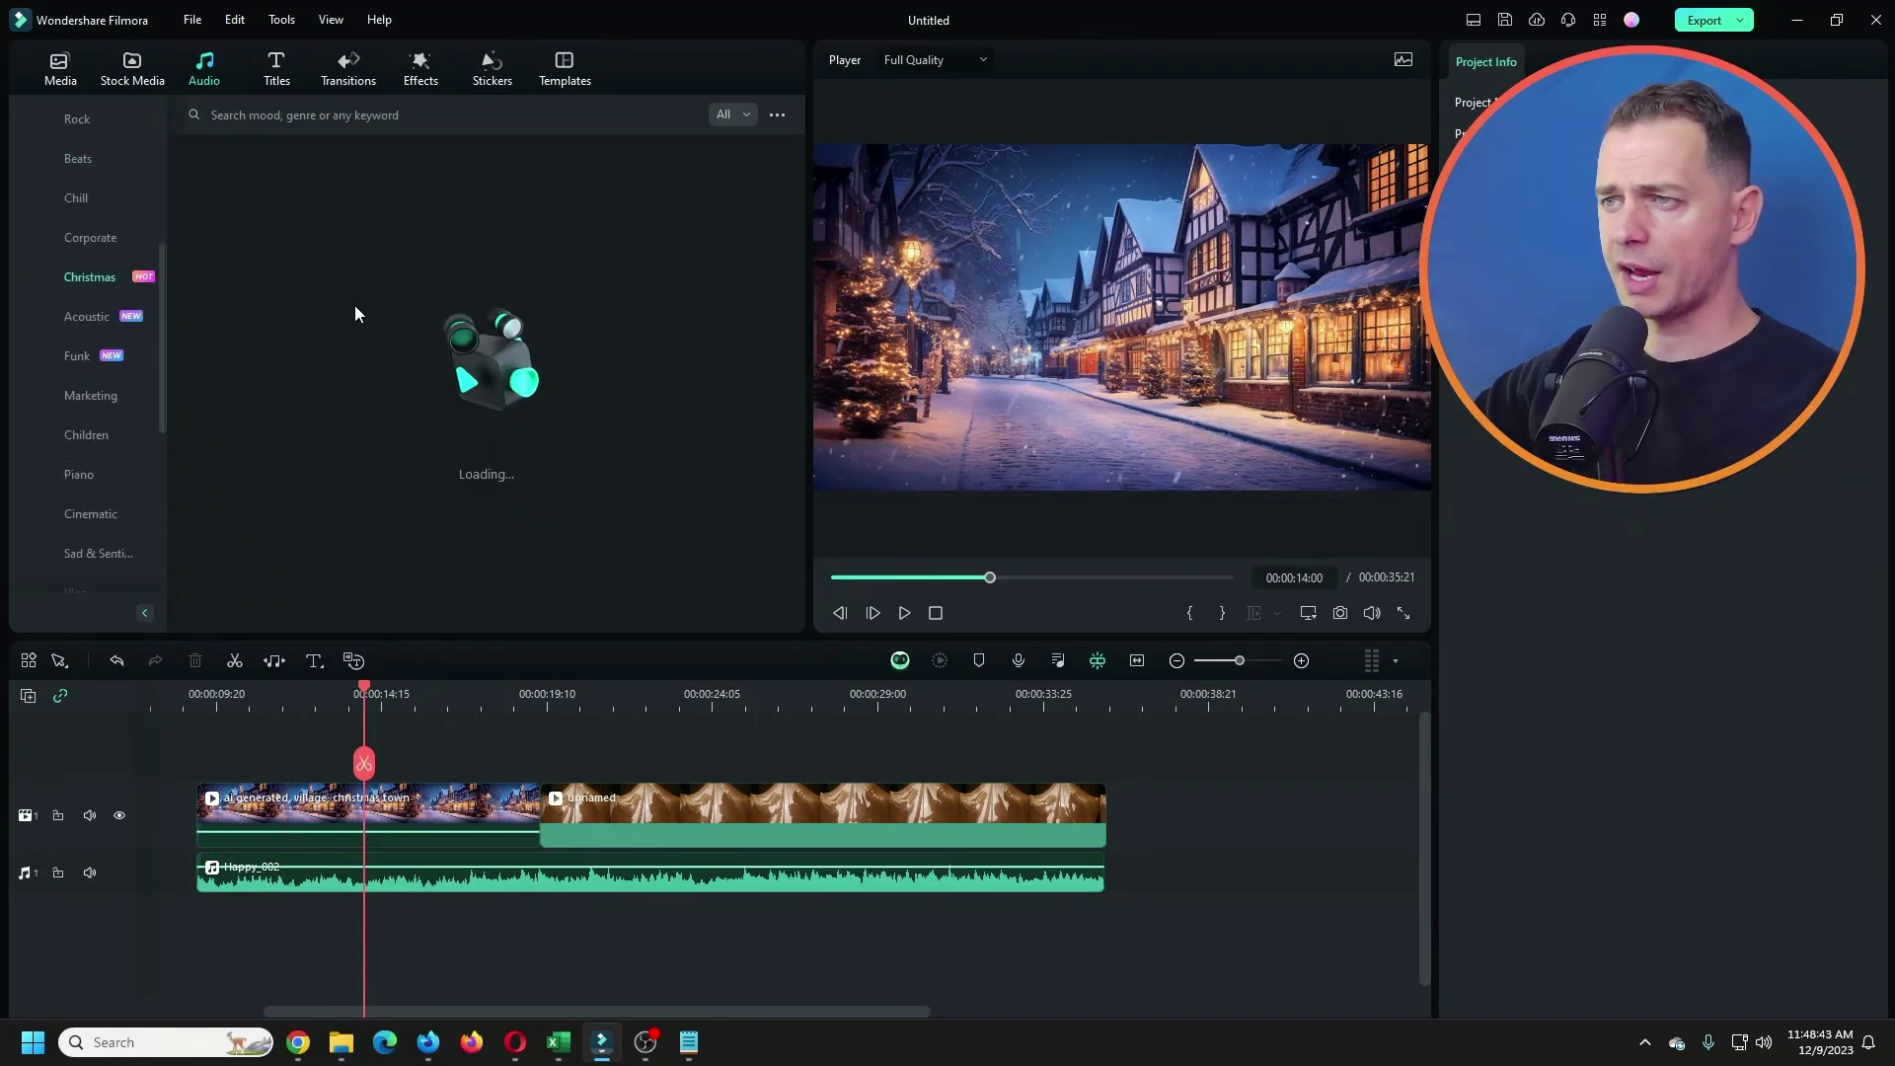
click(222, 385)
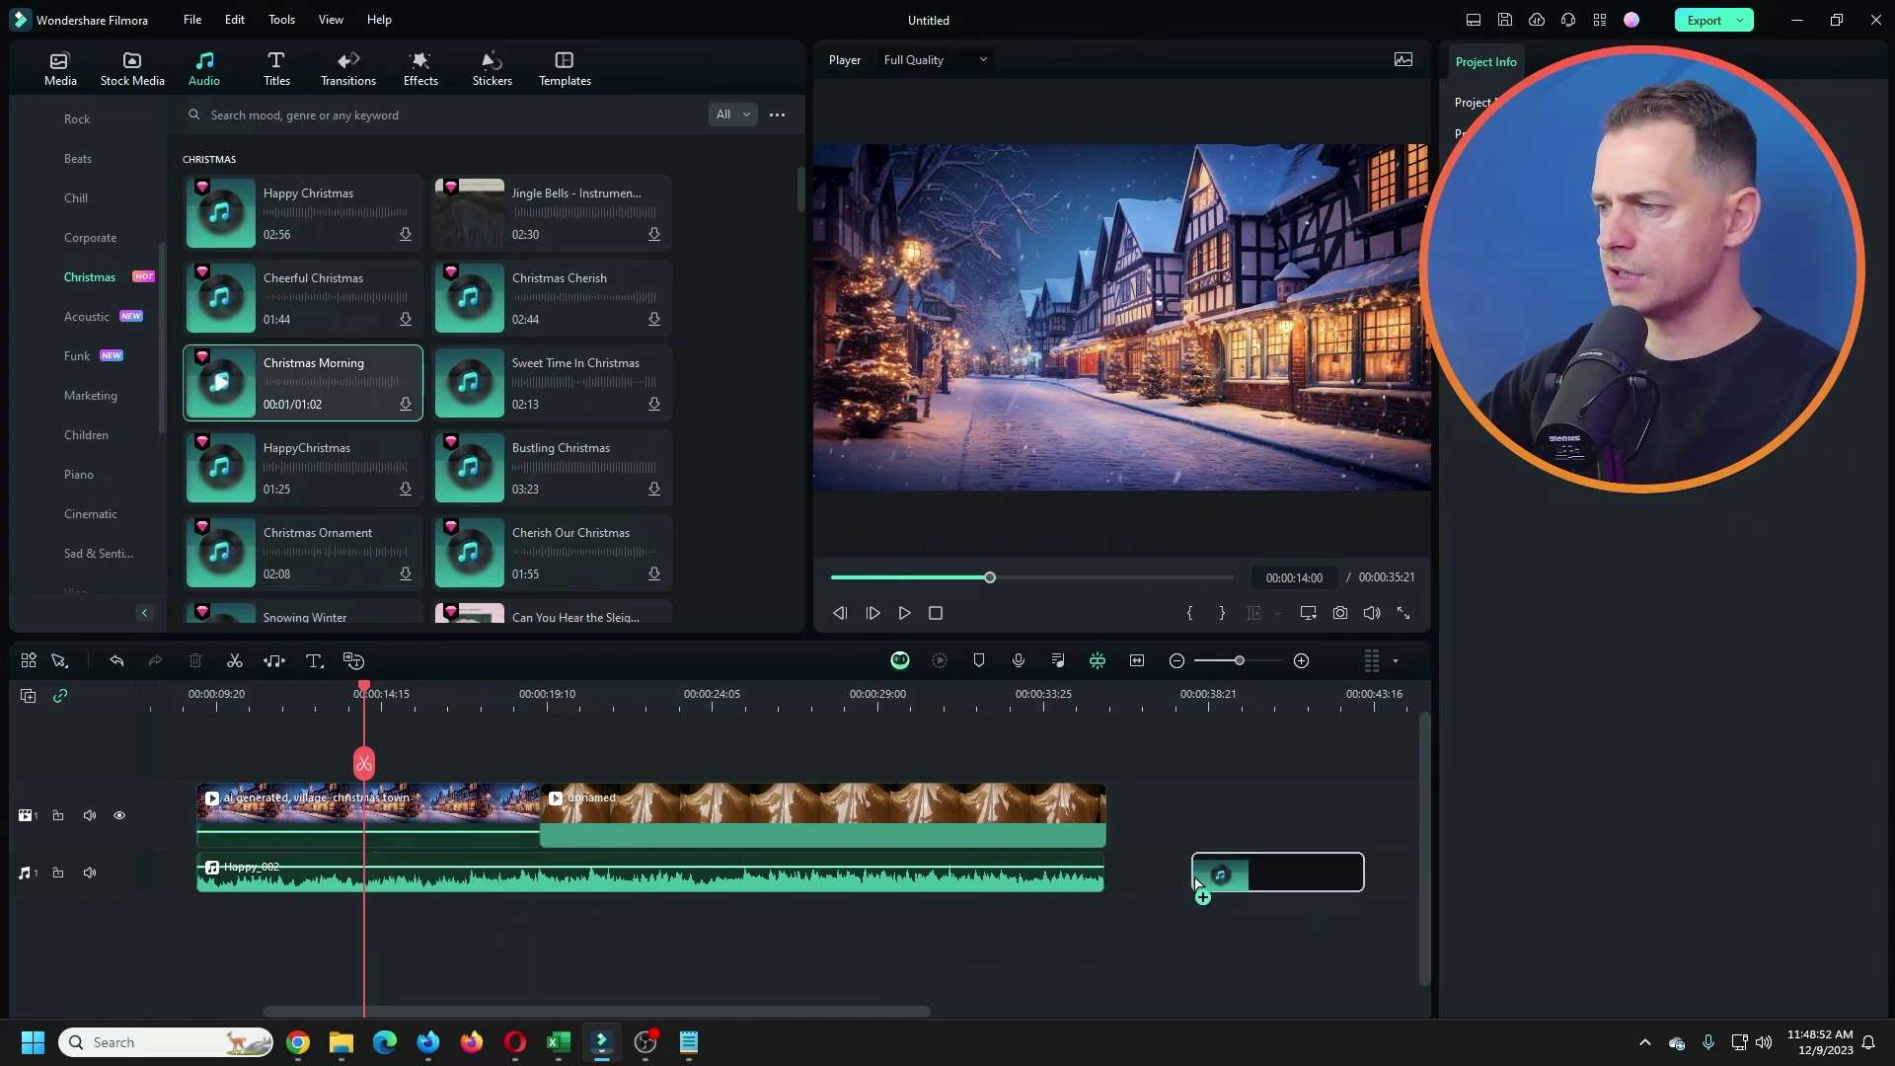
drag(257, 375, 1119, 888)
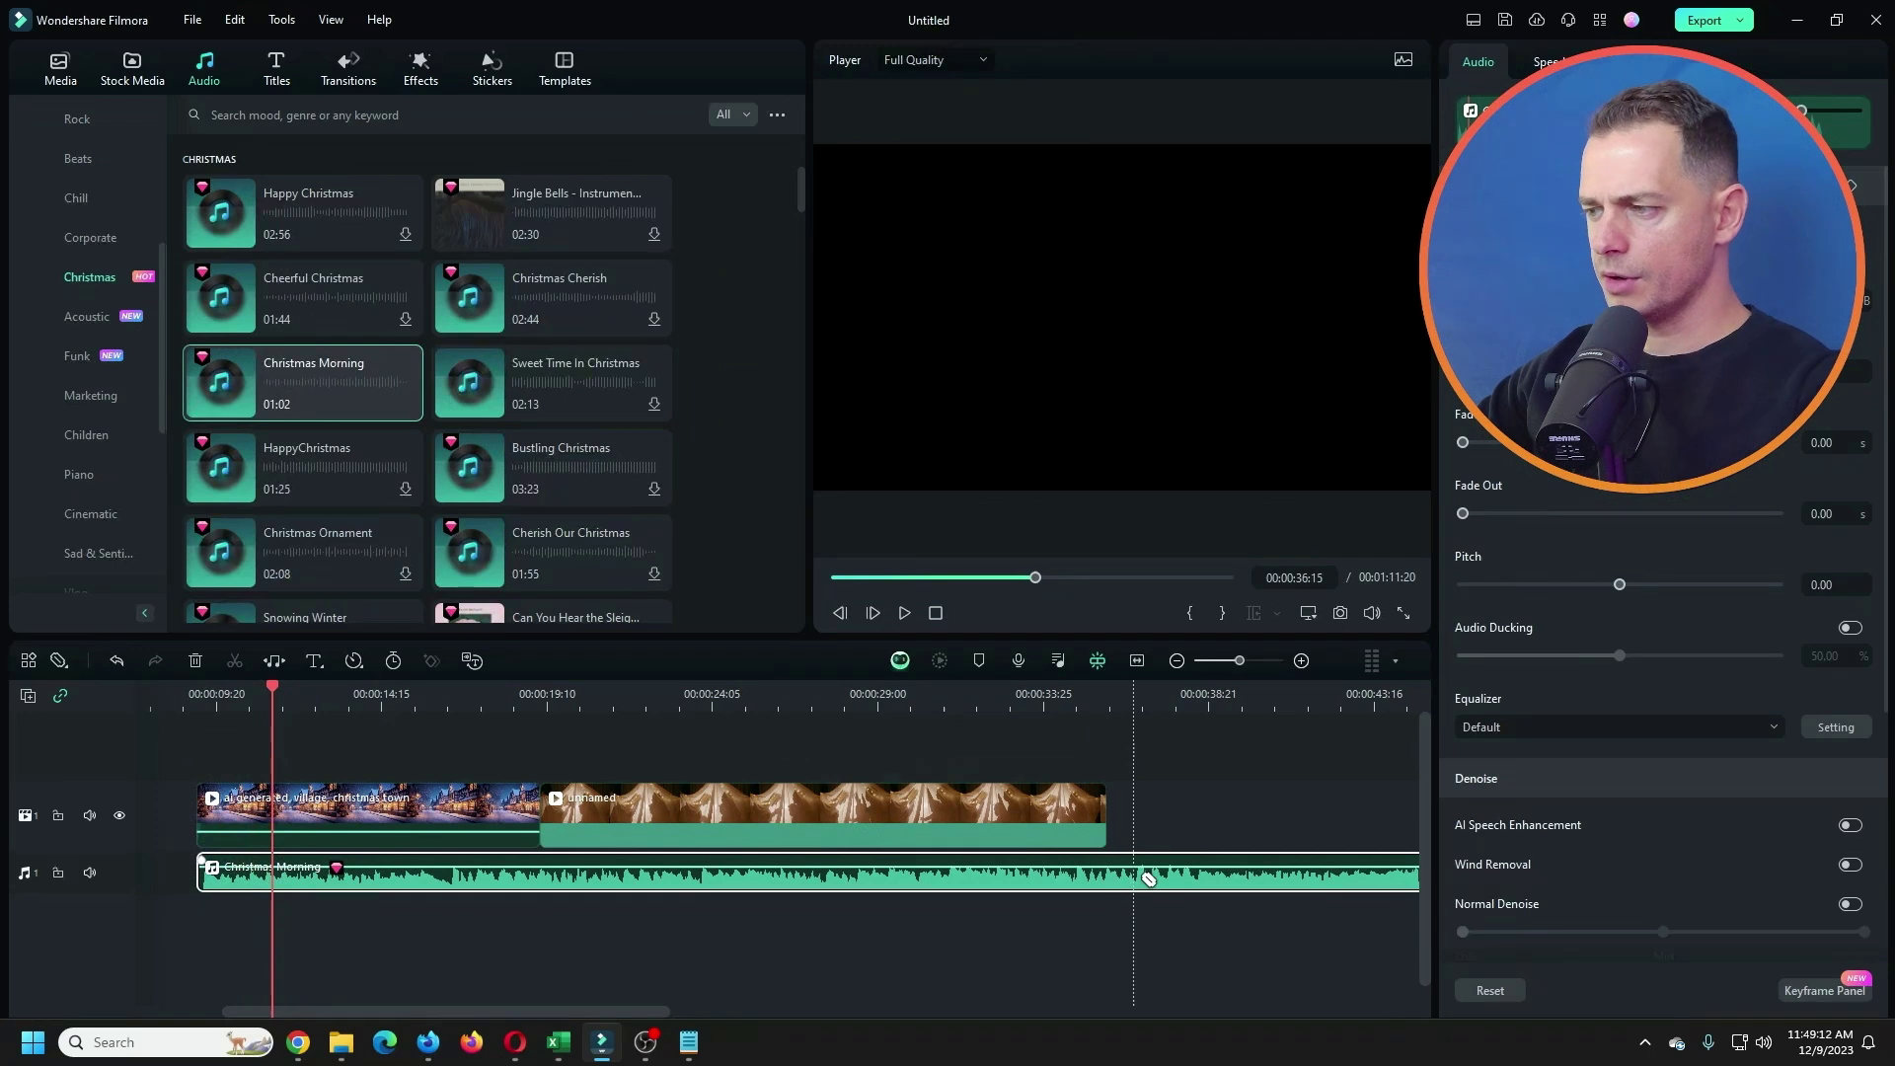
click(1110, 881)
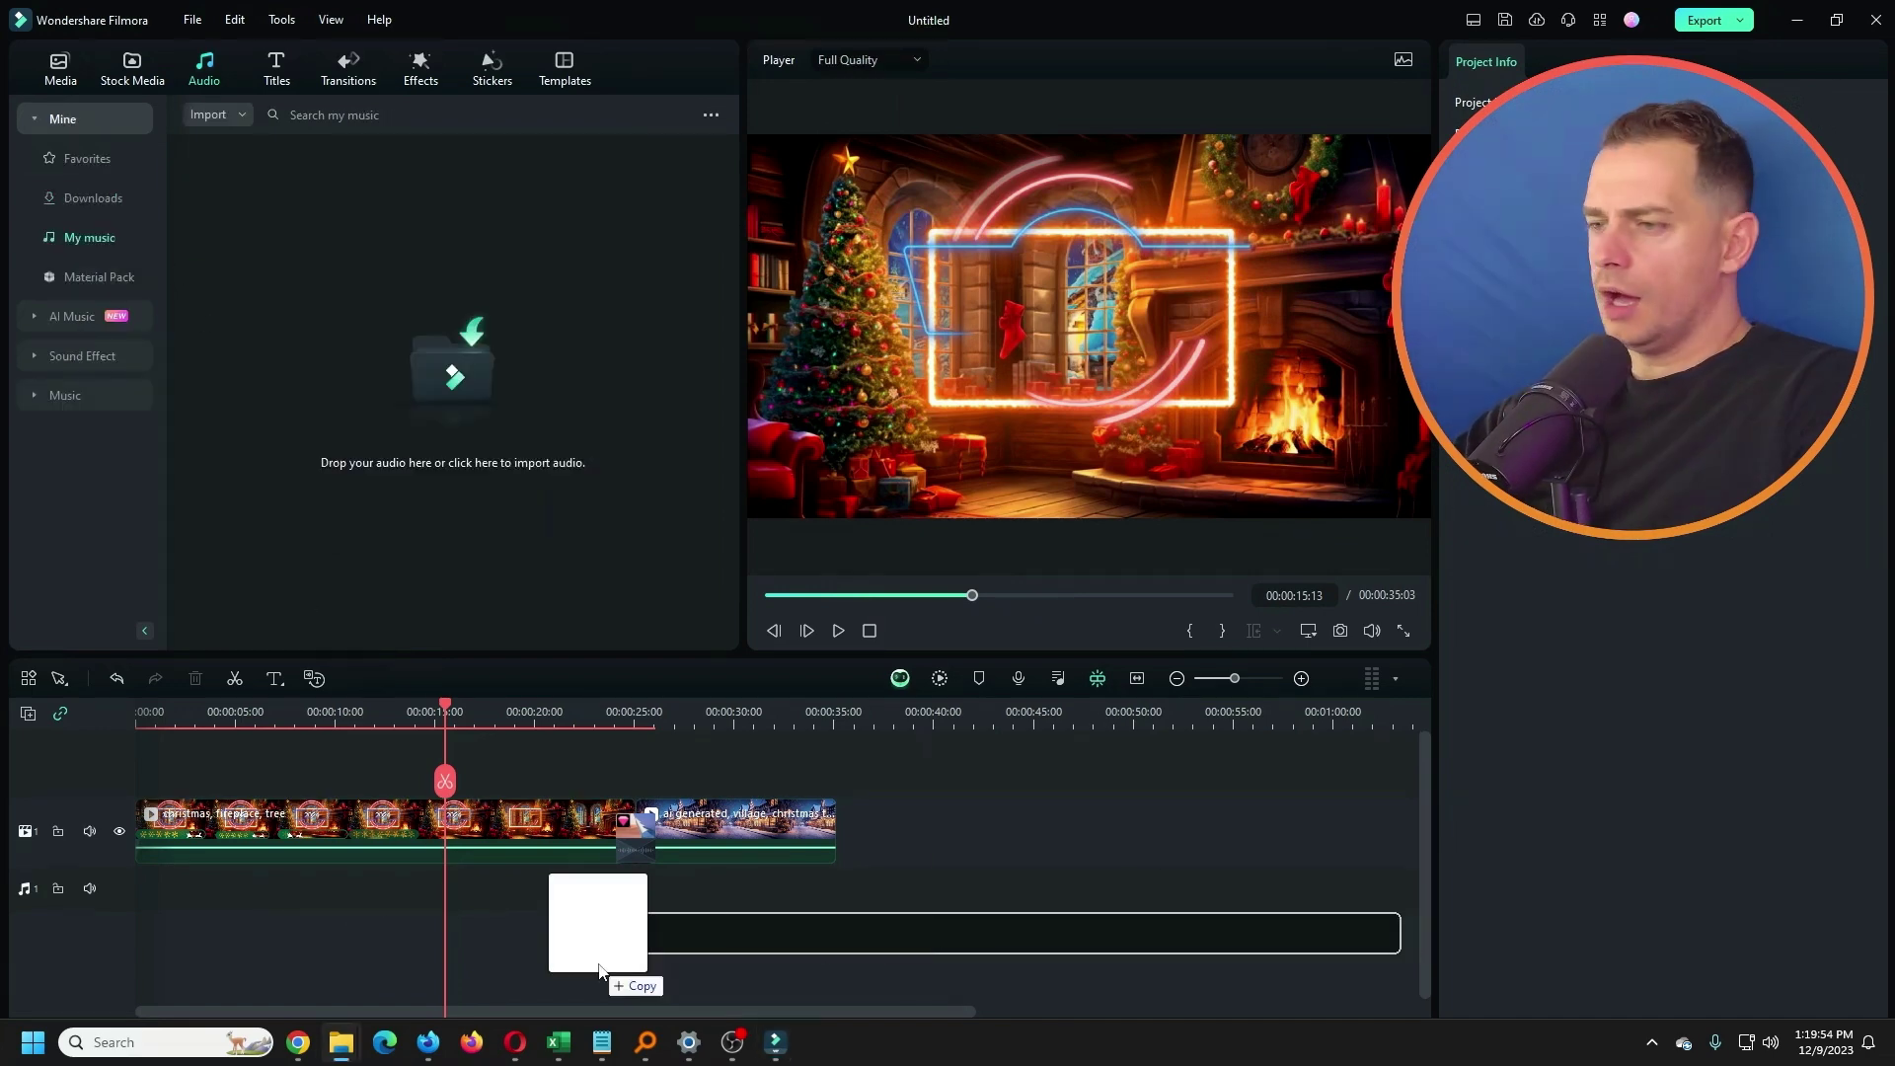
Step: Play the Feliz Navidad song, then run AI Vocal Remover on it for Voice and Background tracks
click(400, 718)
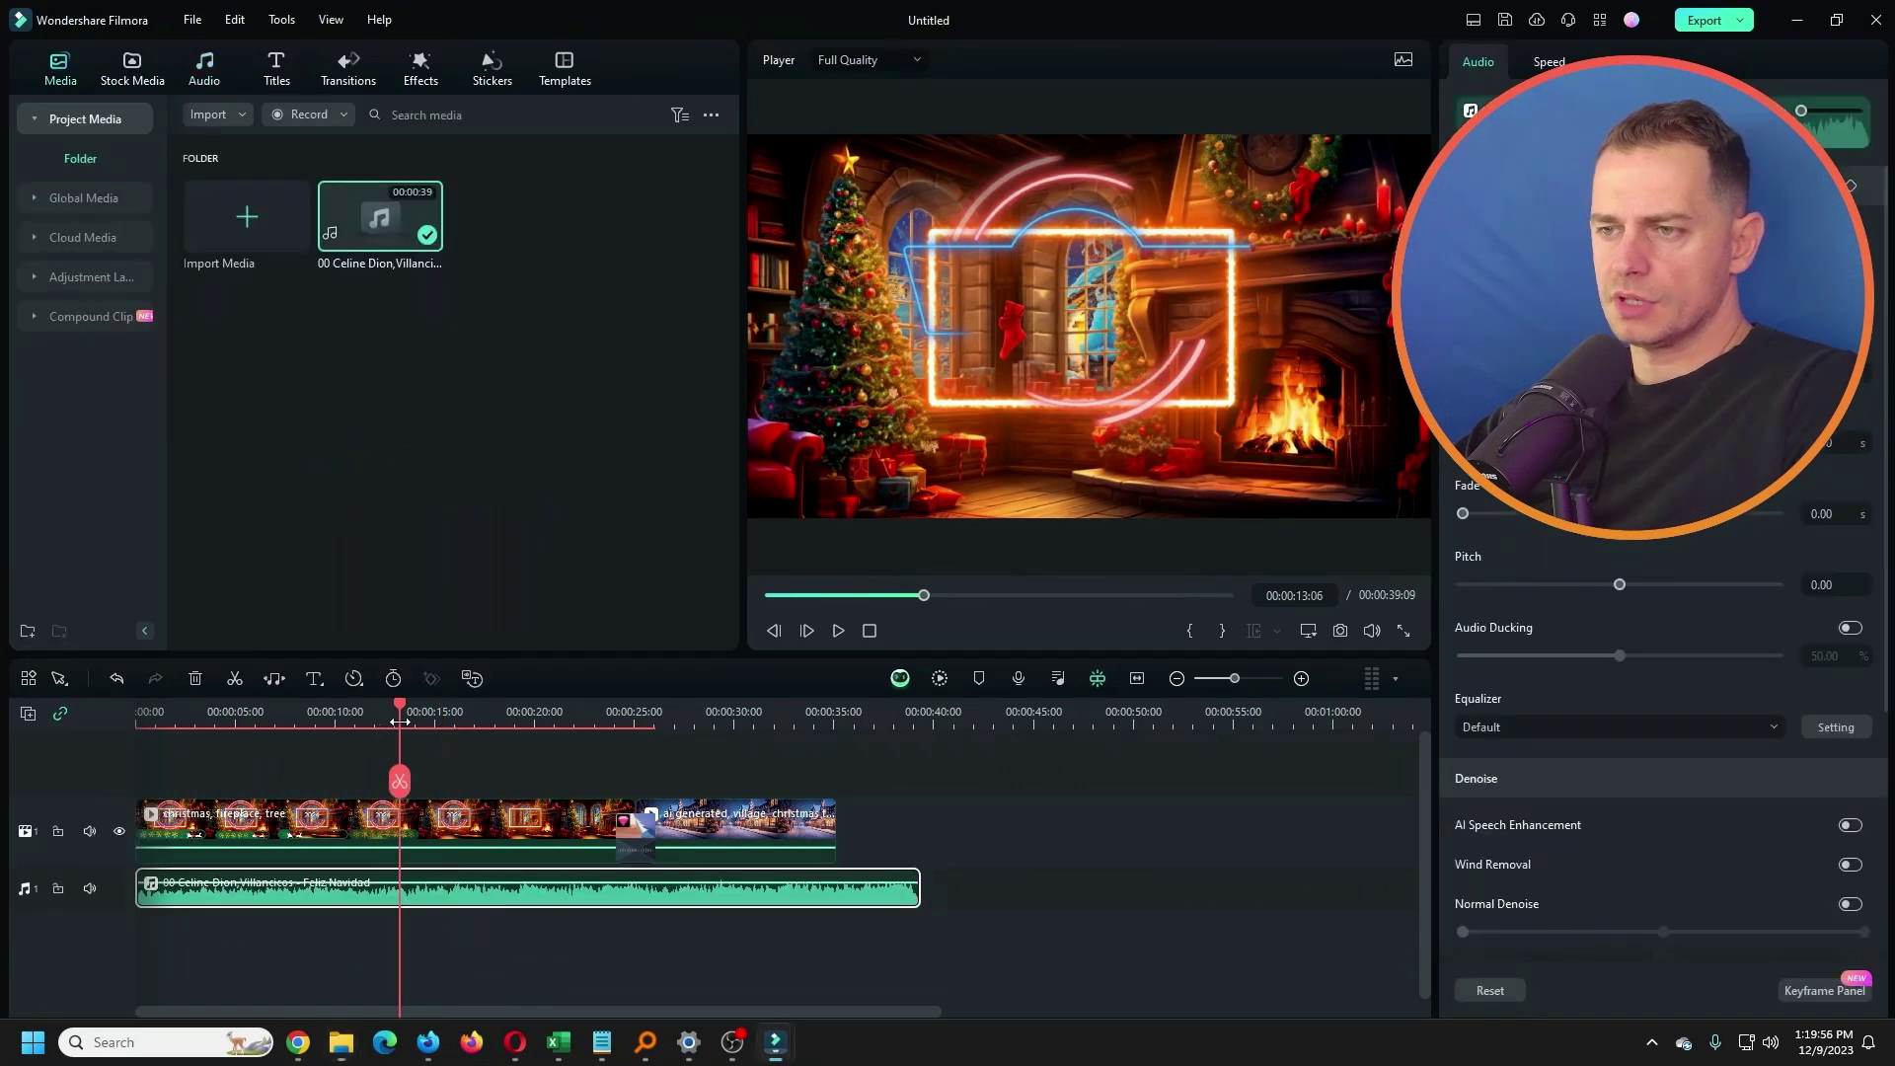
key(space)
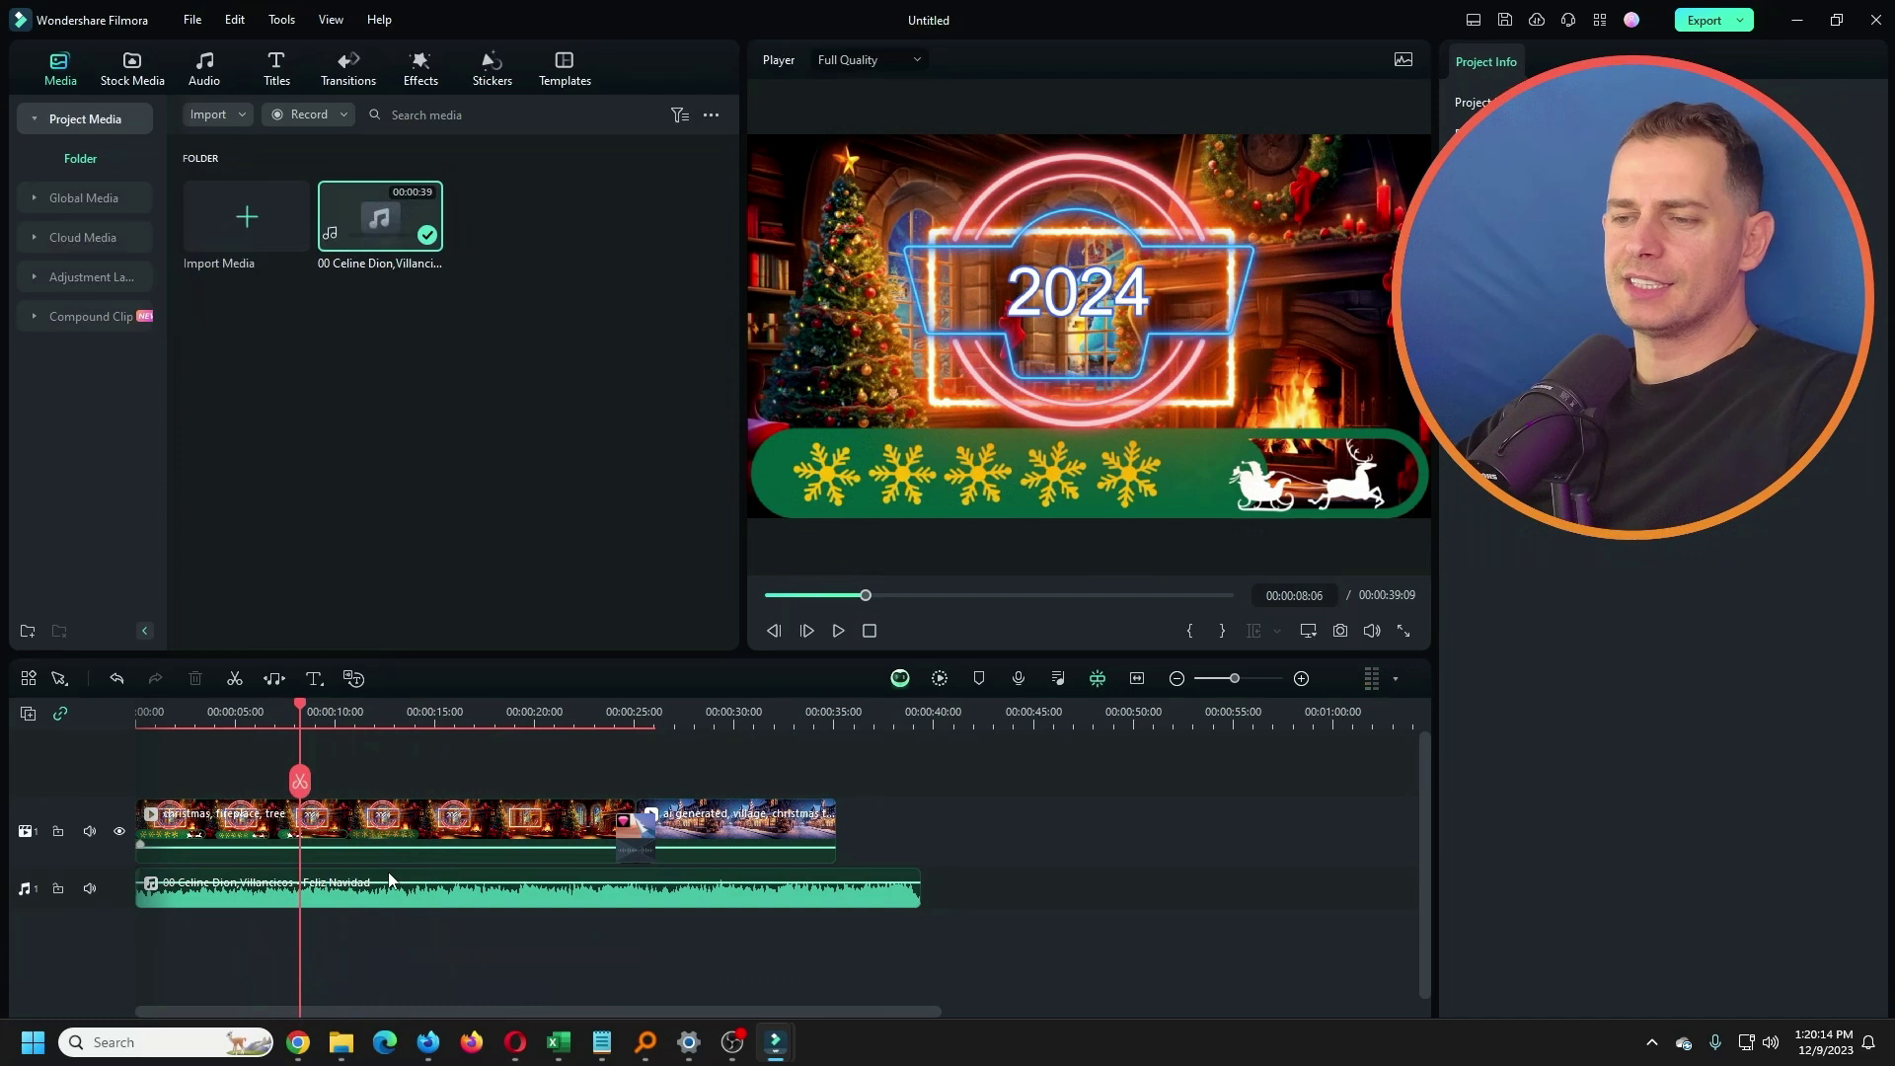
click(392, 884)
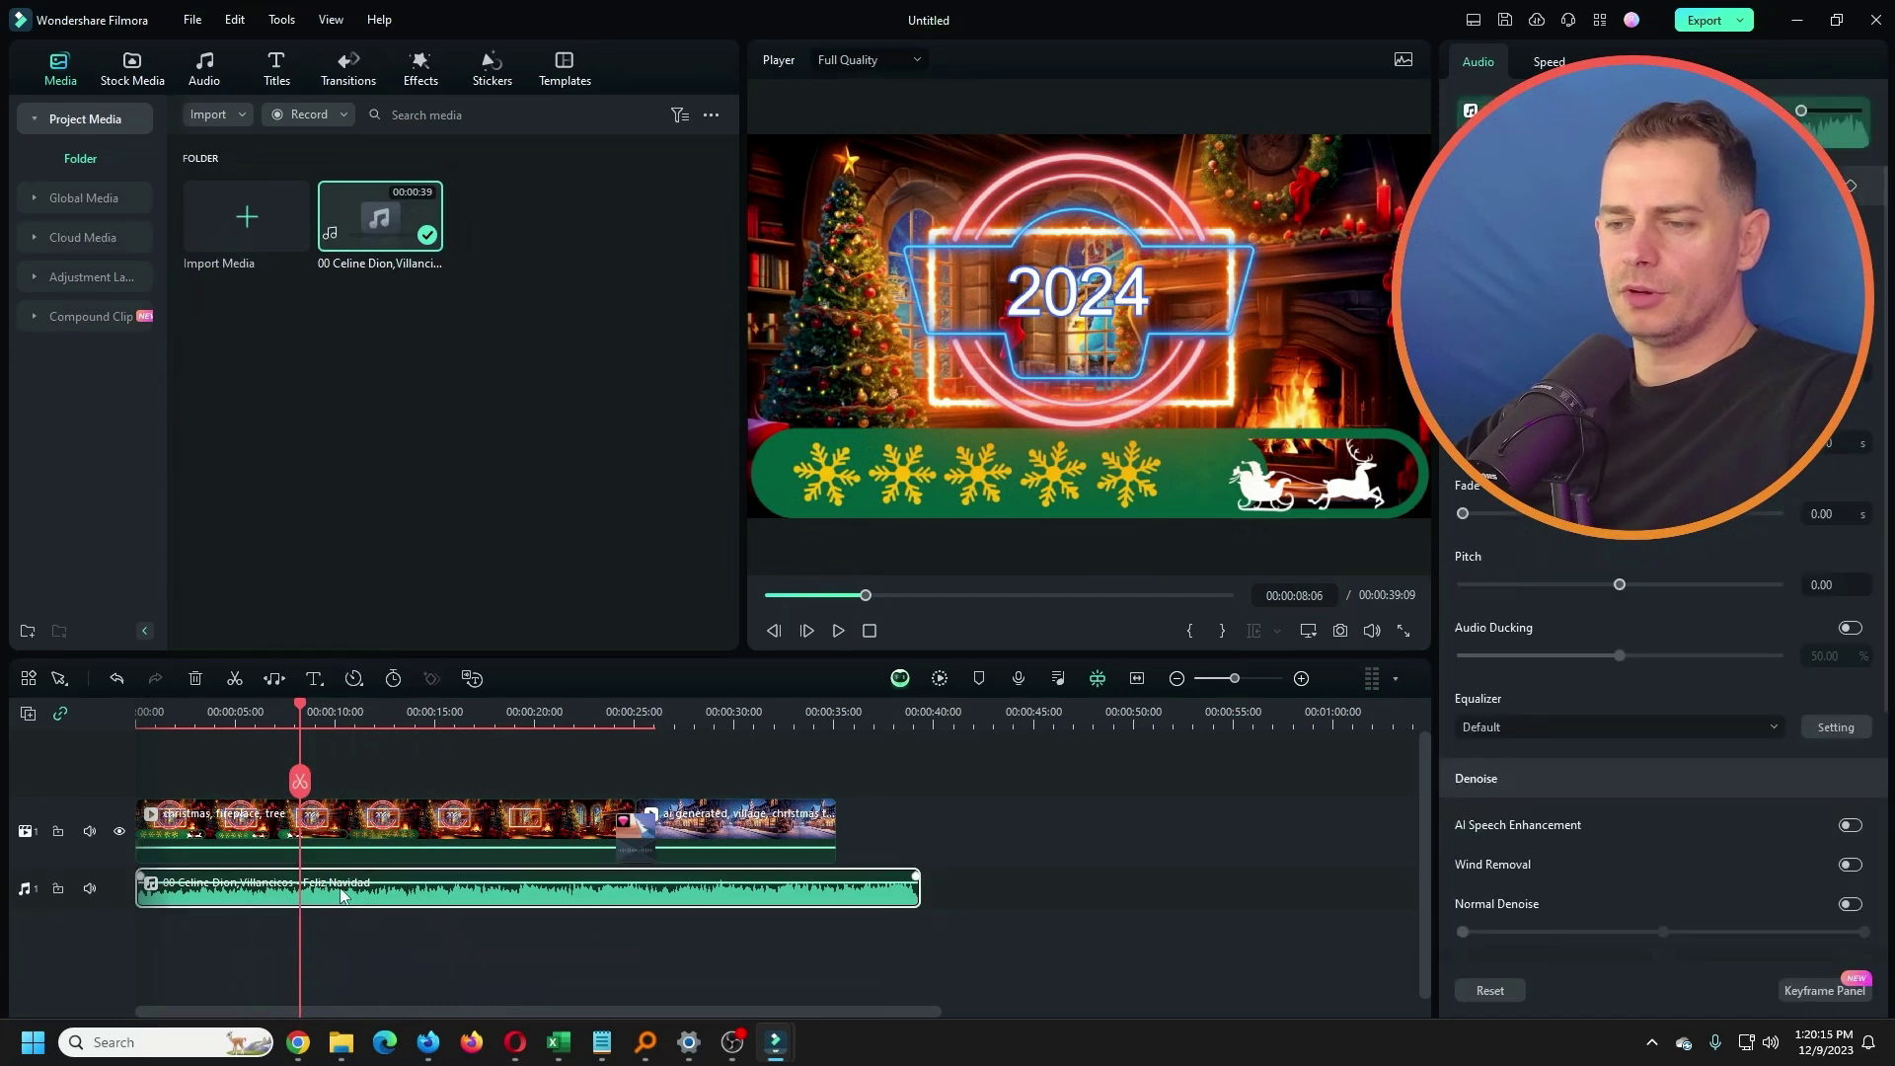
right_click(323, 898)
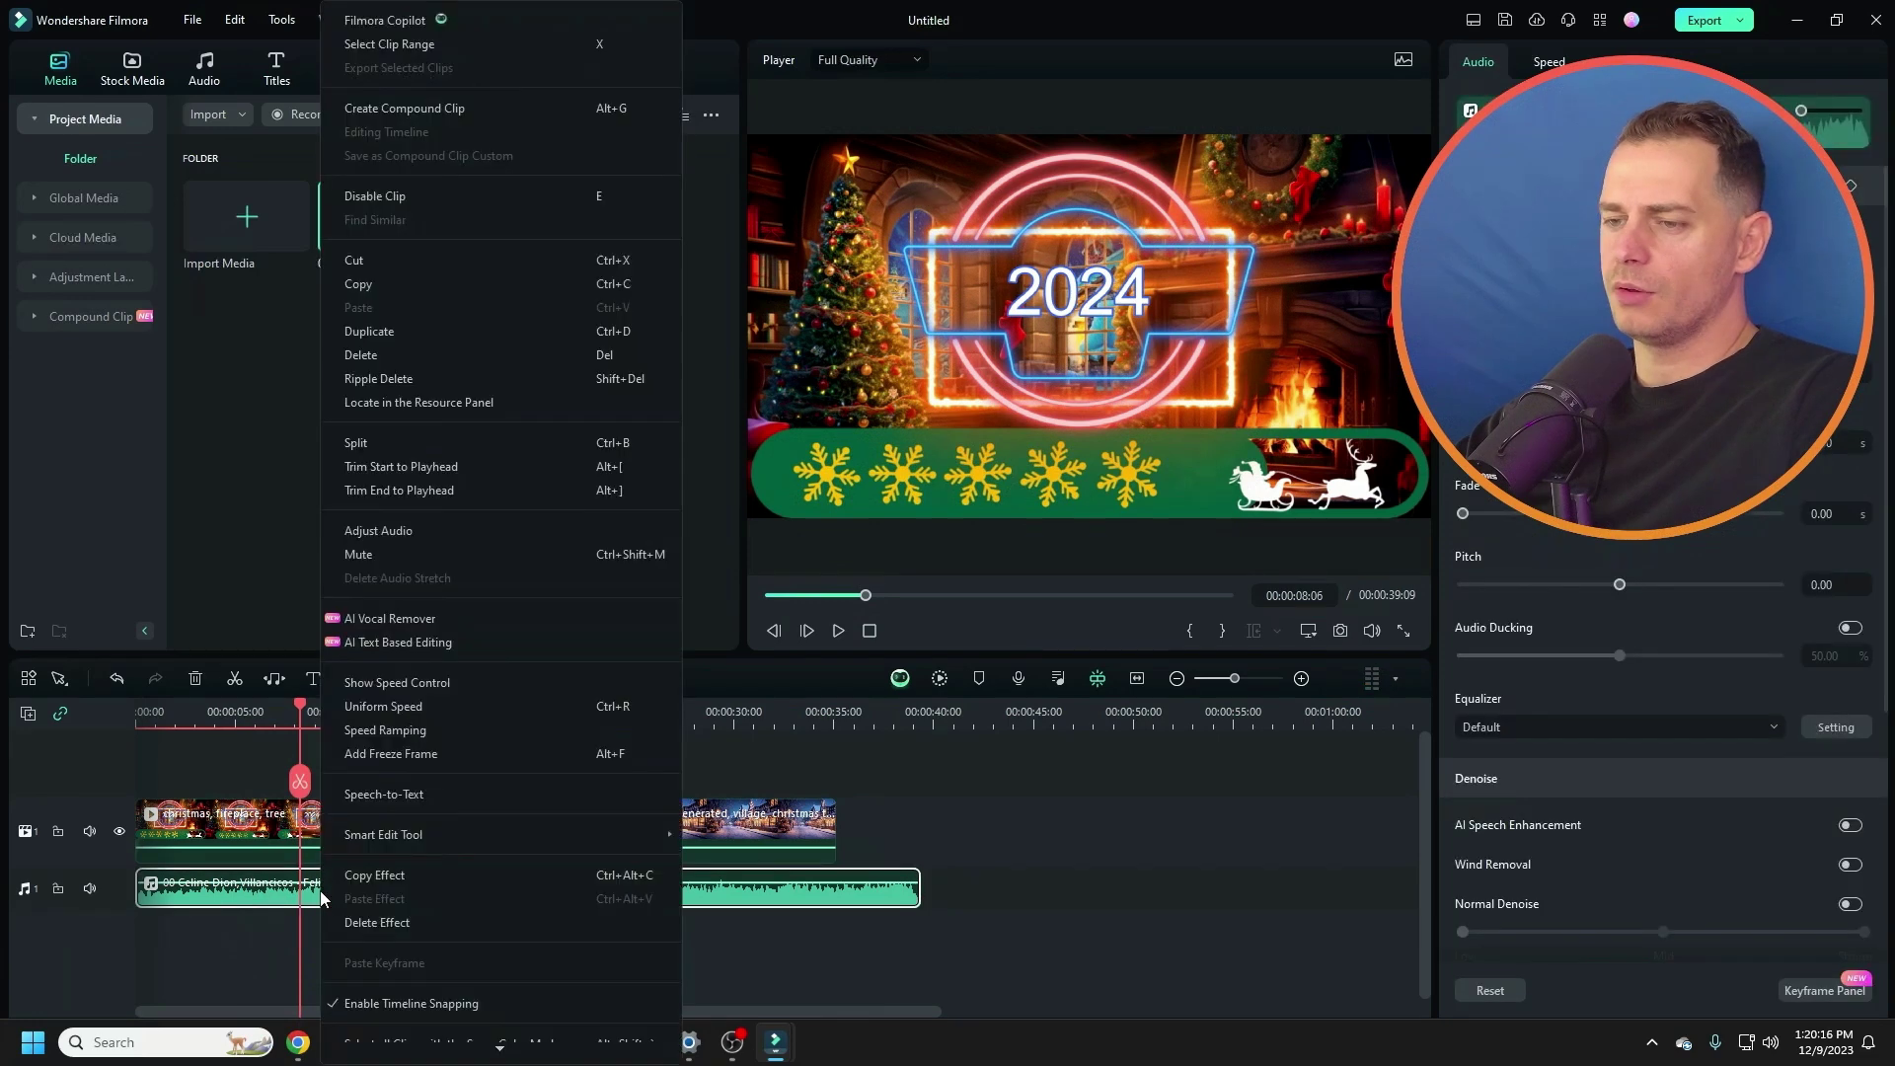
click(391, 621)
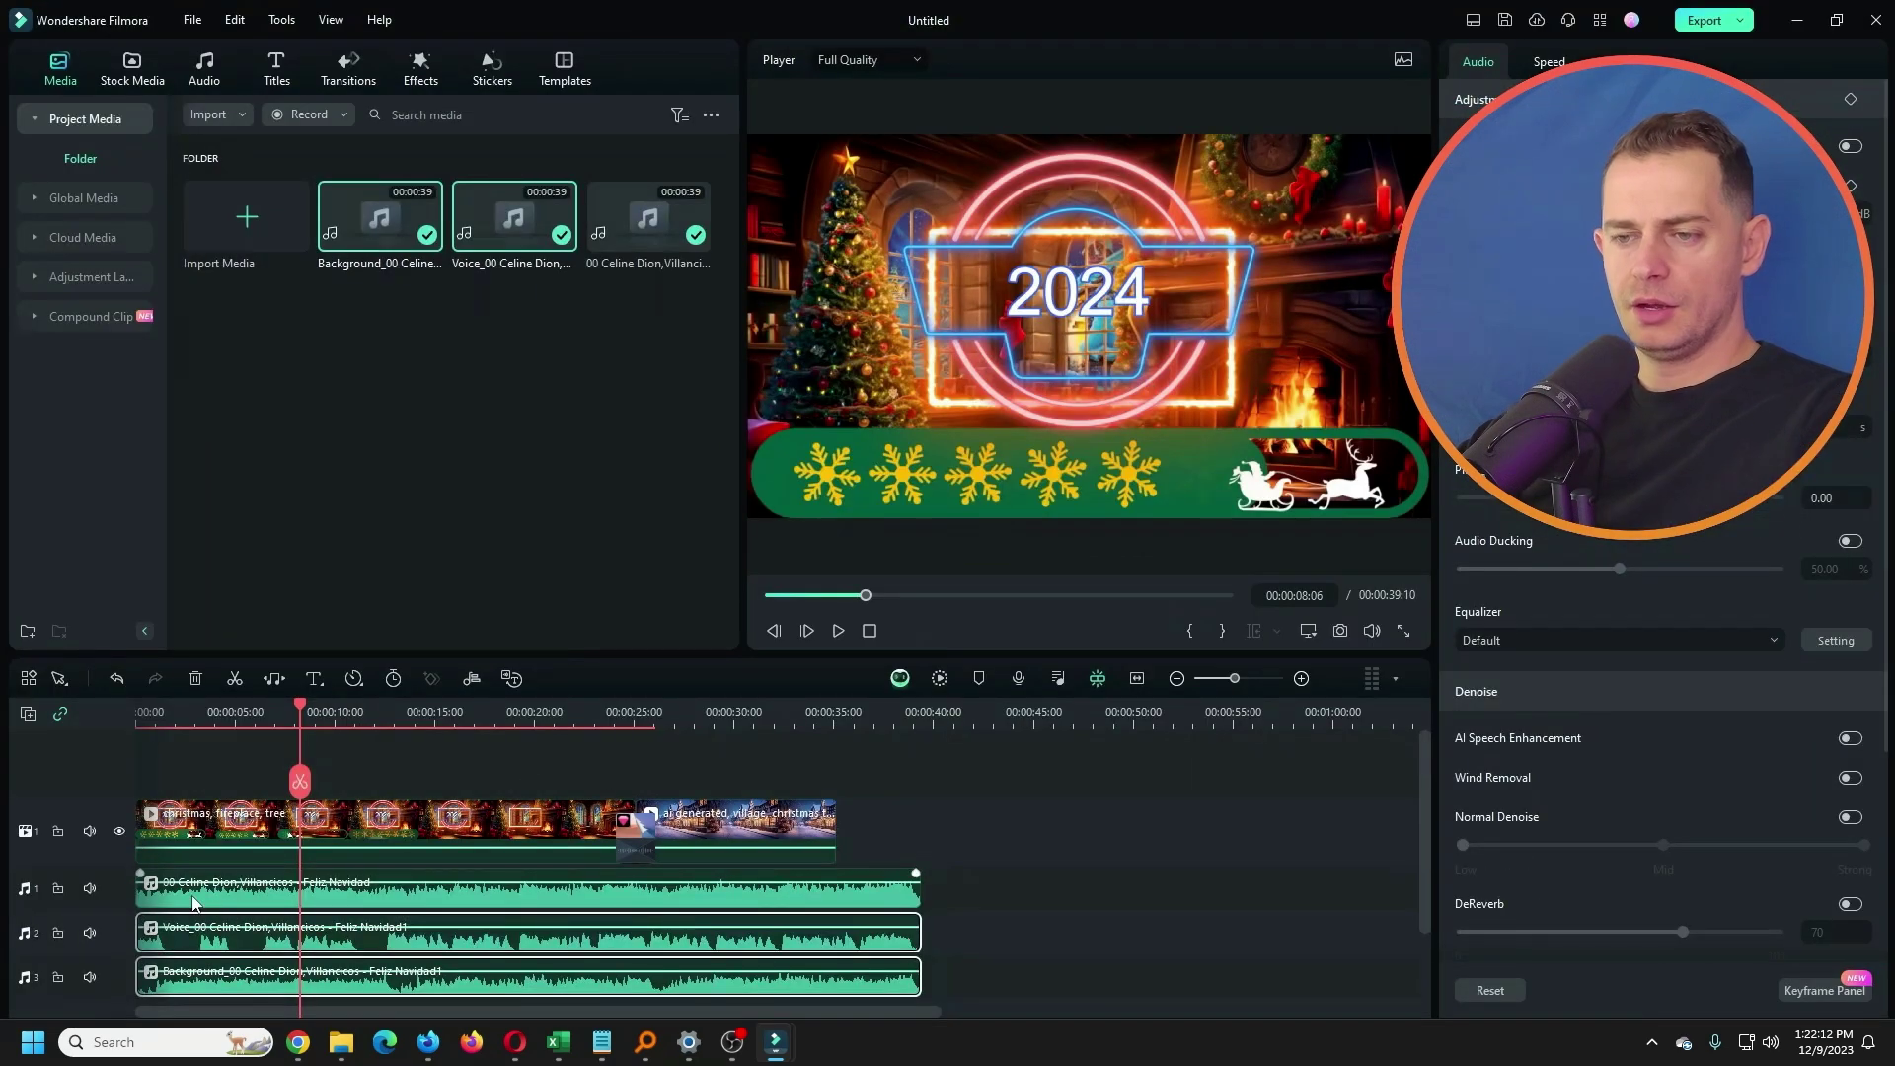
Step: Mute the original song and background tracks and listen to the vocals alone
click(90, 888)
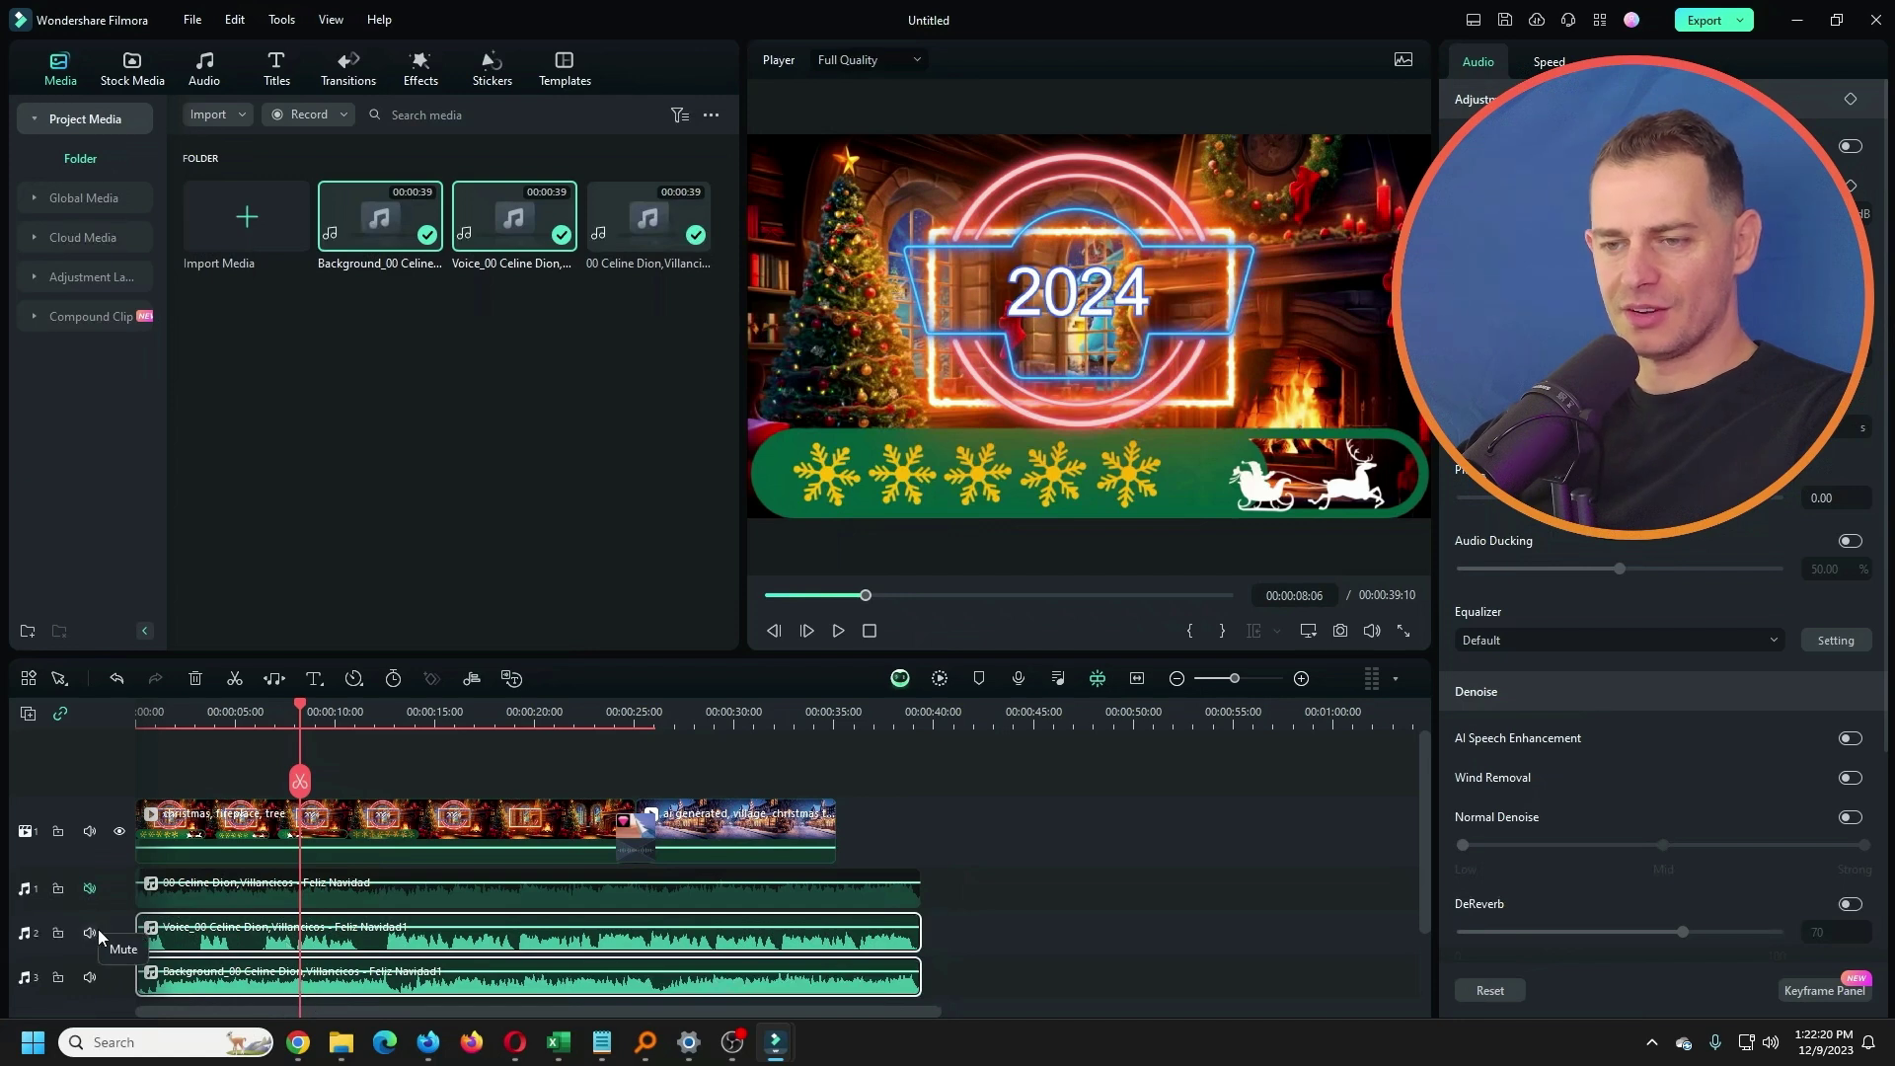
click(92, 981)
key(space)
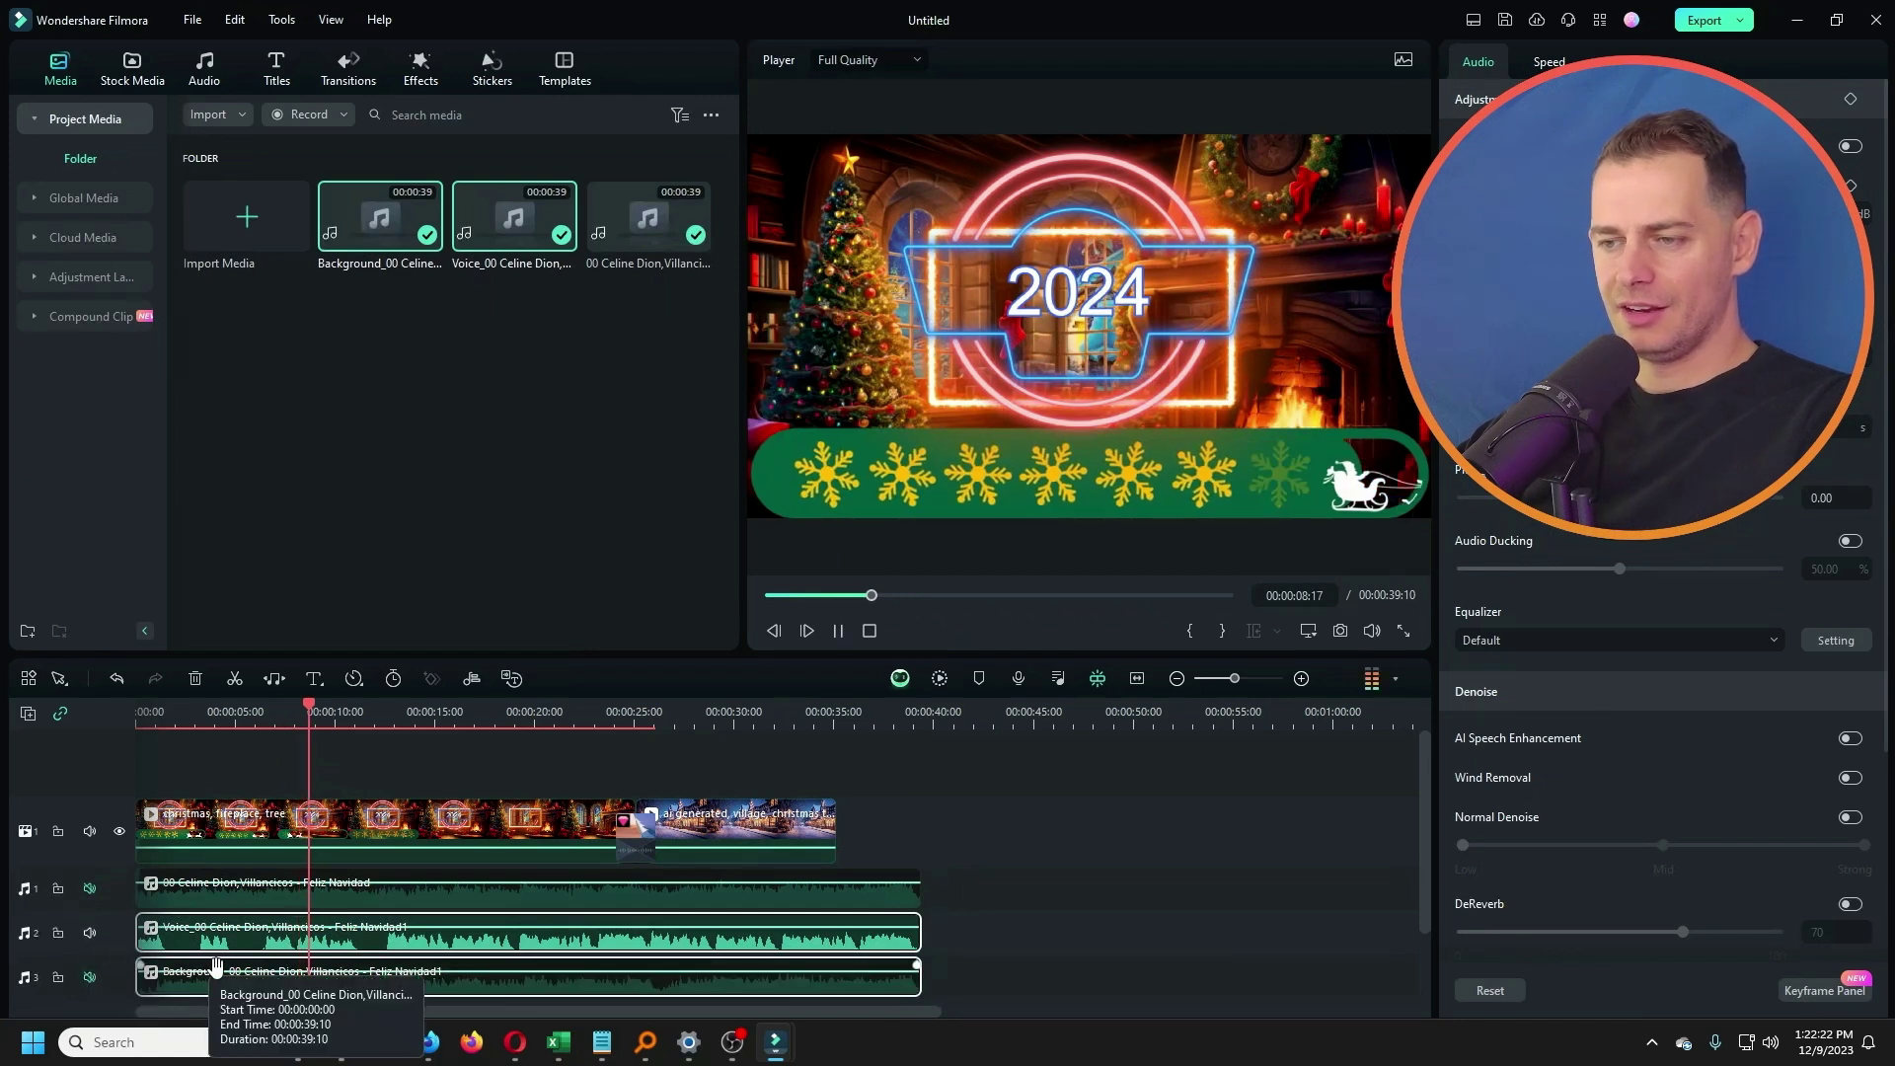
click(382, 713)
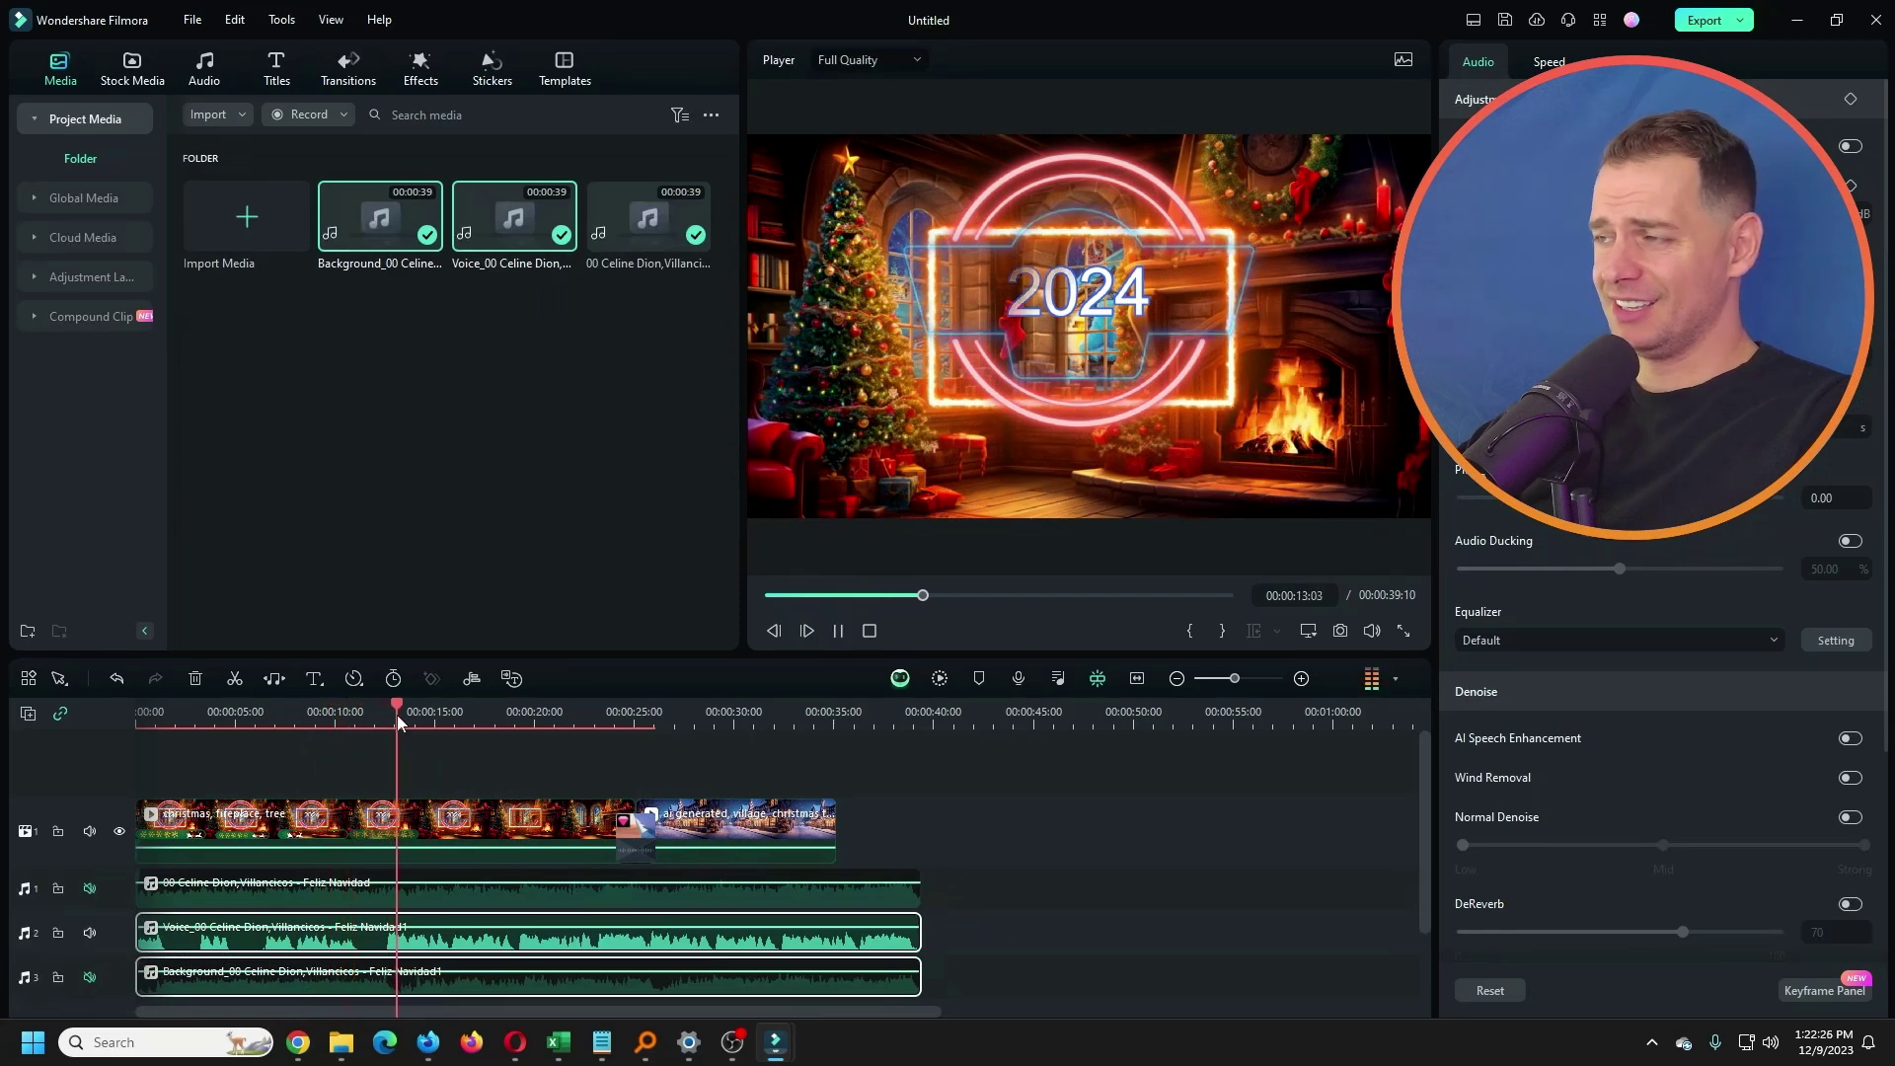
key(space)
Step: Mute the vocal track, unmute background music, and play from about nine seconds
click(93, 933)
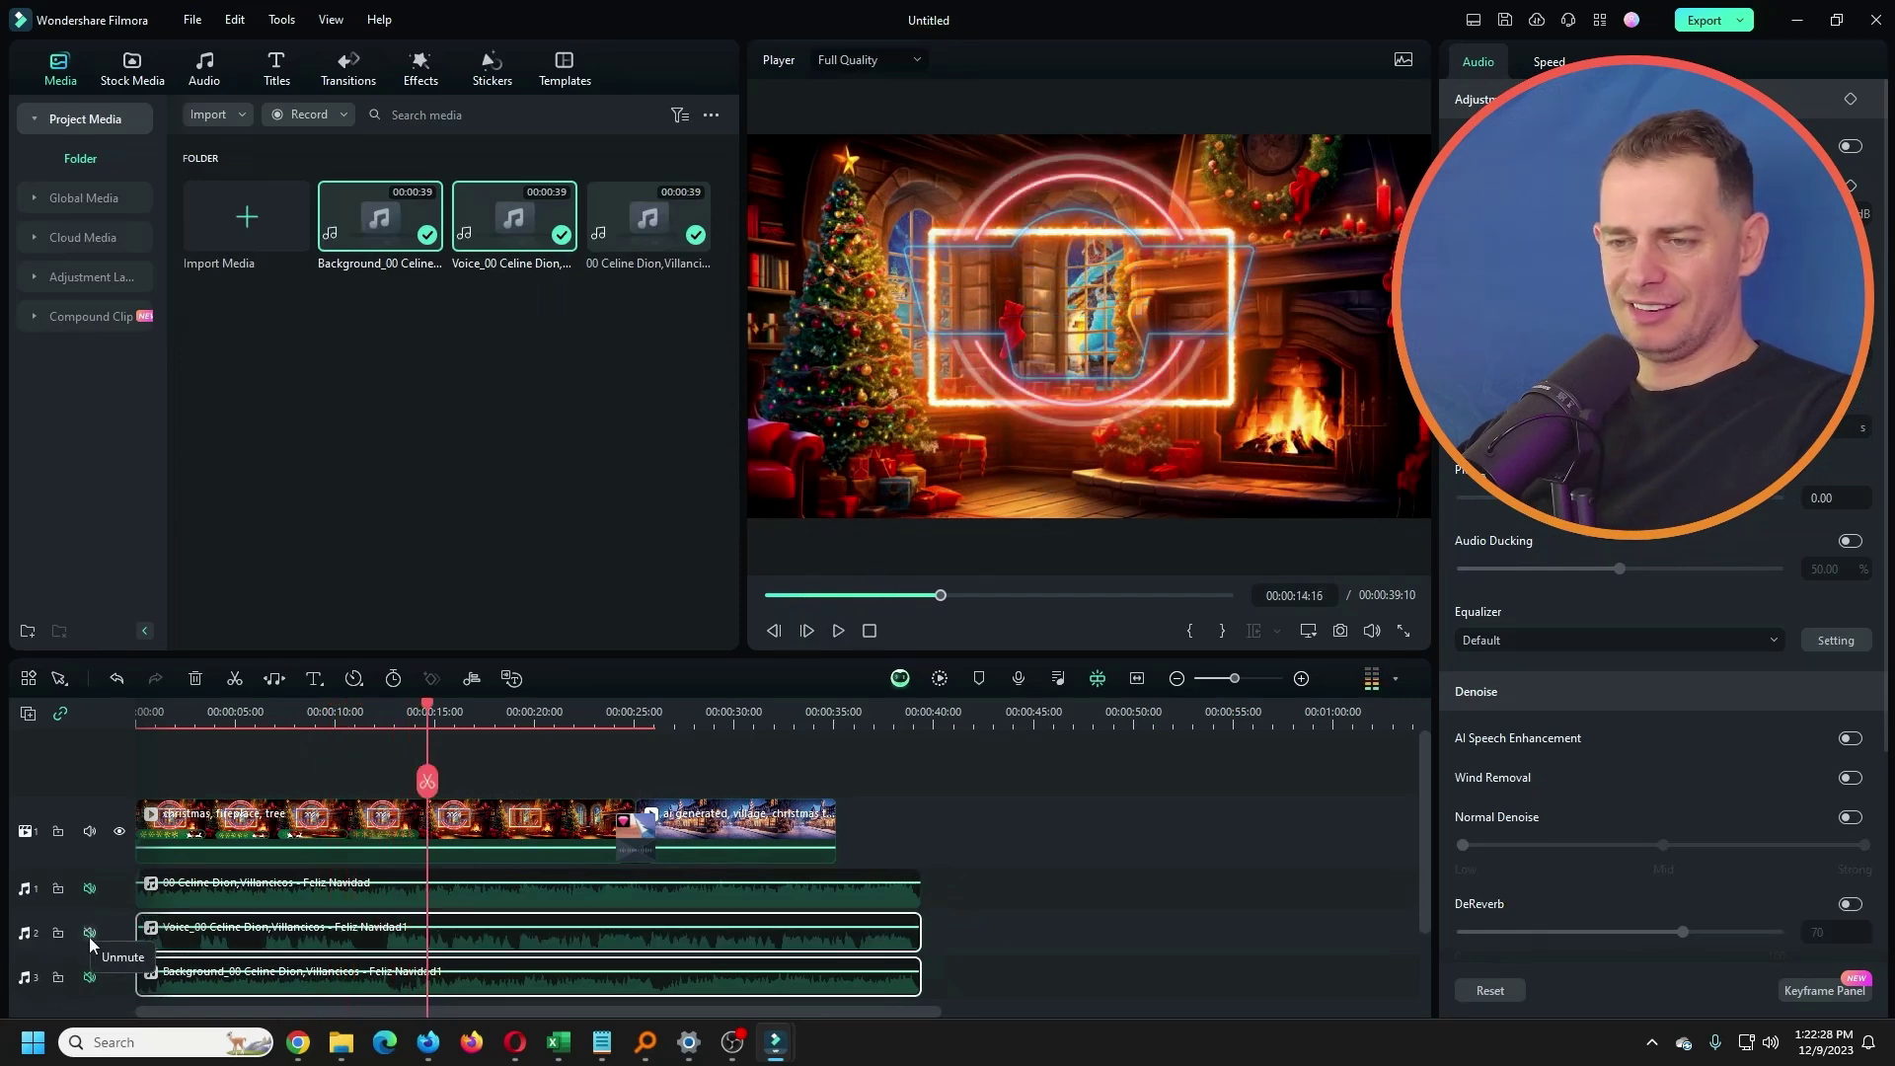
click(92, 979)
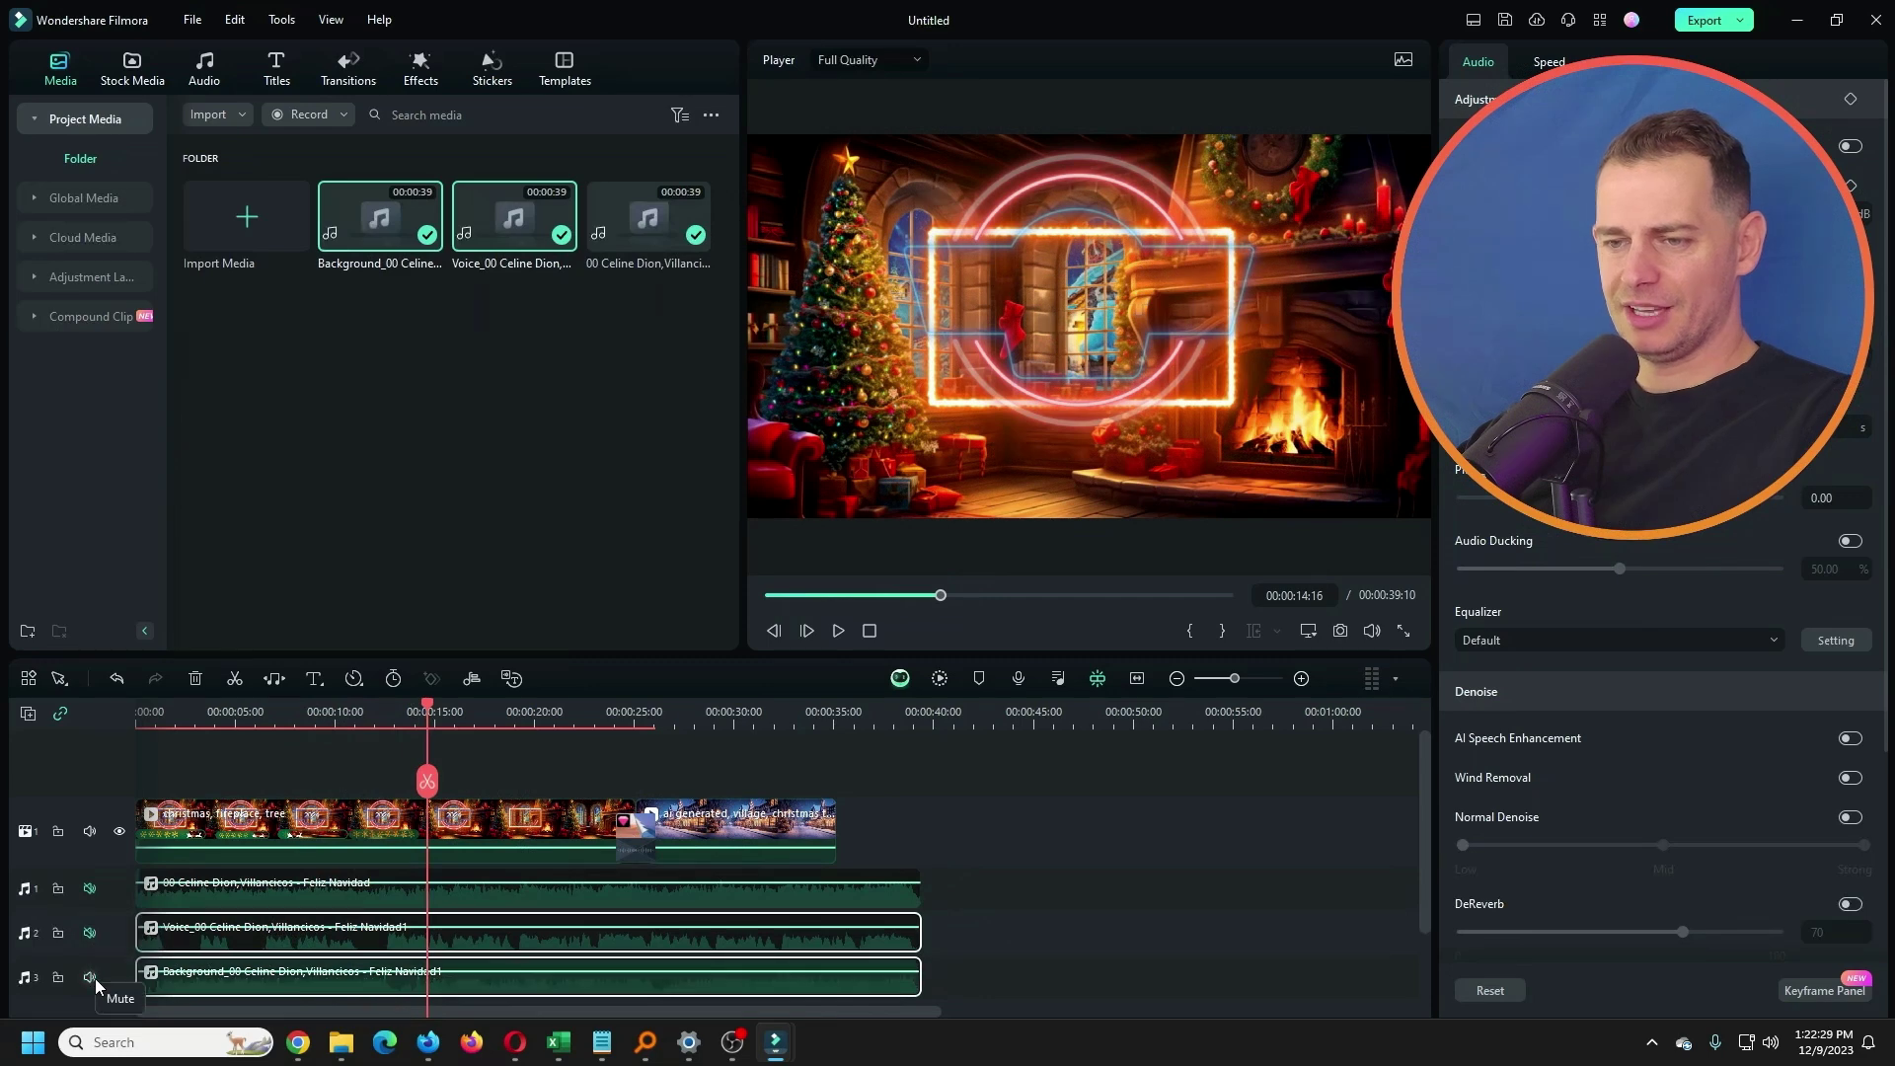
click(298, 716)
key(space)
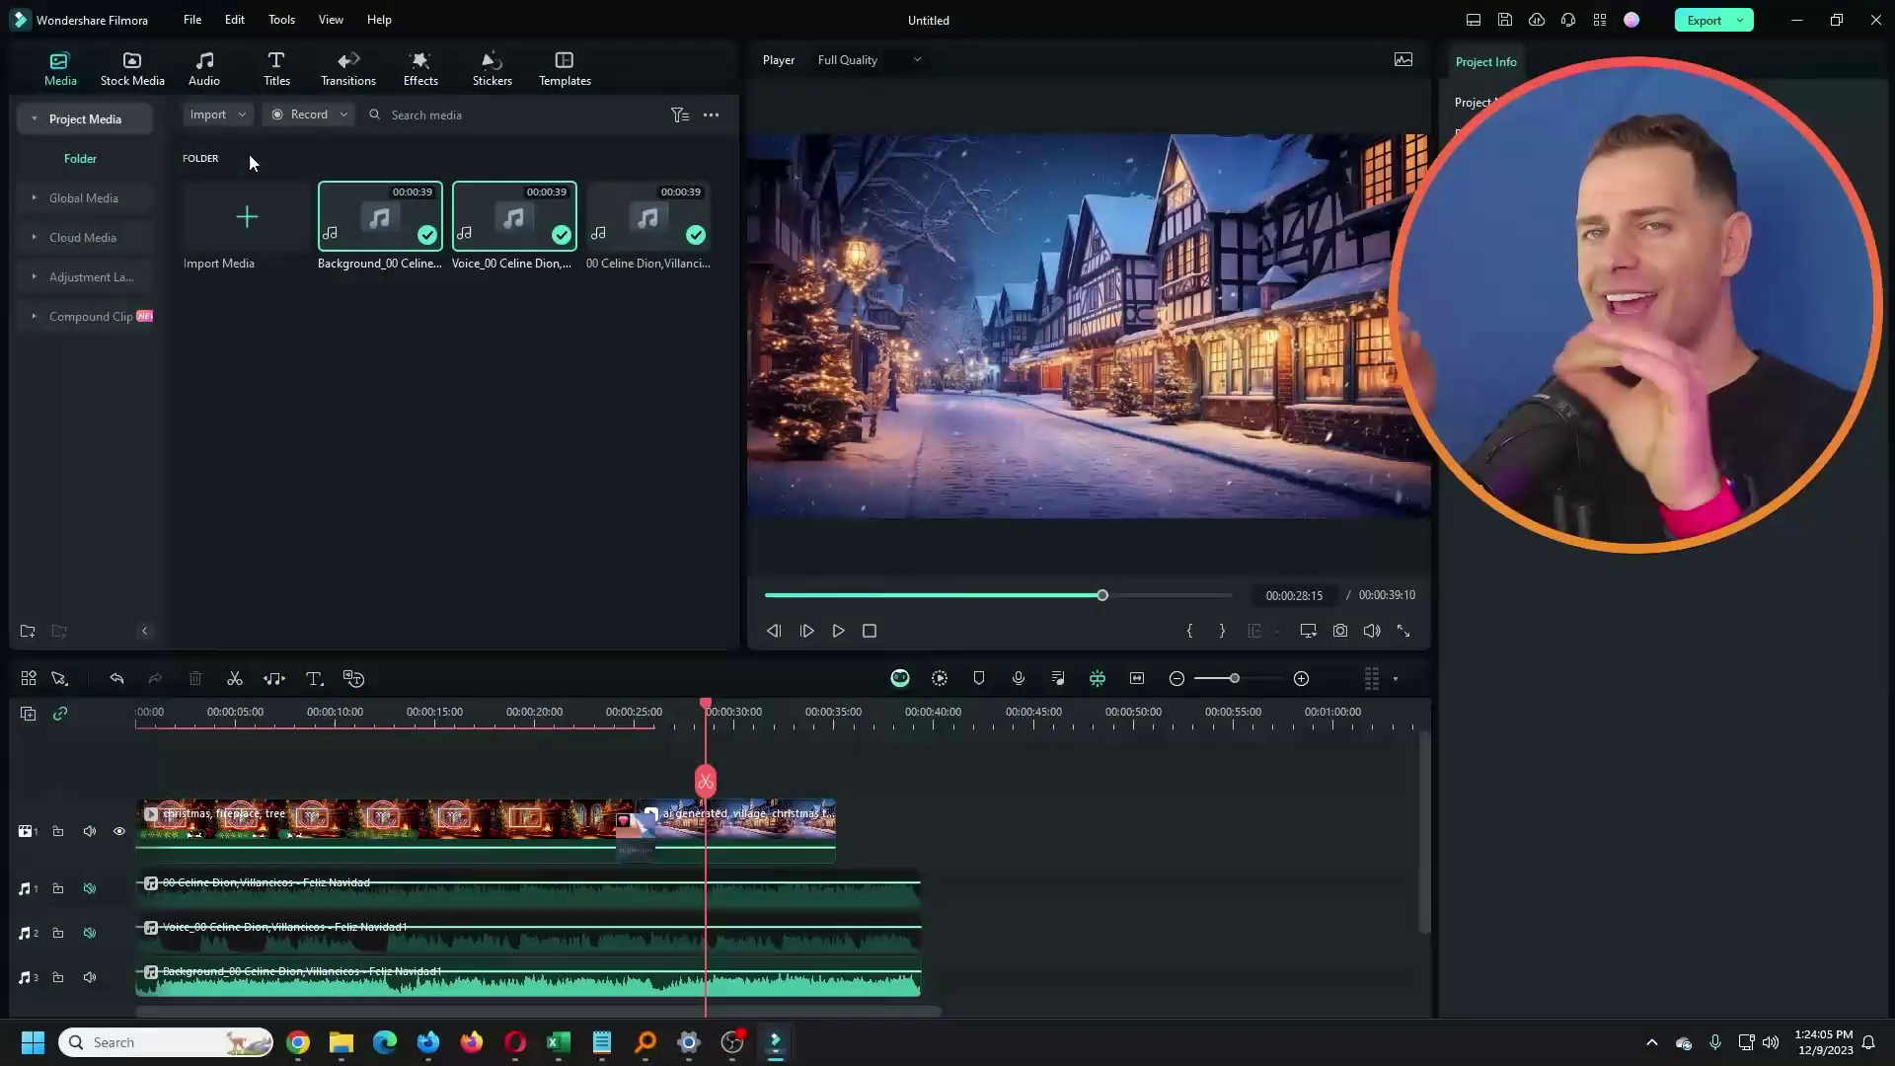
Step: Close the Christmas project via File and return to the startup window
click(194, 20)
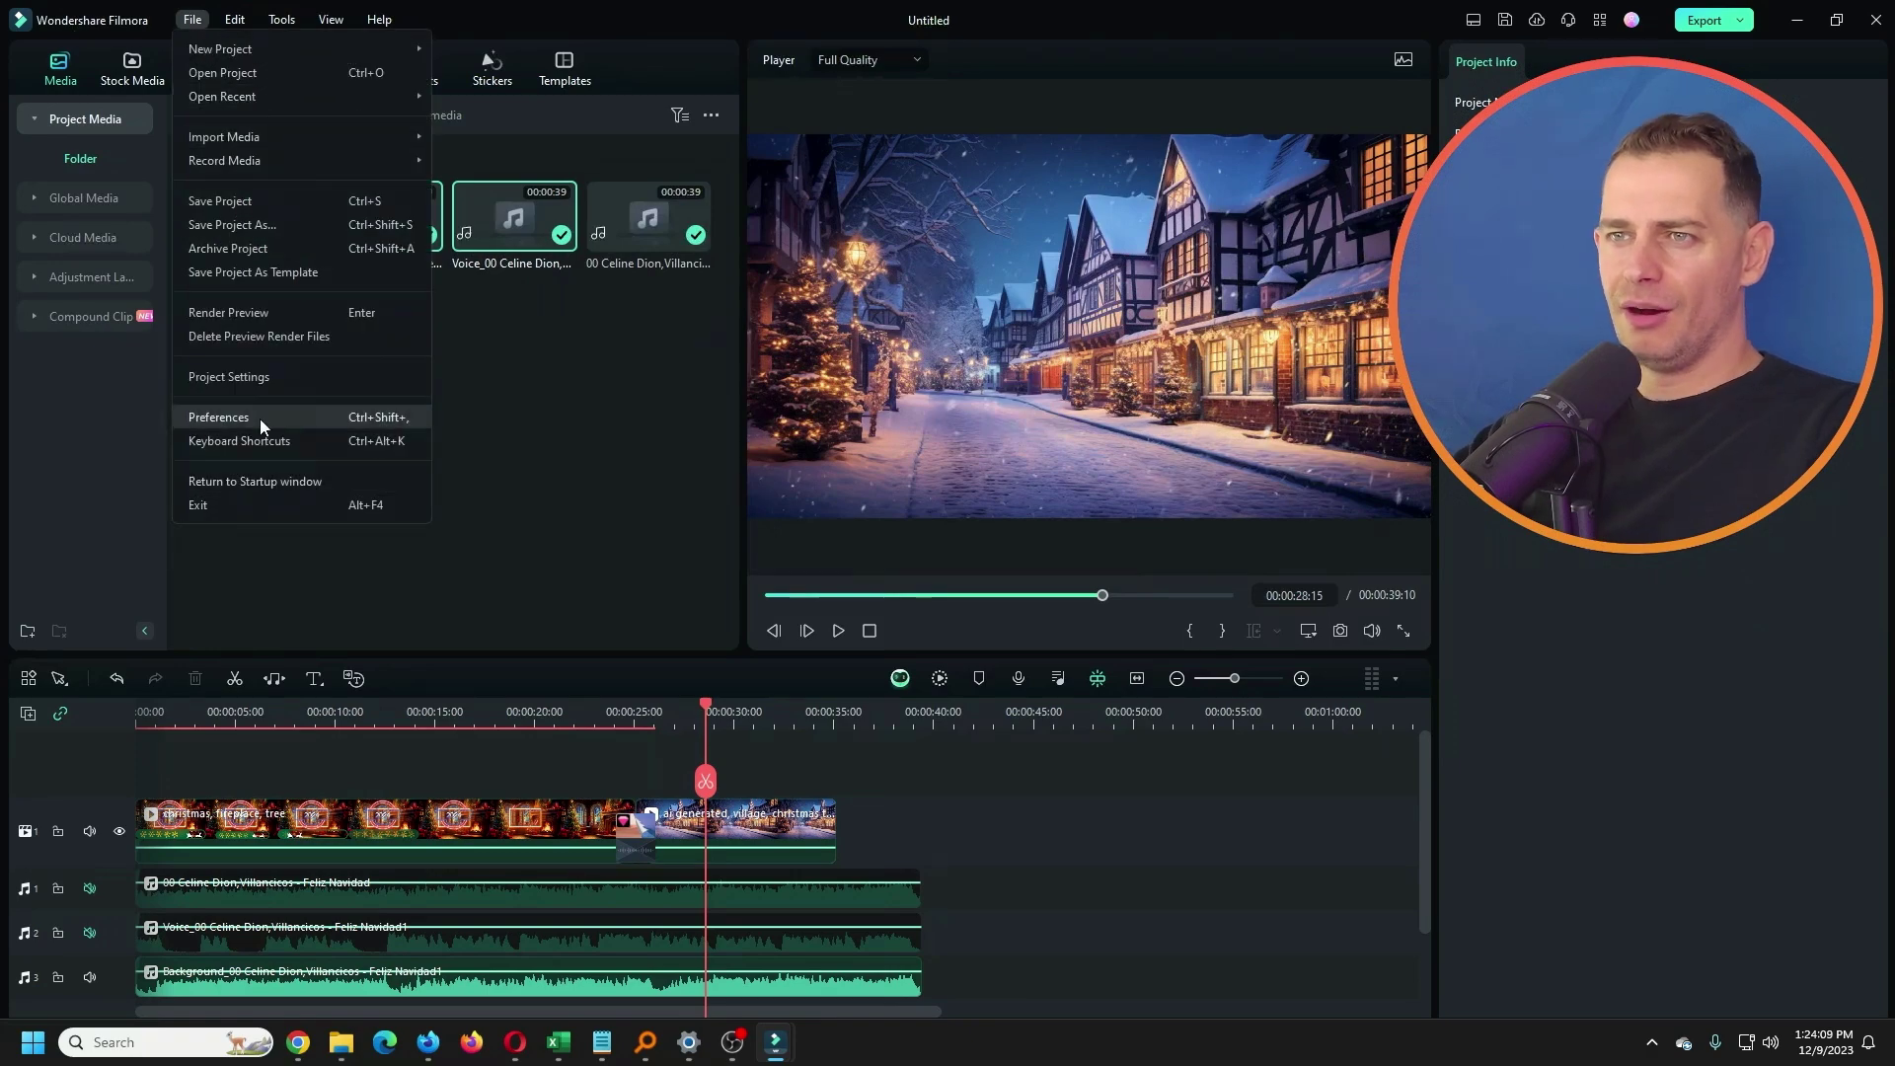
click(247, 481)
click(1114, 529)
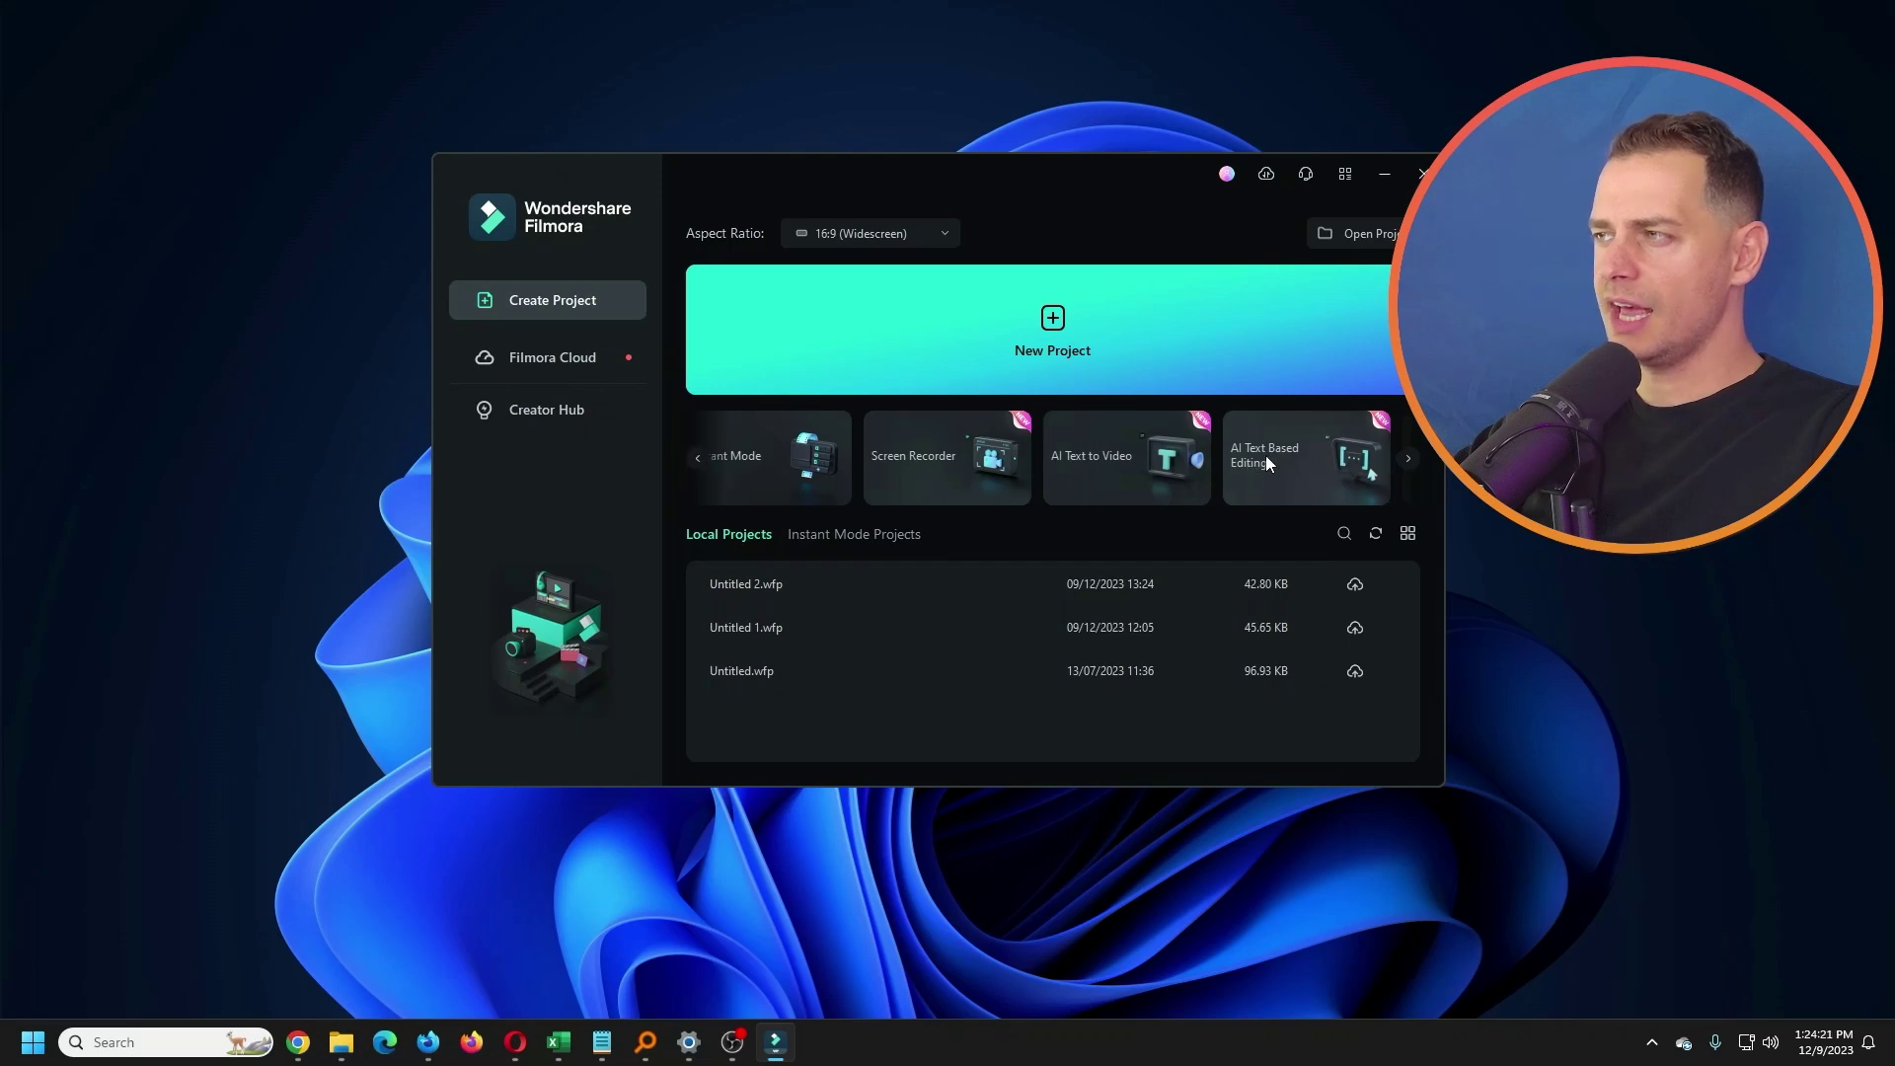
scroll(1262, 462, down, 3)
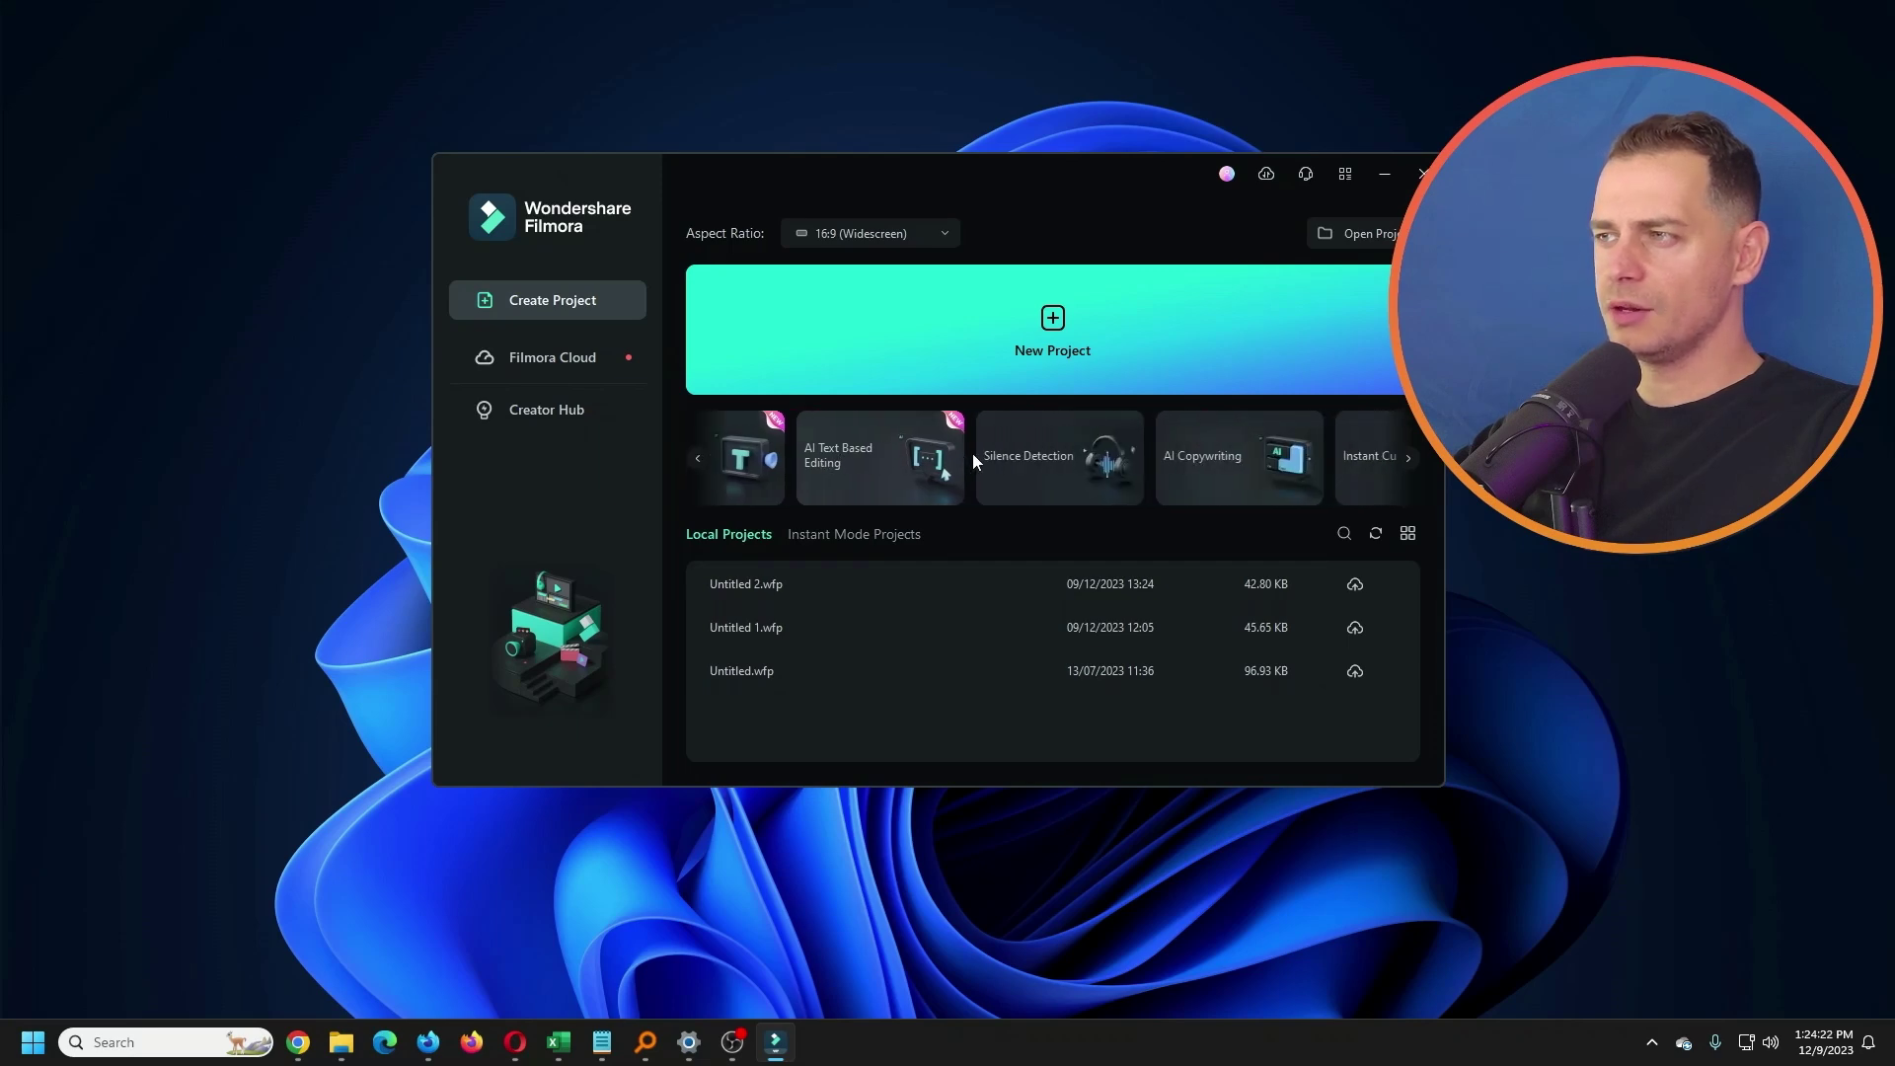
Step: Import a screen recording into AI Text Based Editing and transcribe it in English
click(854, 451)
click(1078, 430)
click(1213, 797)
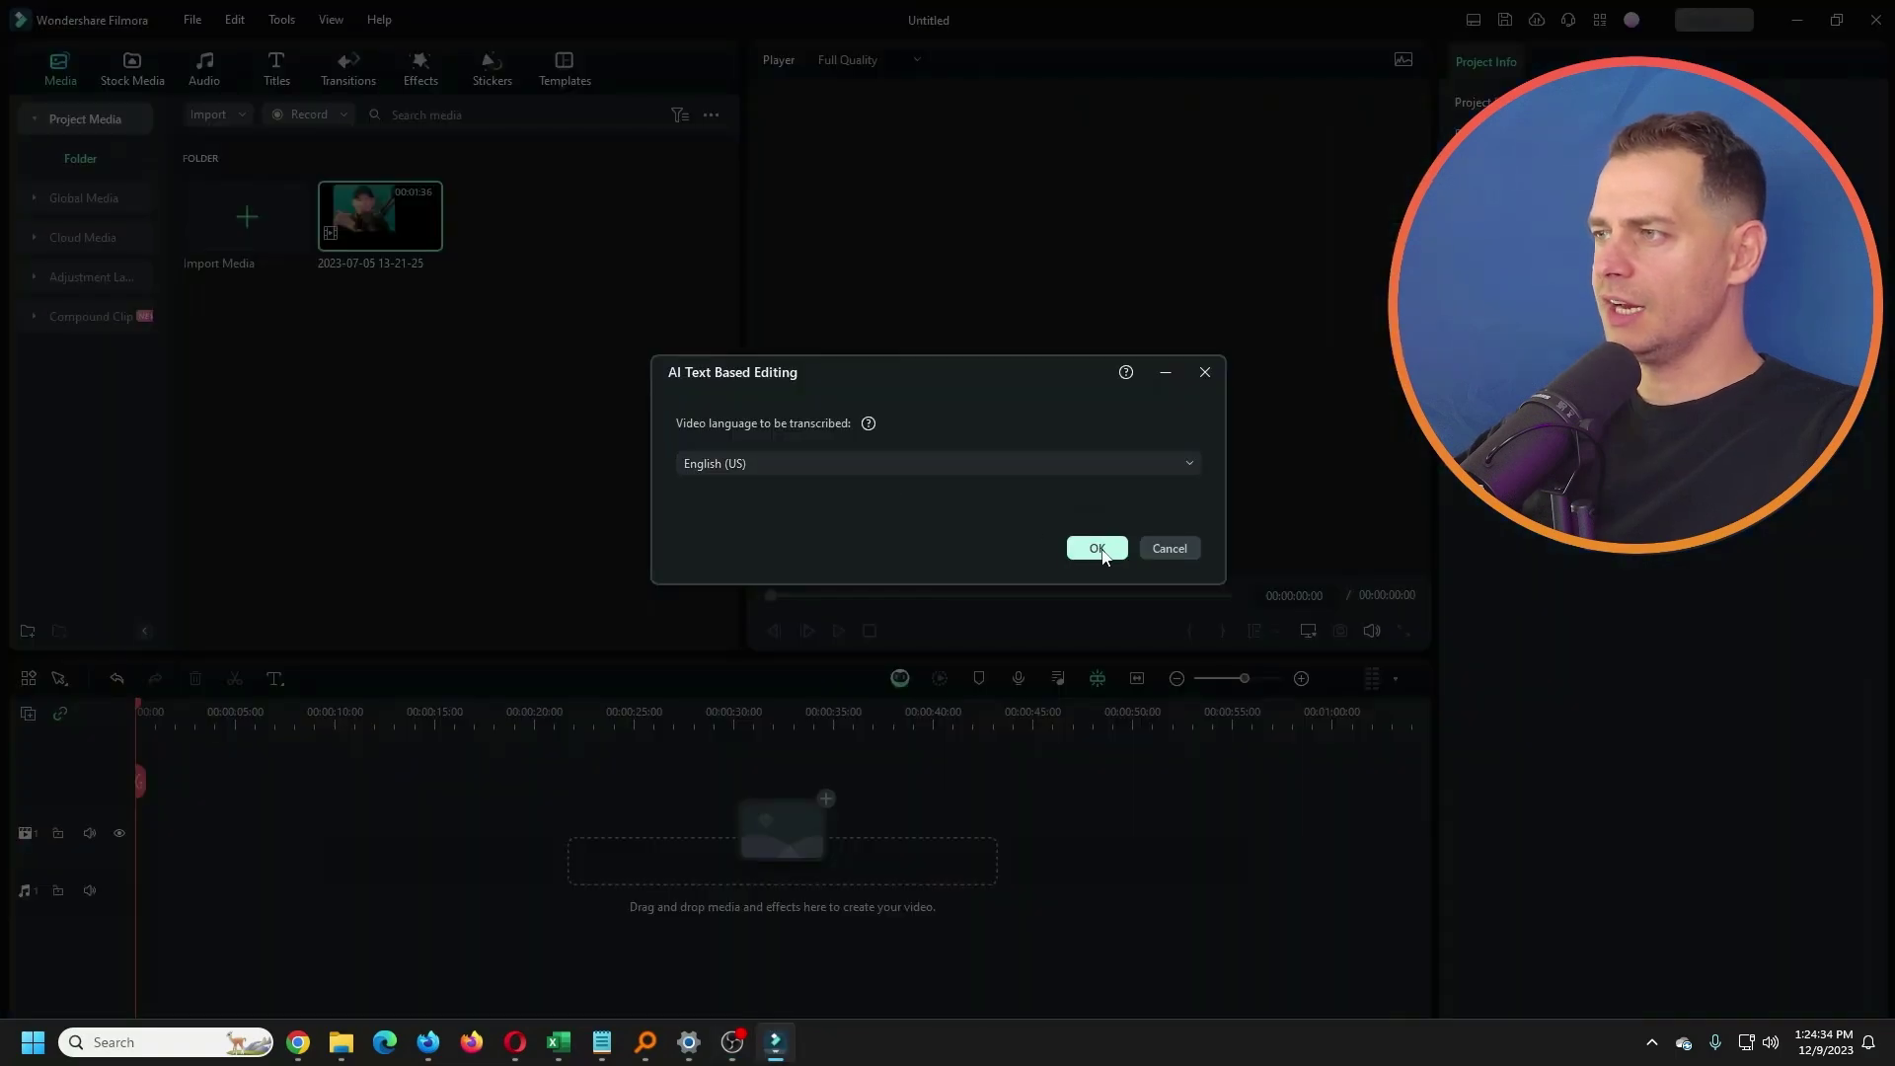
click(1102, 552)
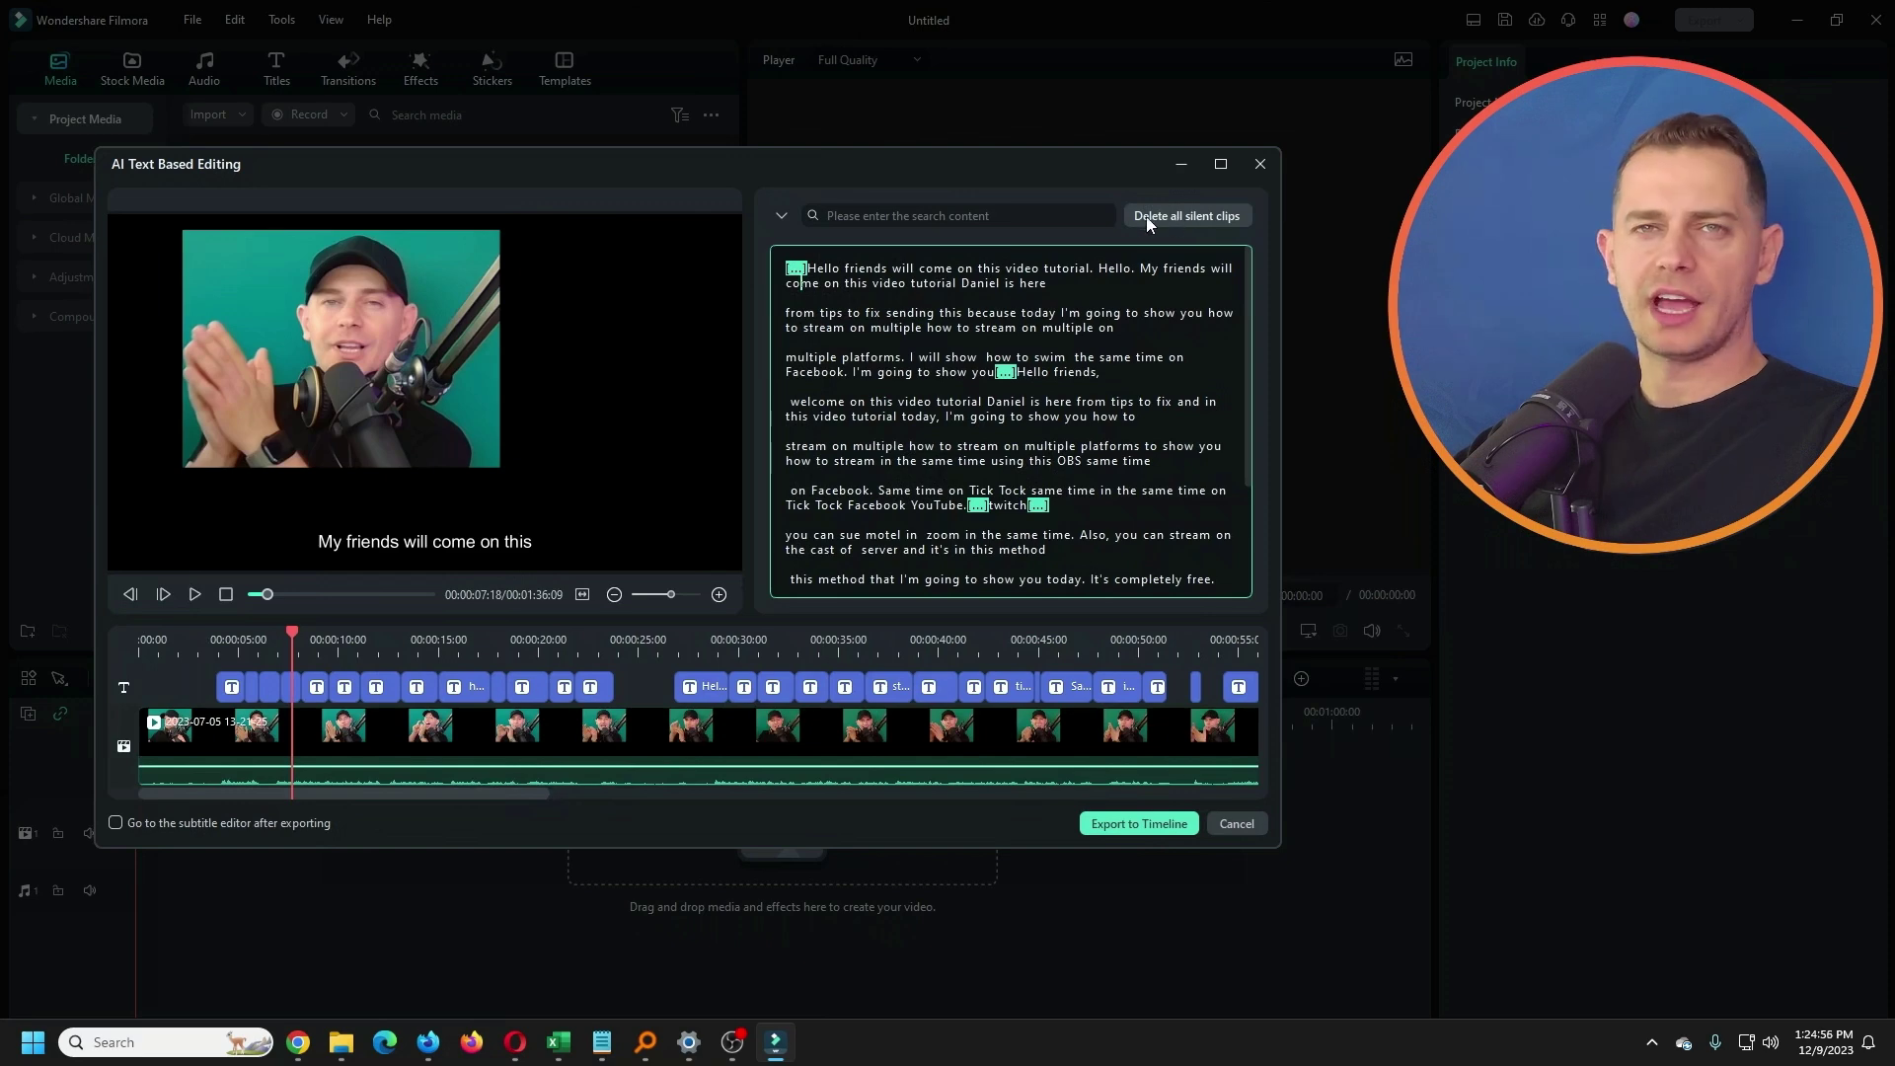
Step: Delete all silent clips from the recording and review the result
click(1149, 216)
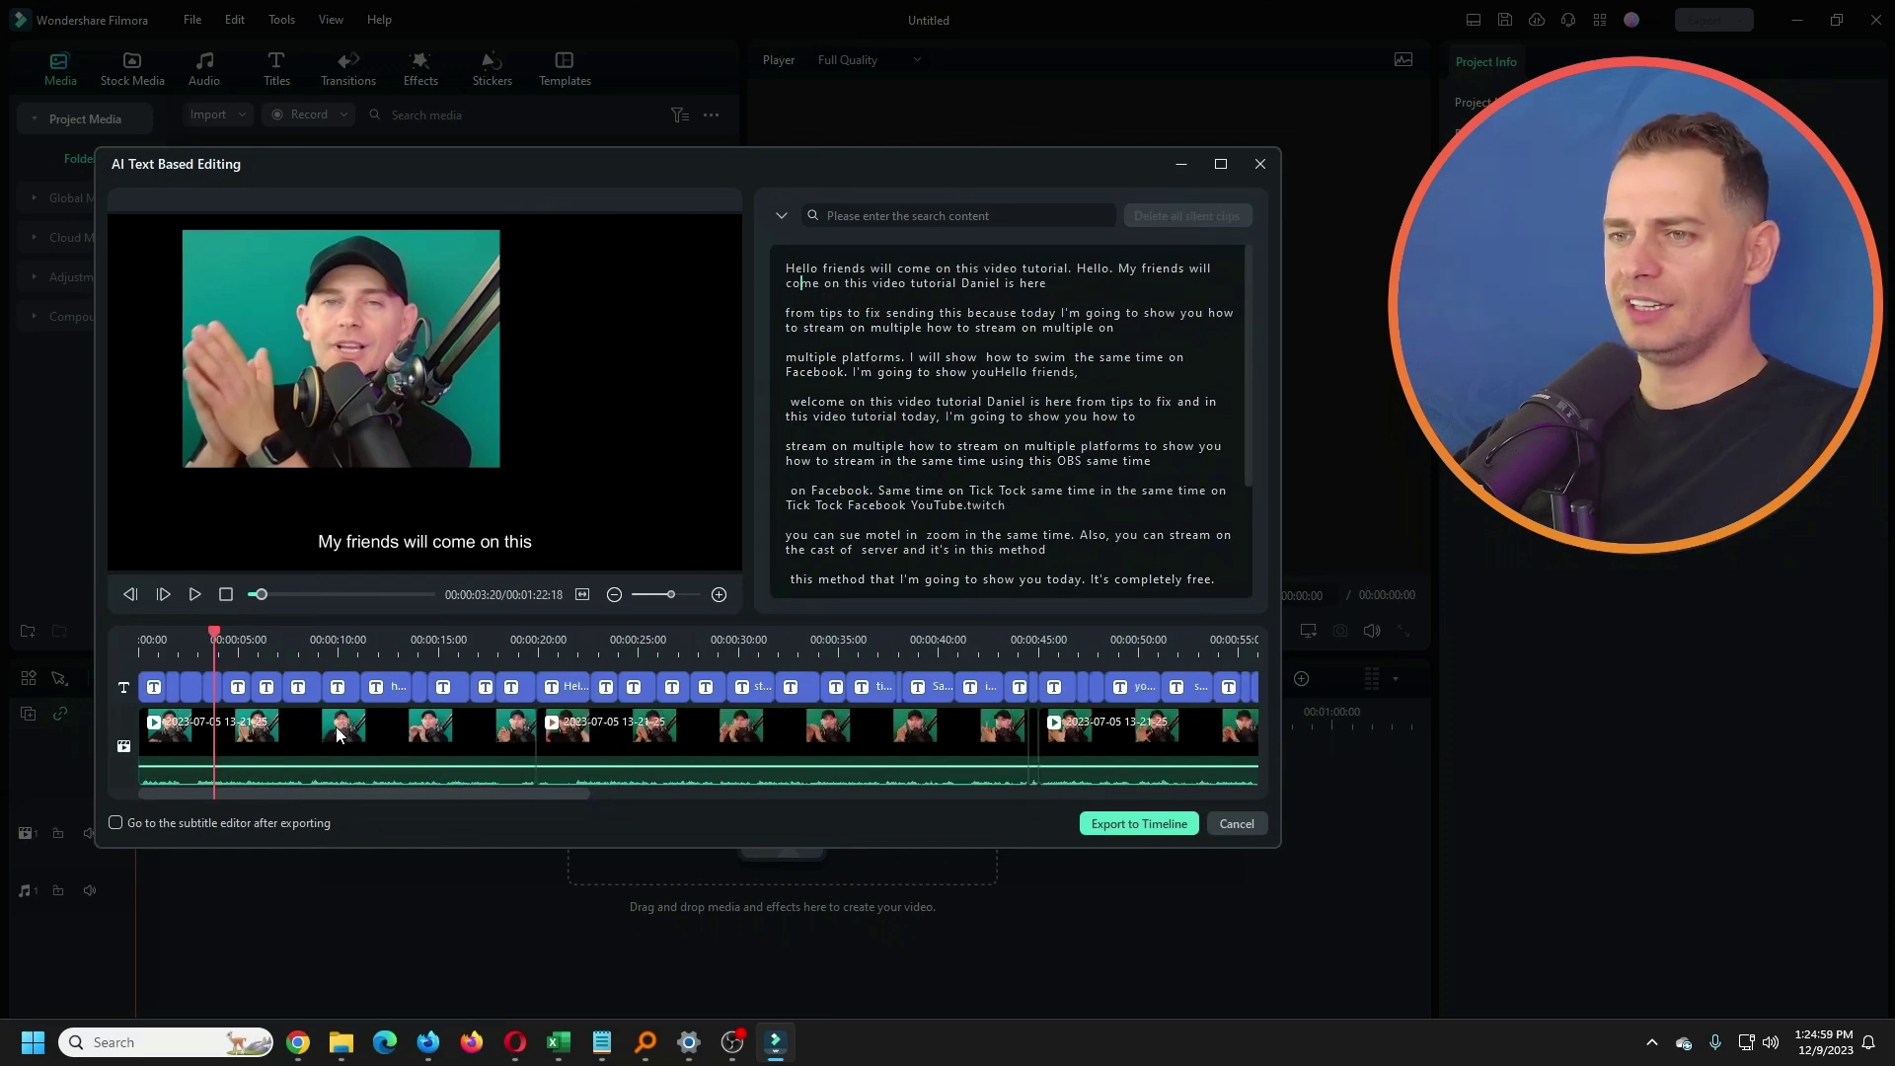
key(space)
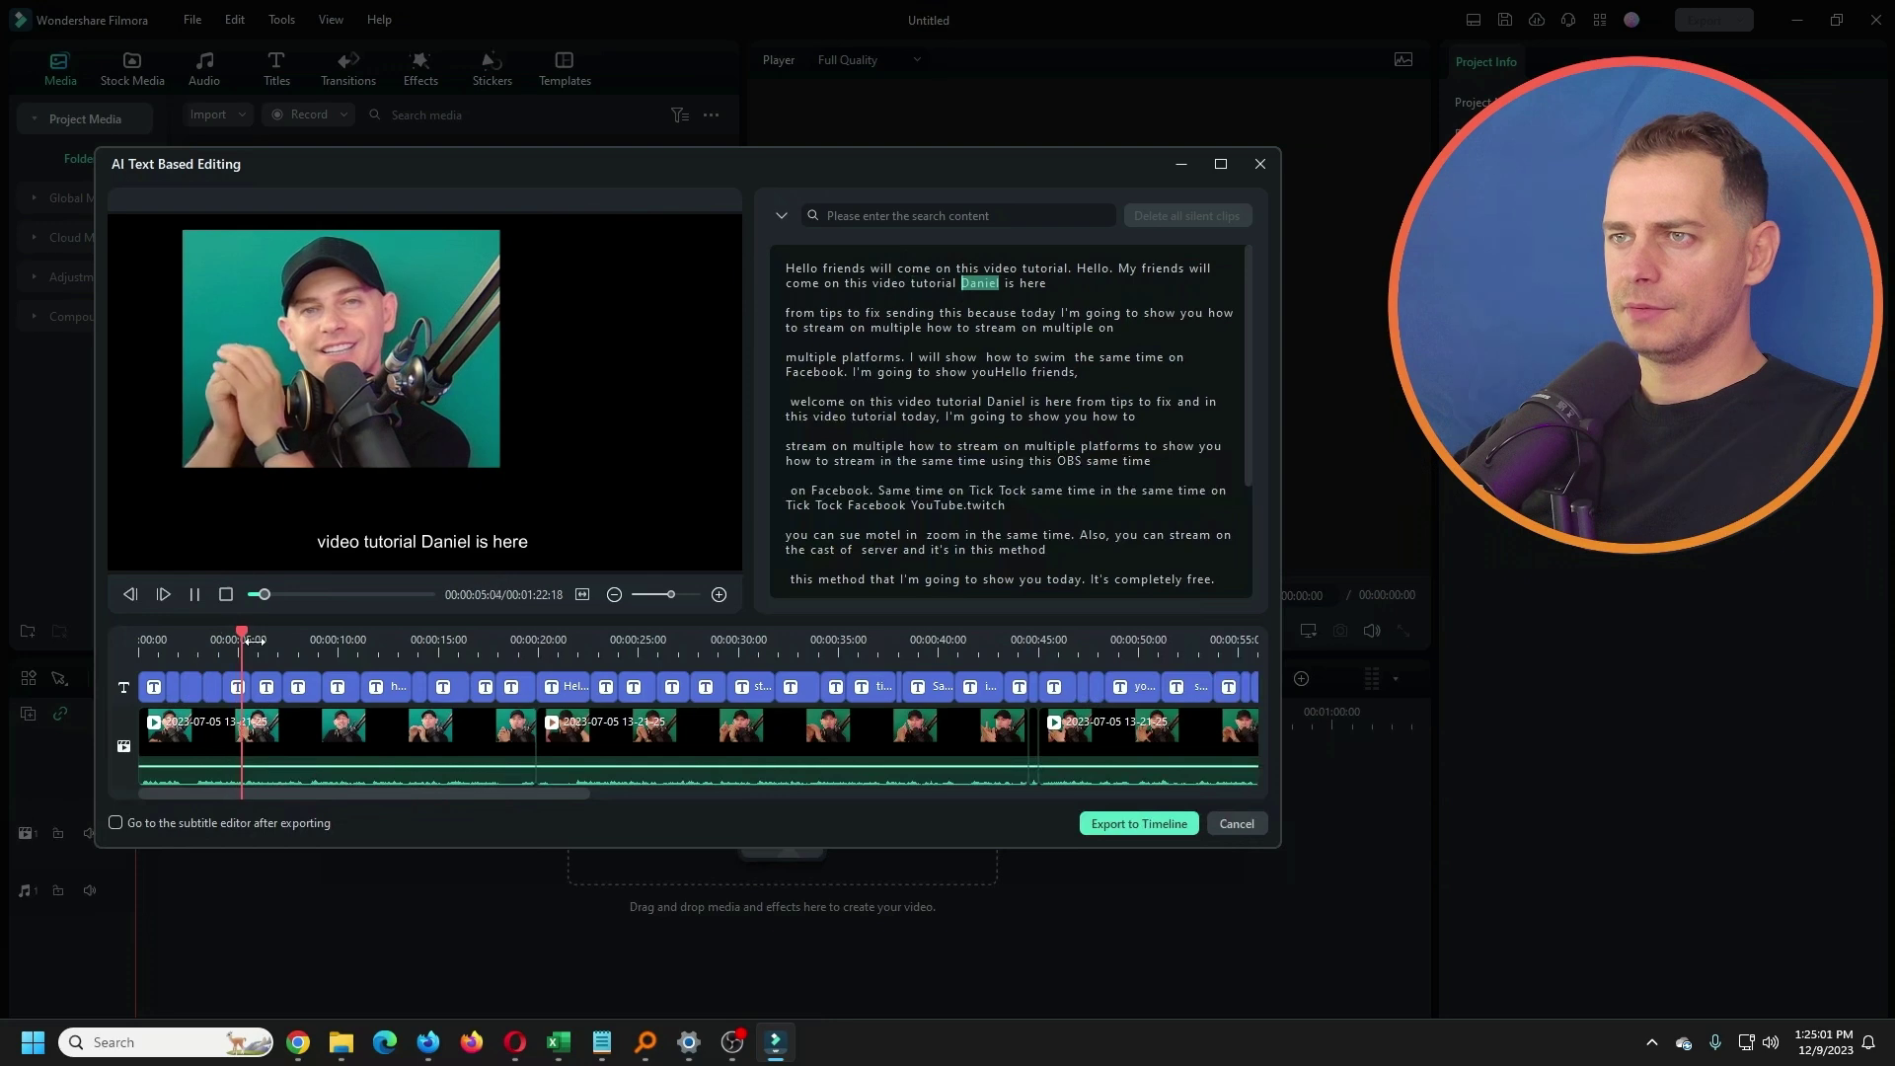
key(space)
click(400, 642)
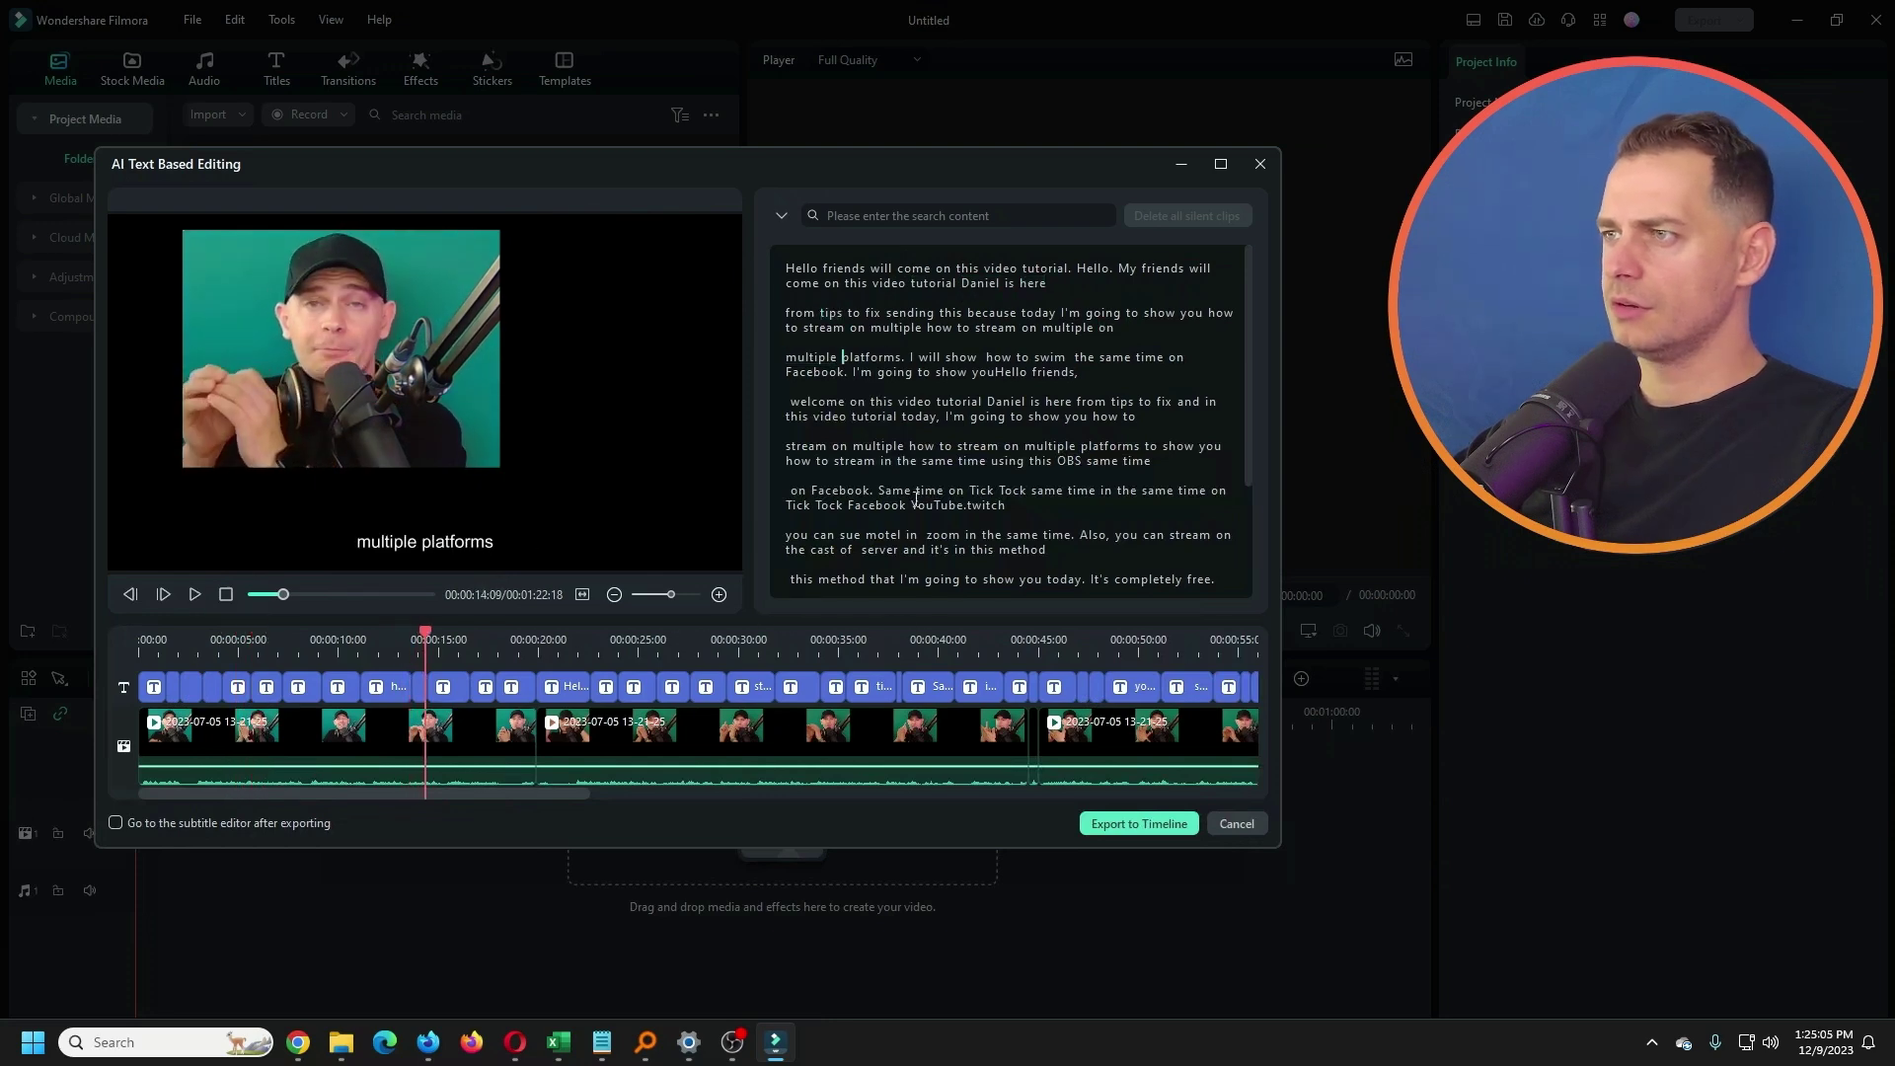
Step: Delete the multiple-platforms, welcome, and Facebook passages from the transcript
drag(786, 357, 1119, 374)
key(Delete)
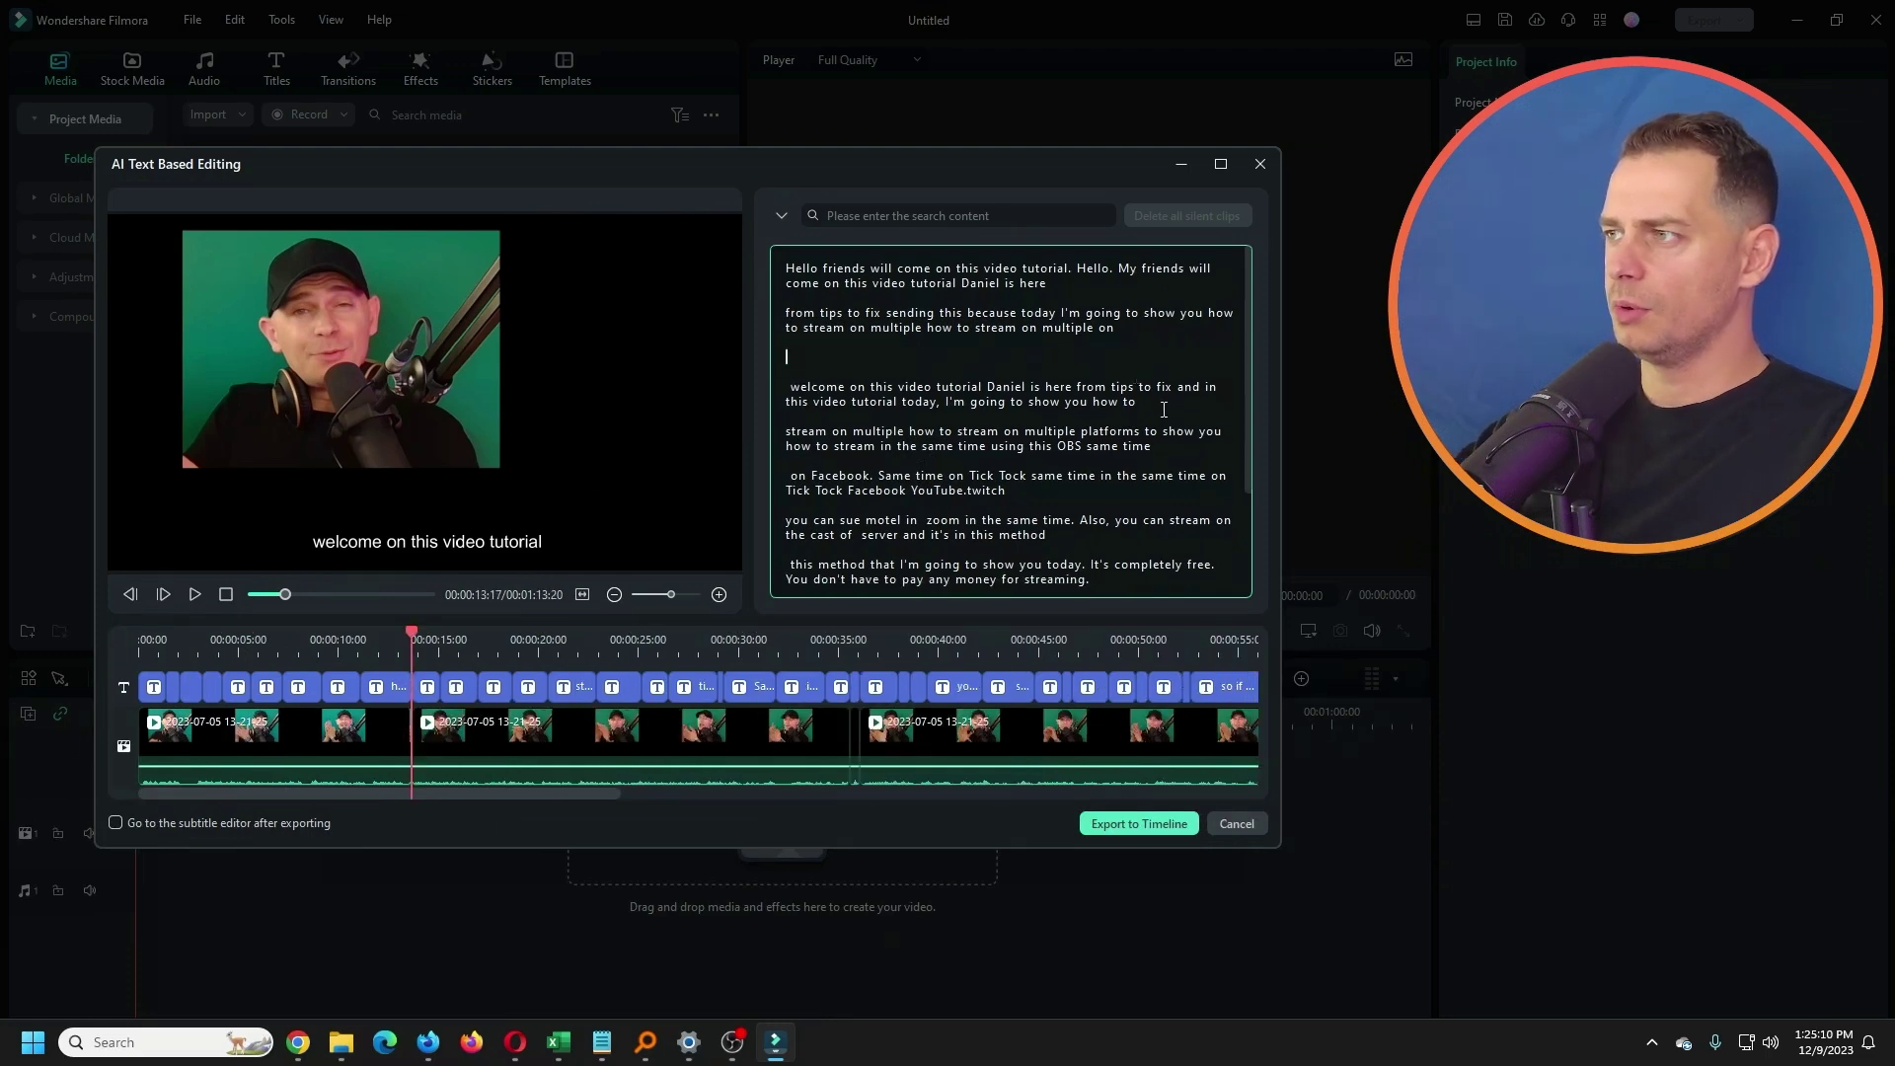
mouse_move(1163, 409)
mouse_down()
mouse_move(828, 347)
mouse_move(1032, 442)
mouse_up()
key(Delete)
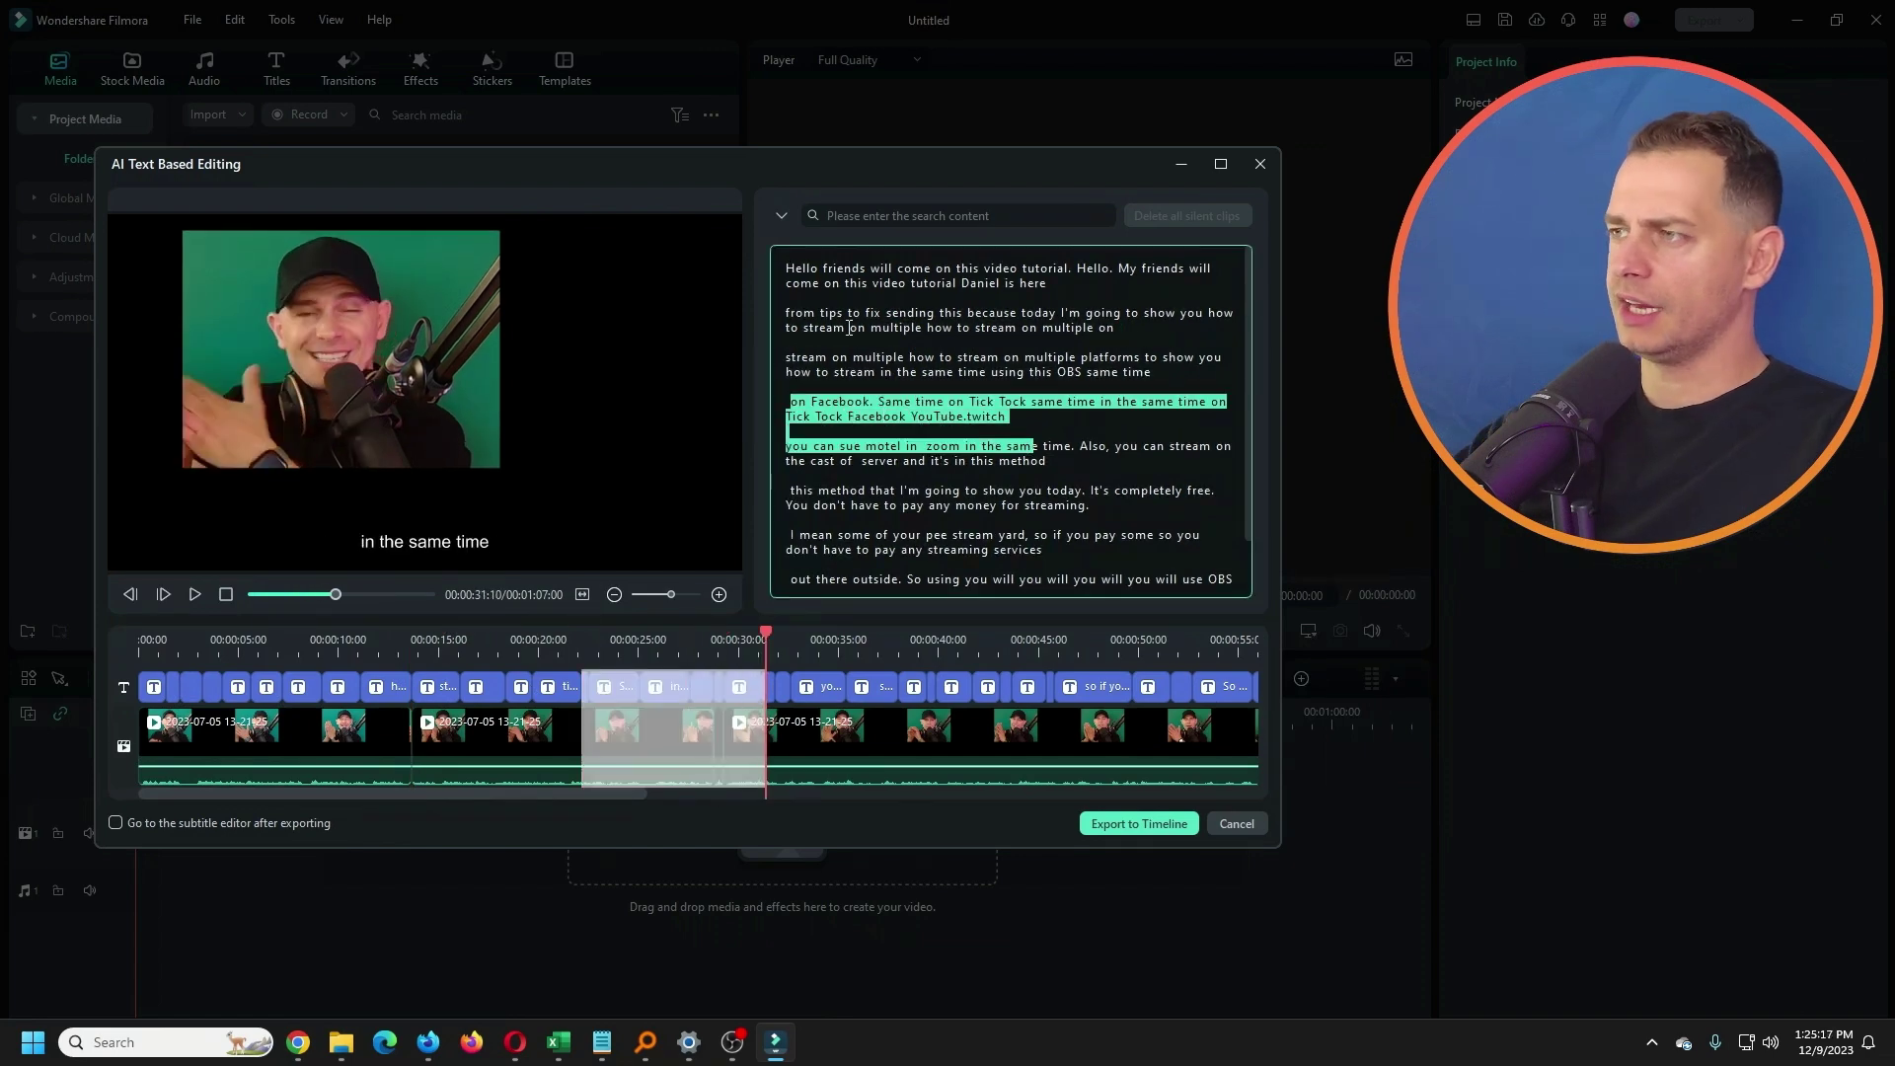
key(Delete)
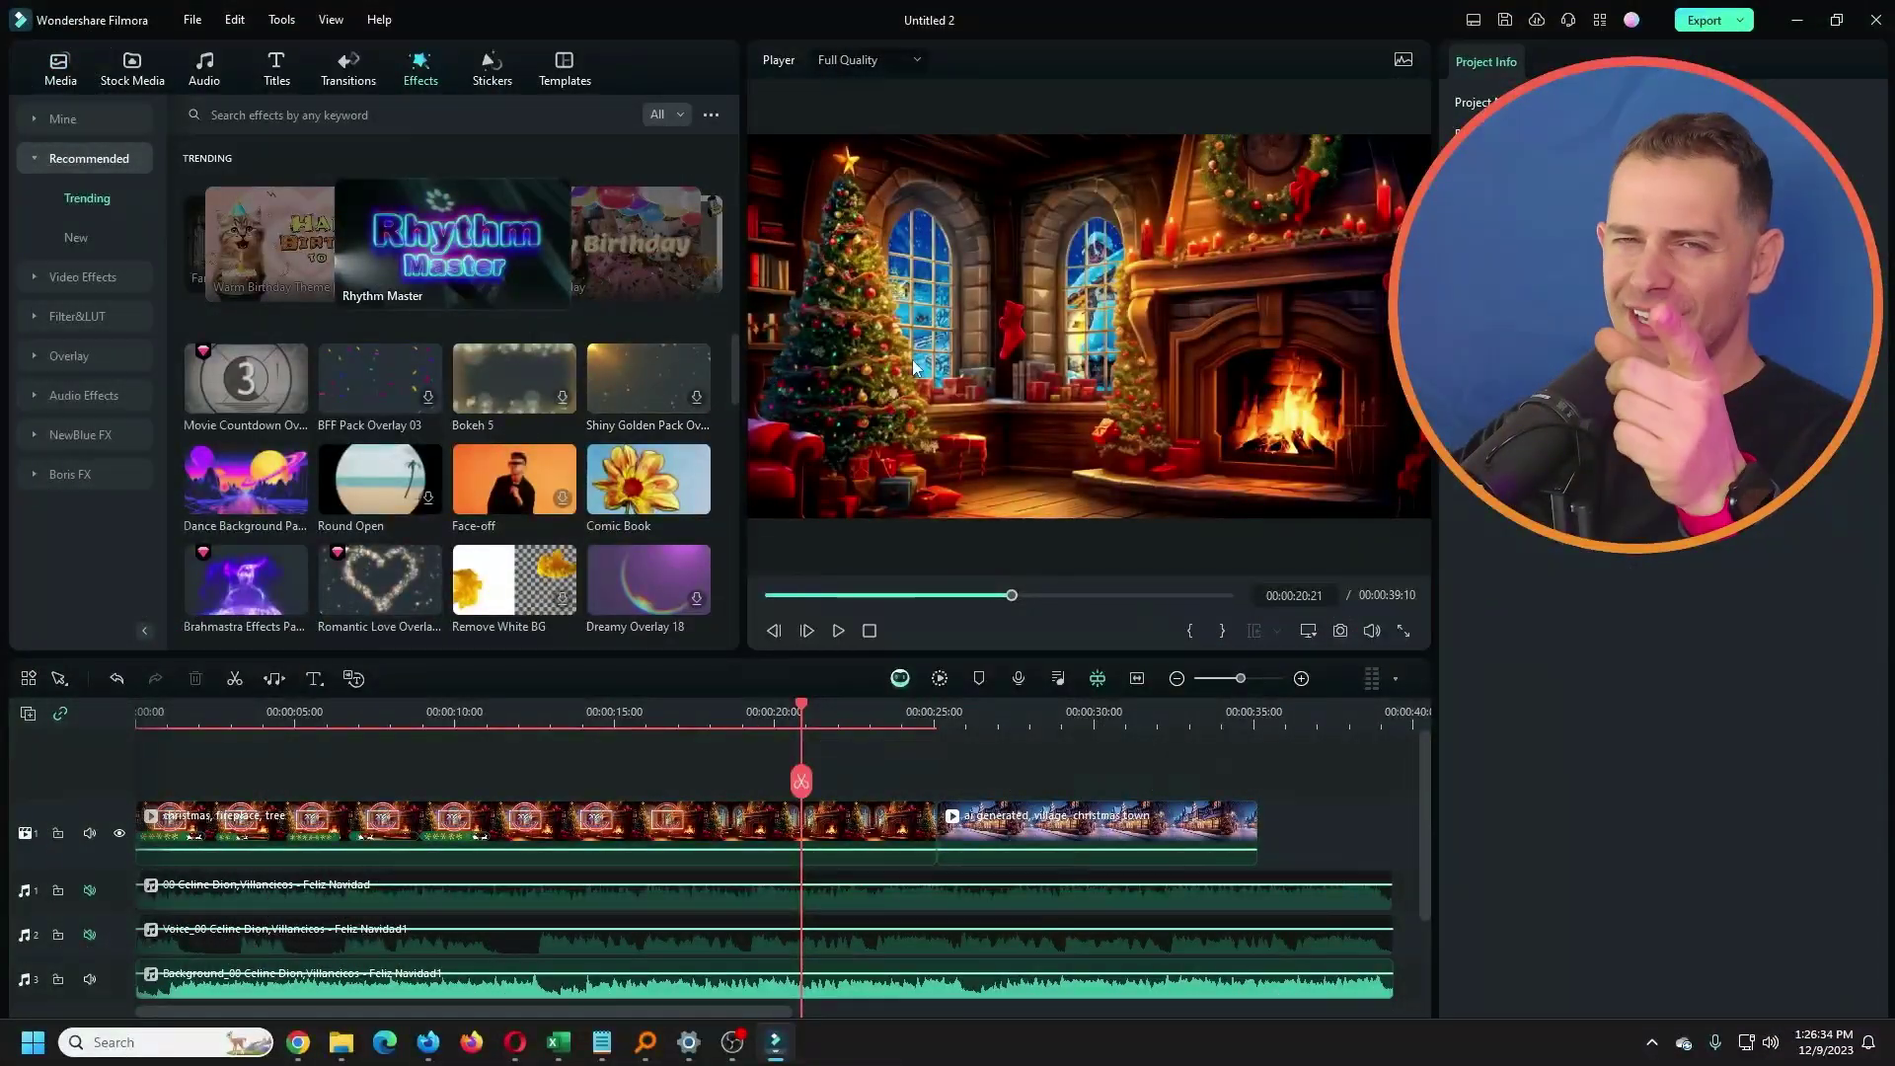
Step: Set the snowy street frame from the video as the custom export thumbnail and open it for editing
click(1705, 19)
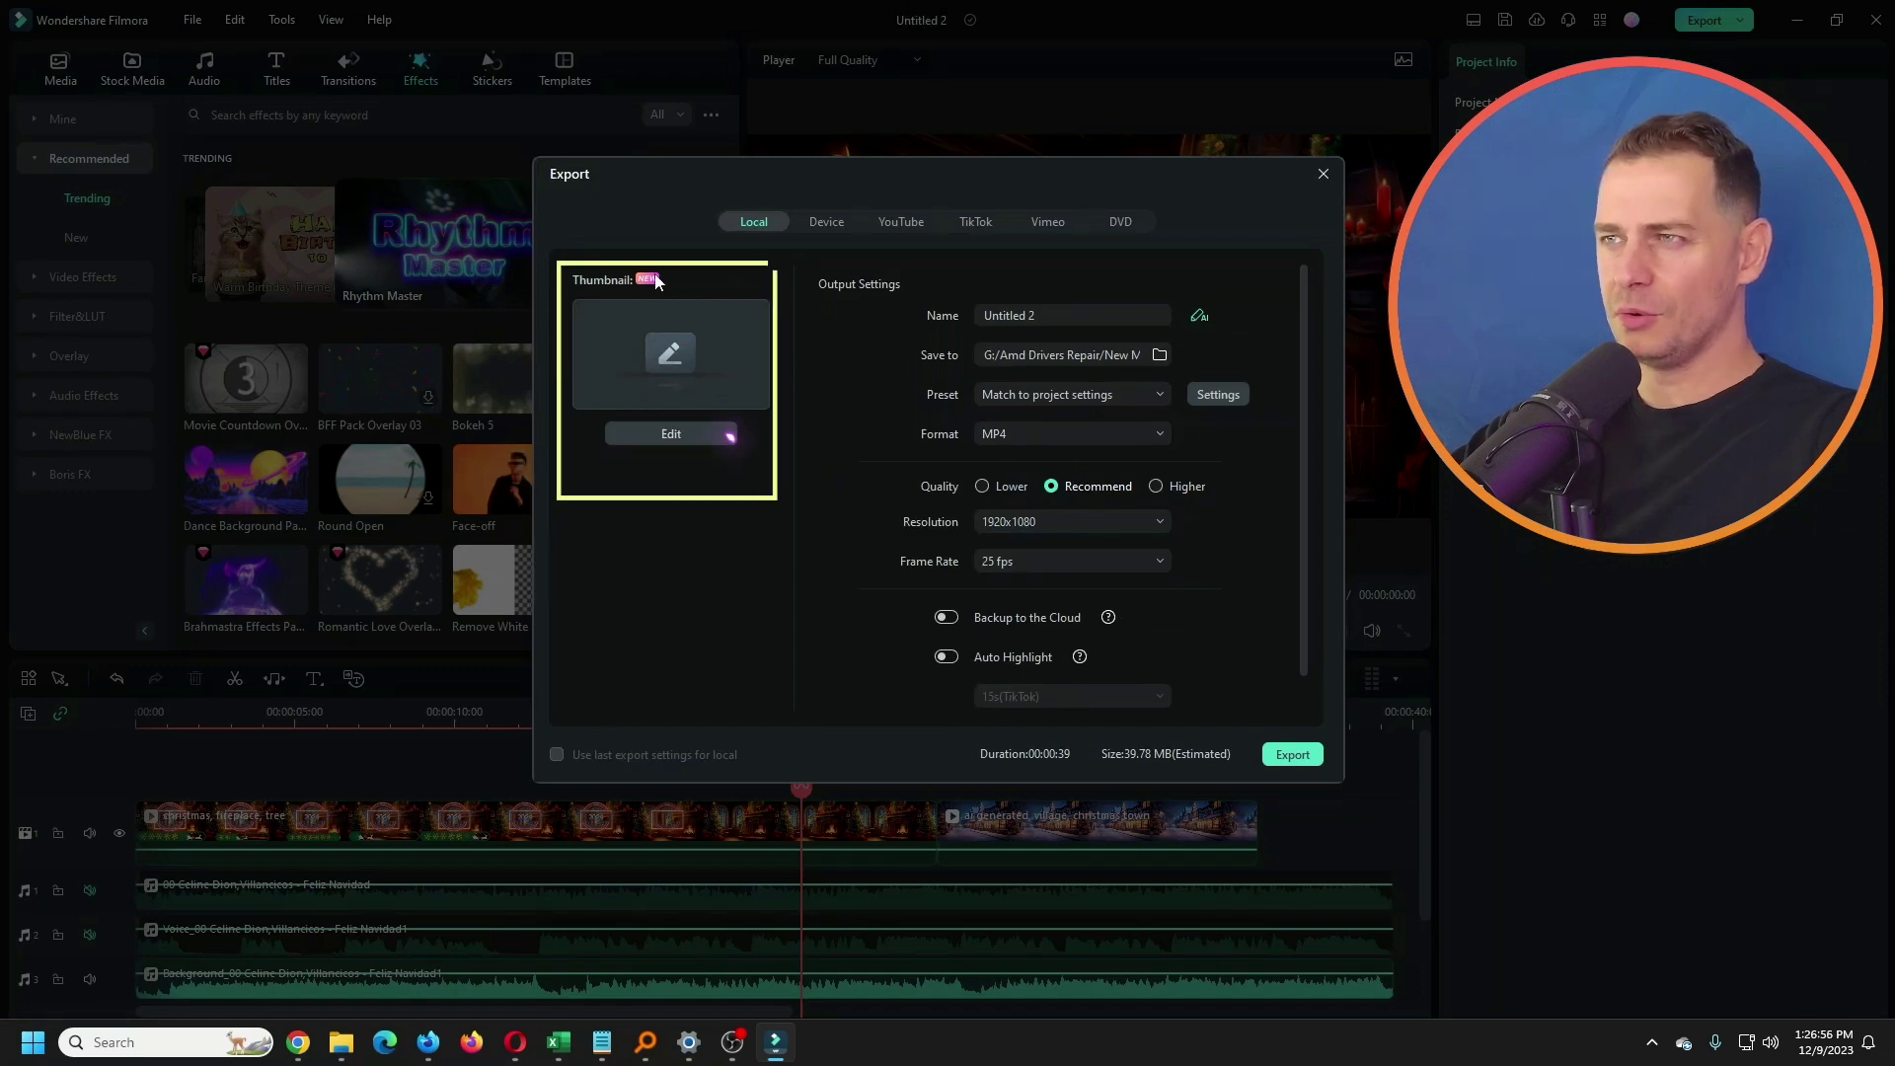
click(669, 436)
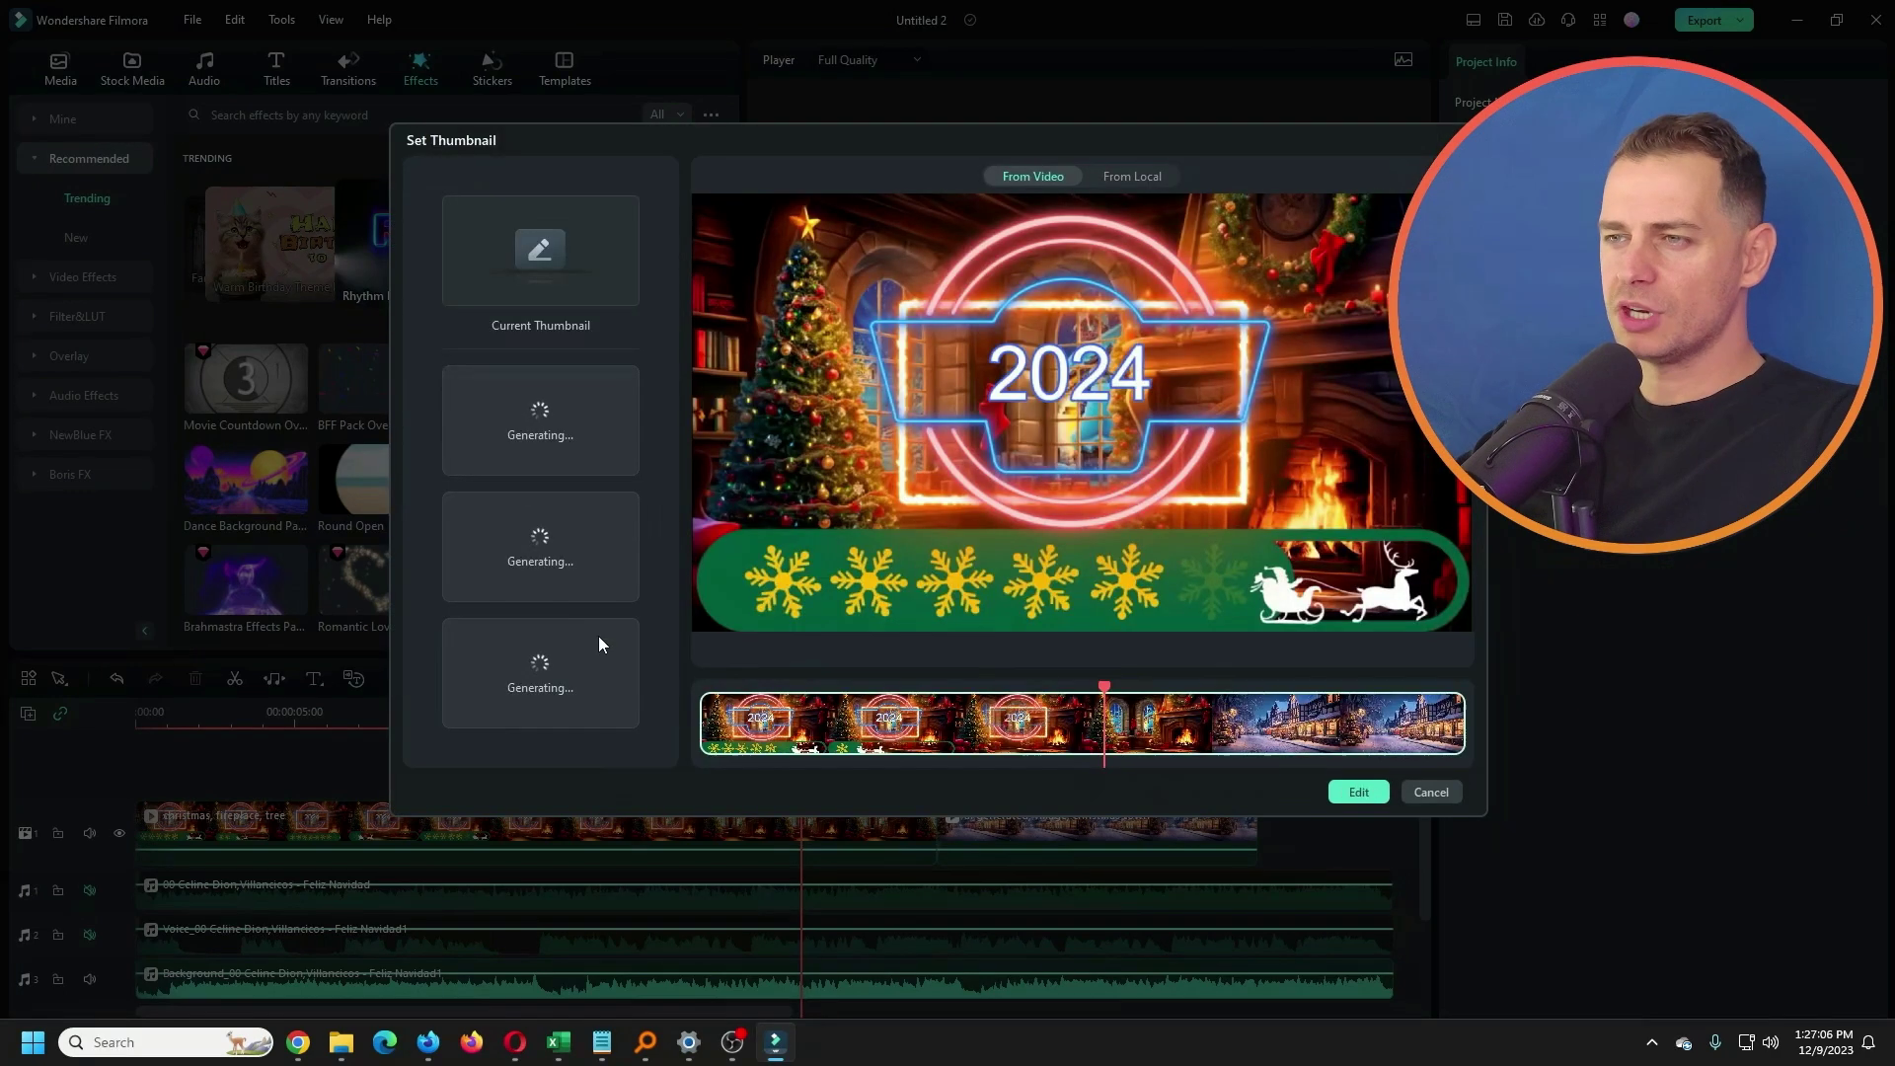
click(1230, 733)
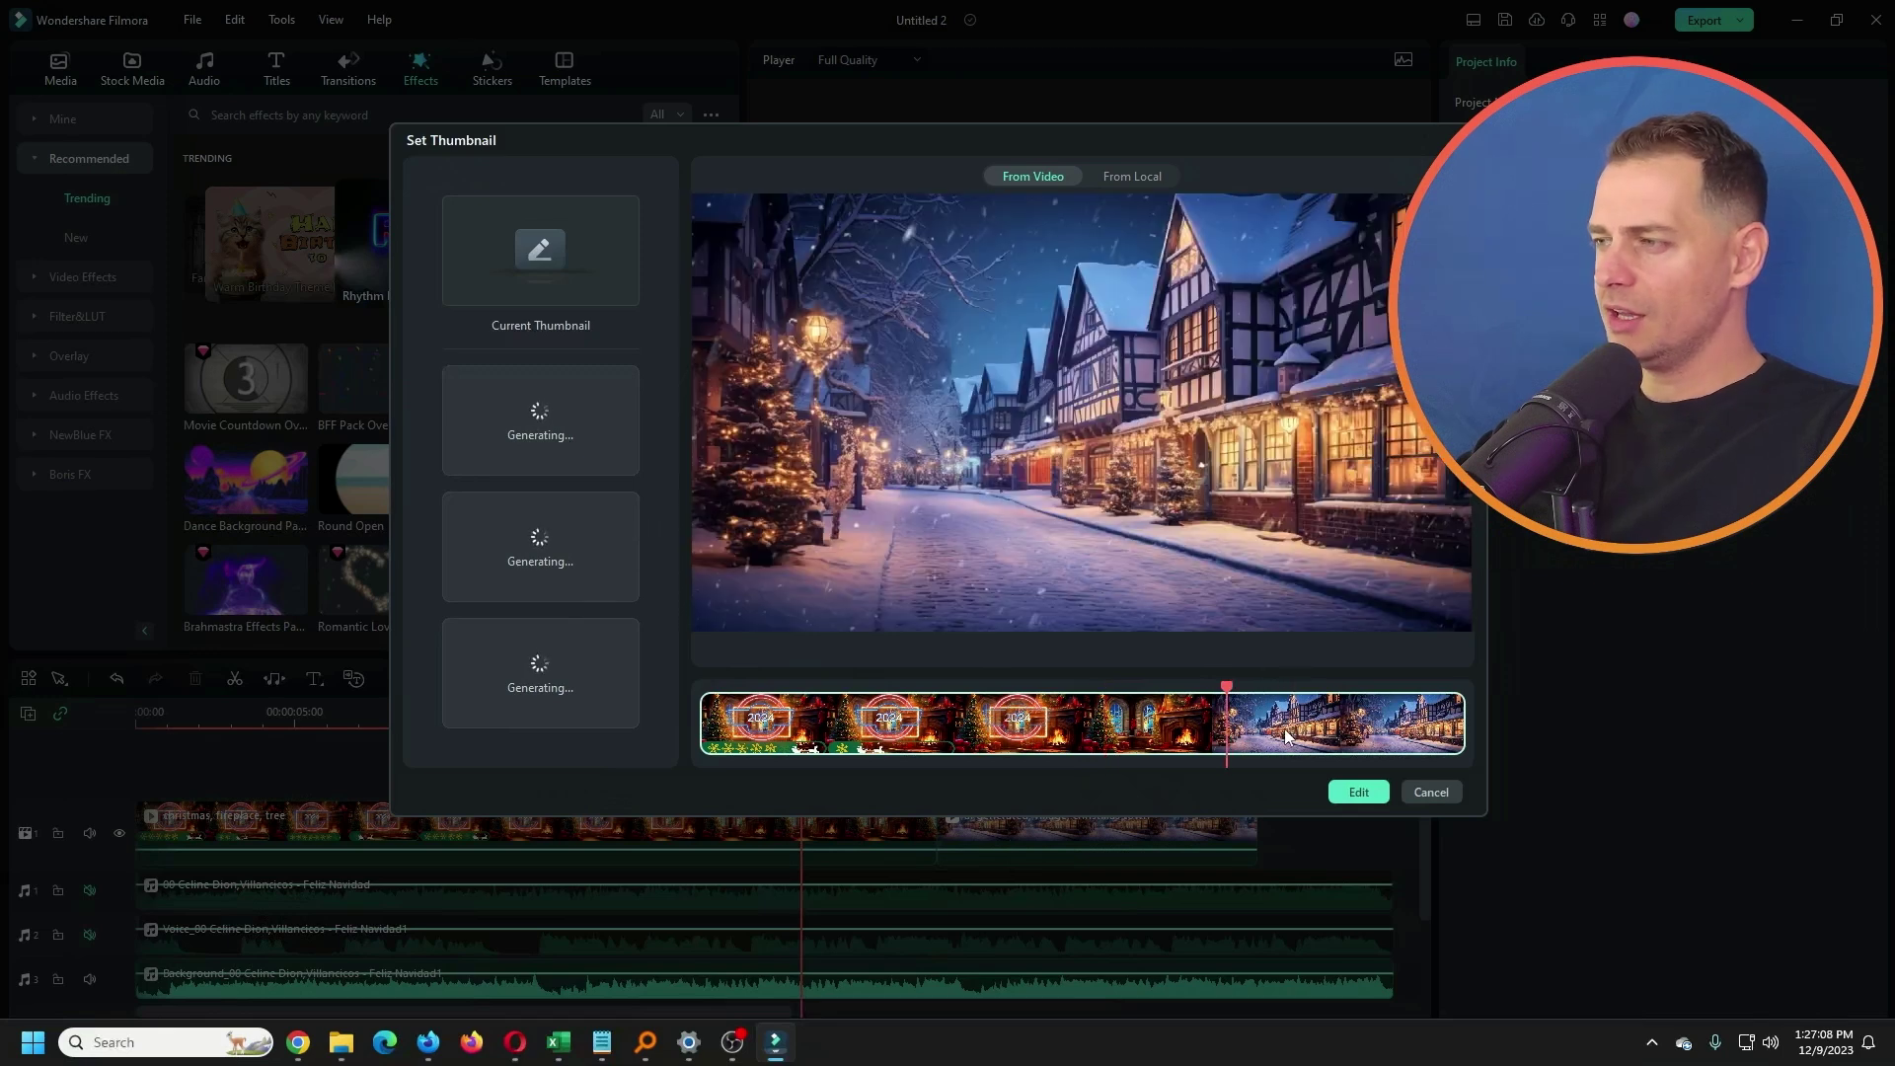
click(1285, 728)
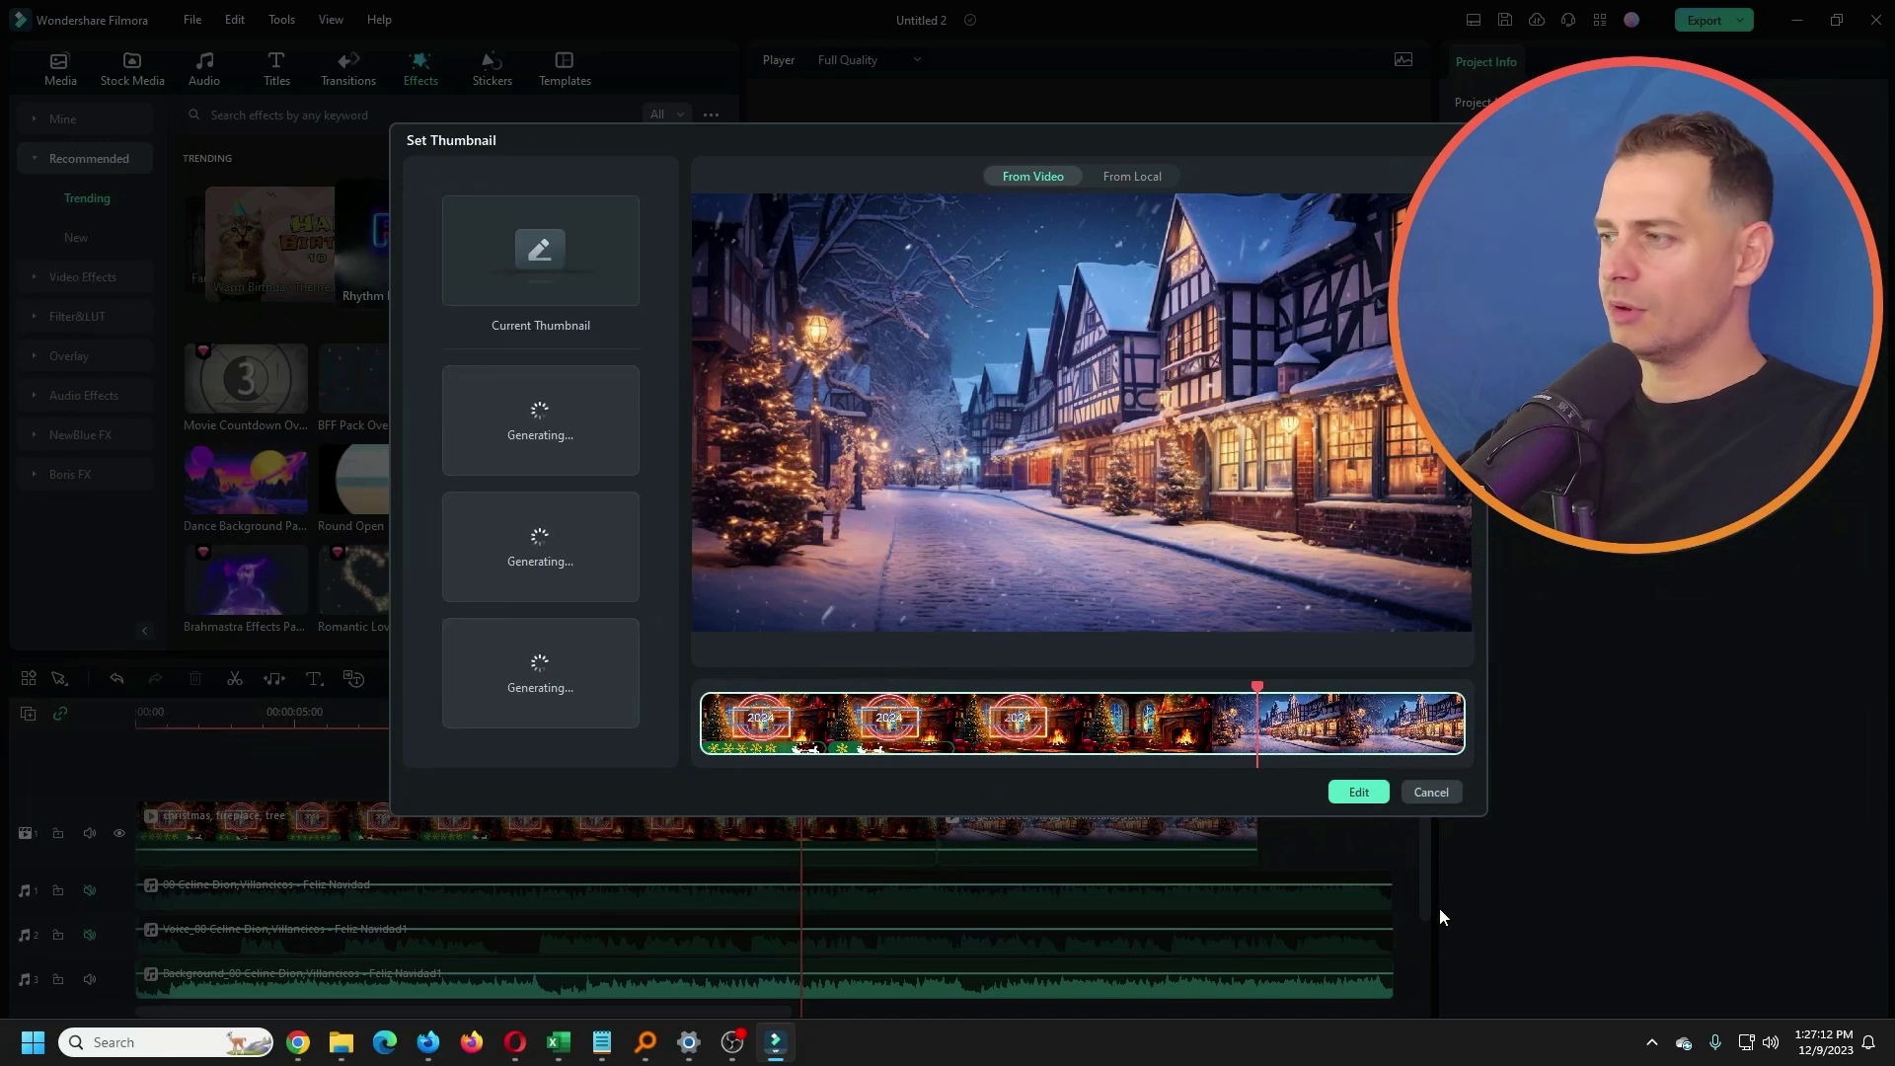
click(1357, 791)
Step: Add a 'YOUR TITLE HERE' title to the thumbnail and nudge it slightly upward
click(664, 435)
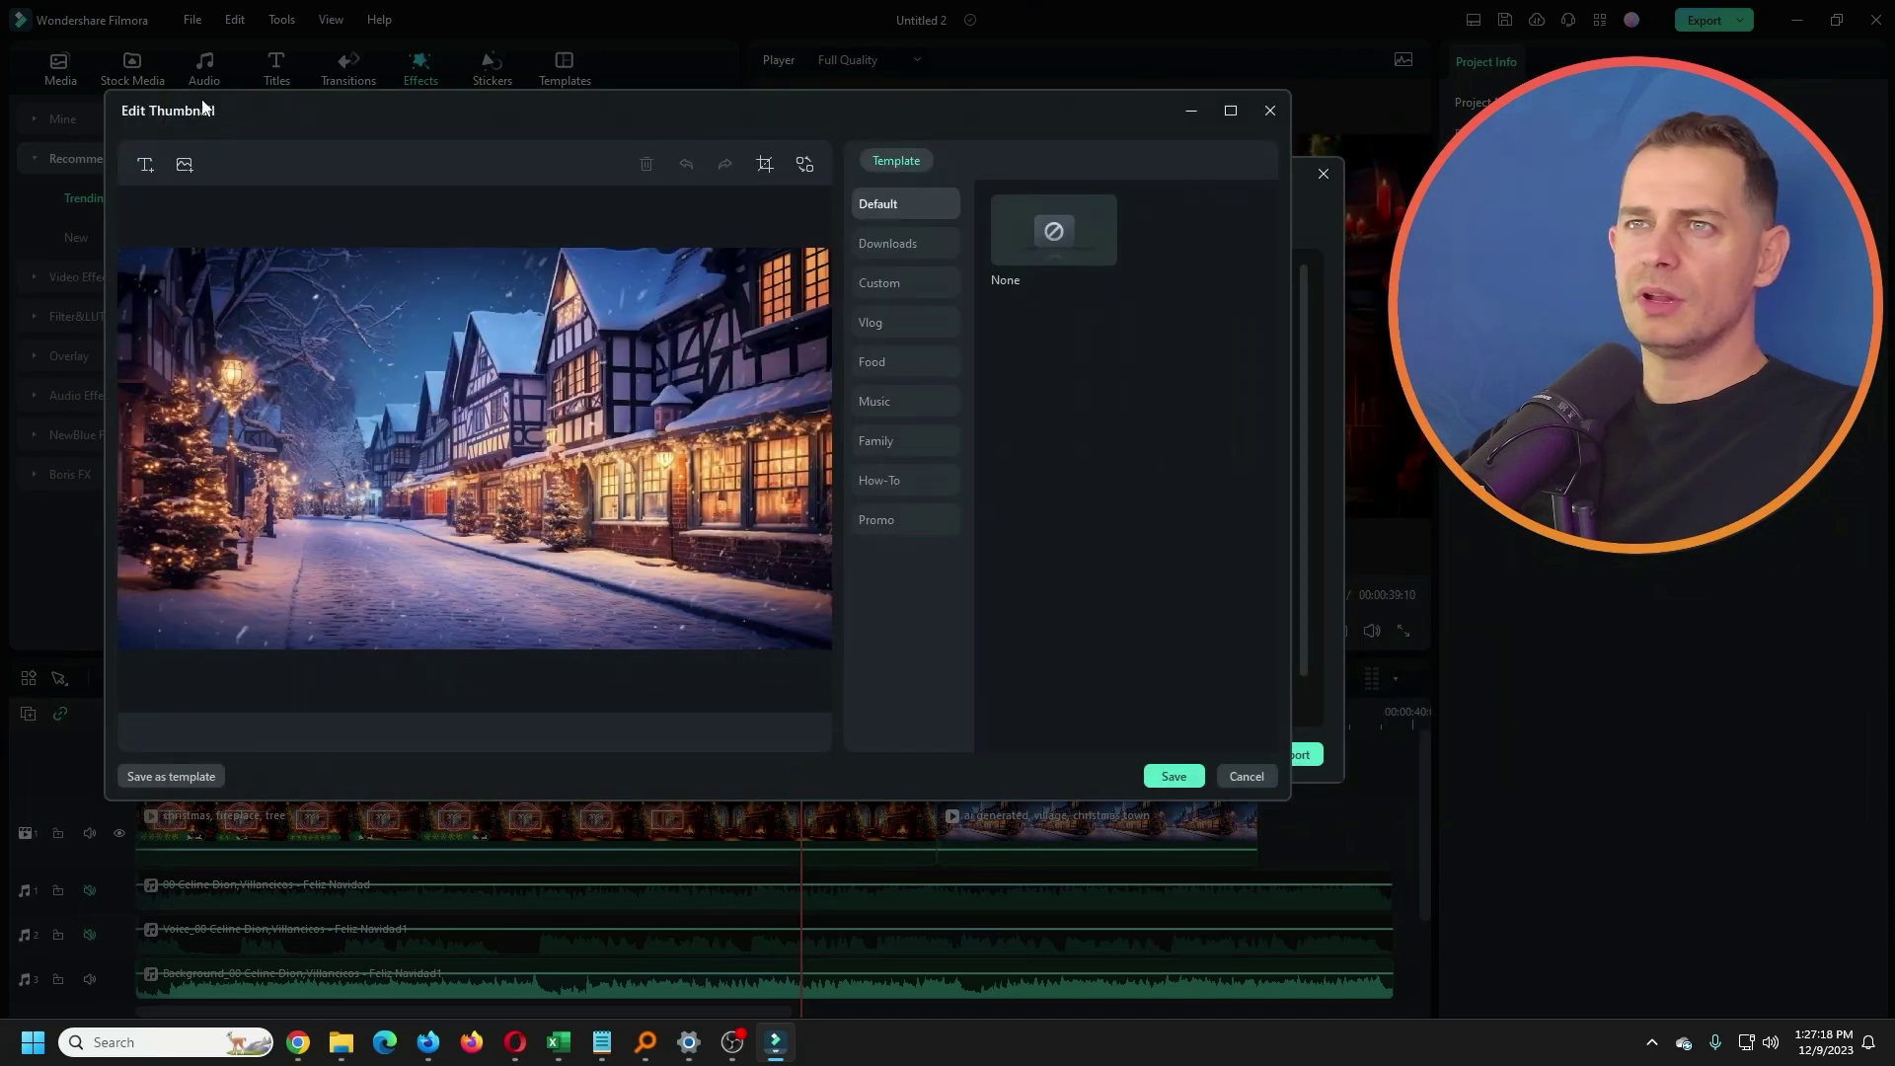
drag(622, 156, 259, 108)
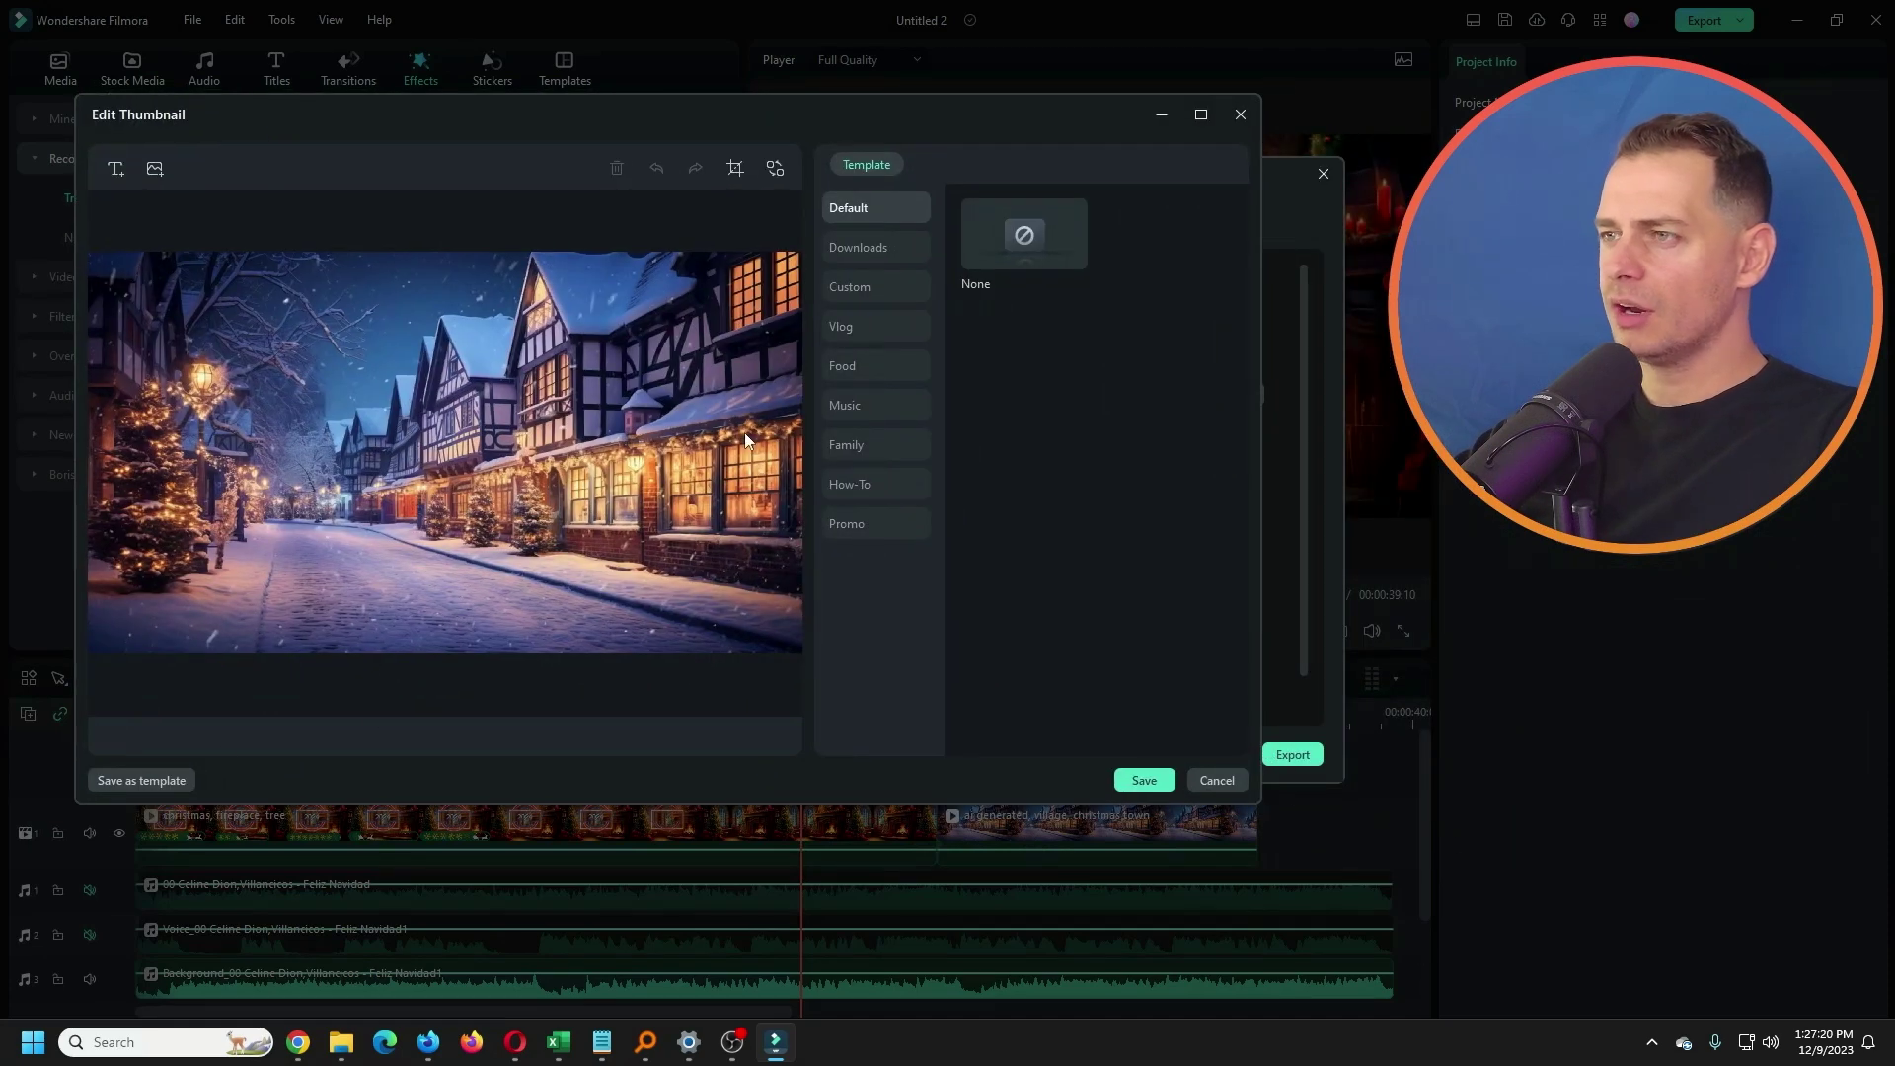
click(115, 167)
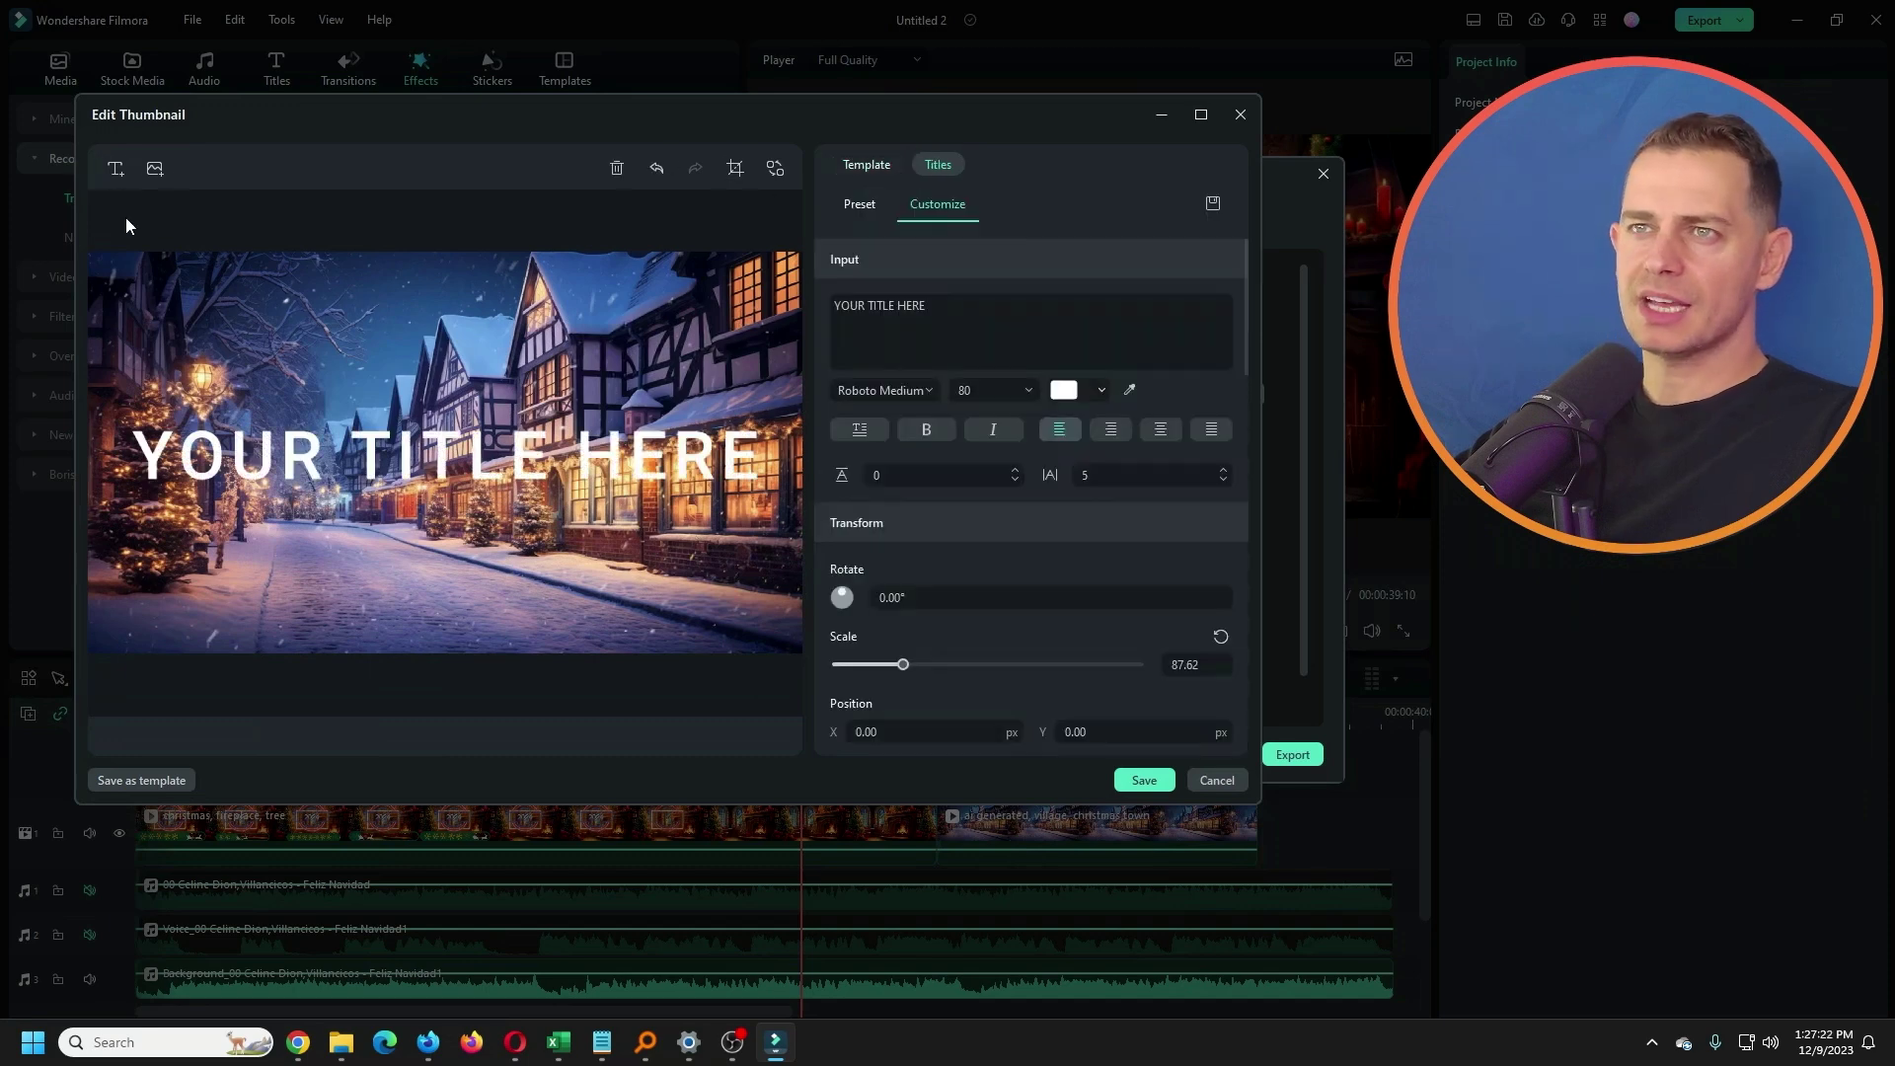
drag(266, 475, 266, 459)
click(986, 339)
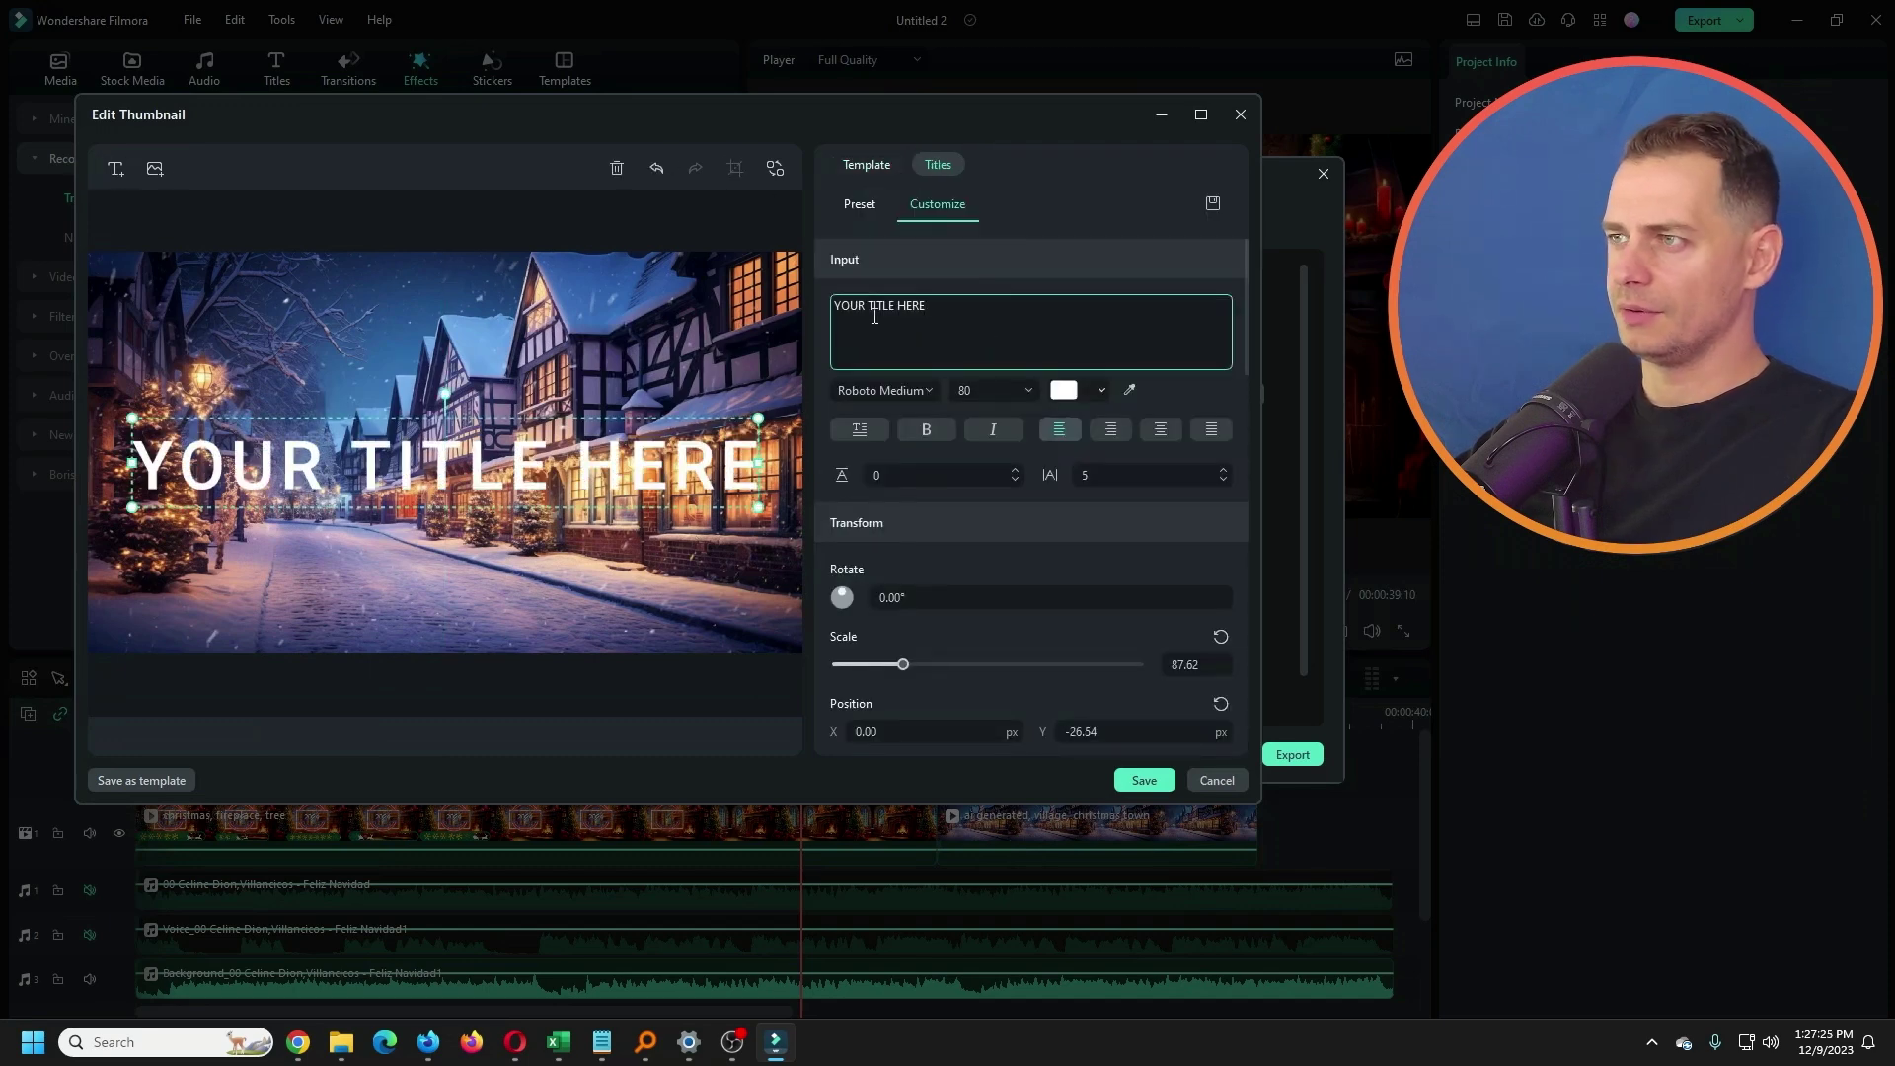
Step: Style the title with a purple preset from the WordArt category
click(861, 204)
click(942, 385)
click(899, 250)
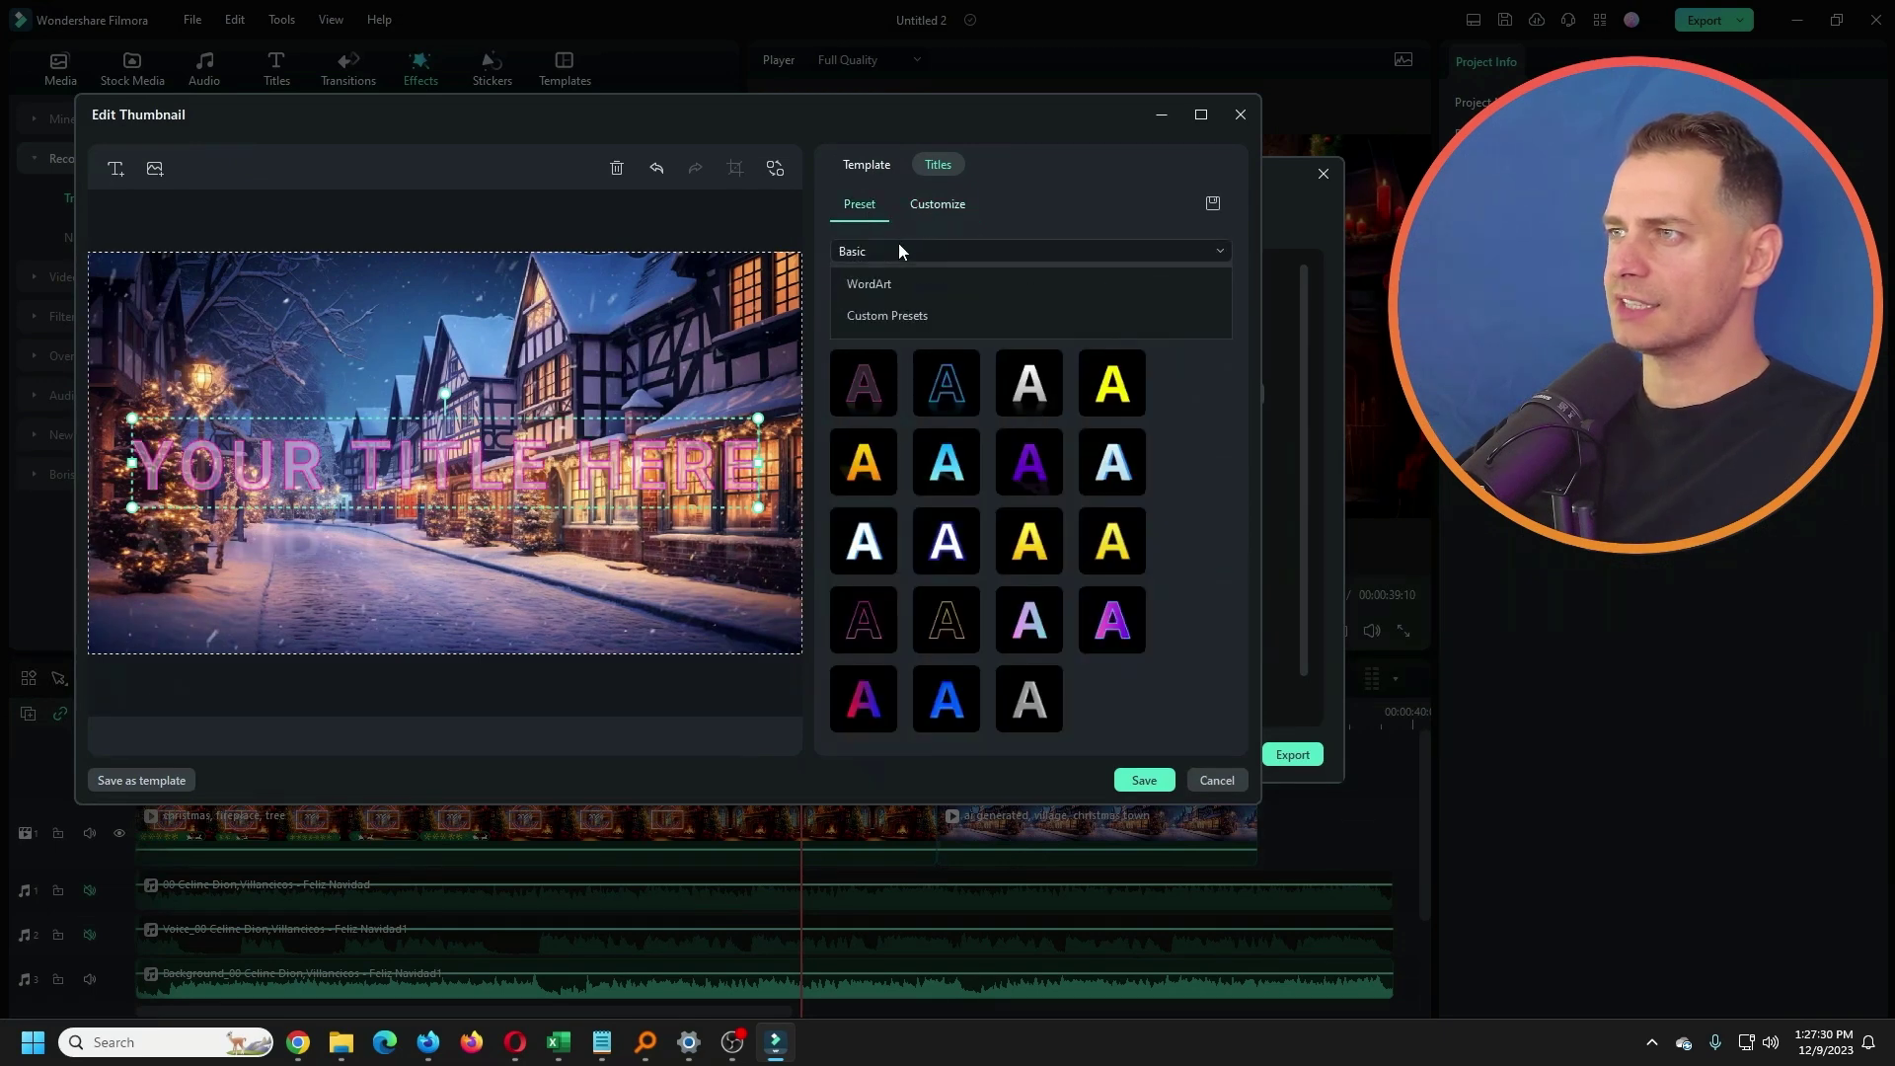
click(899, 317)
click(866, 306)
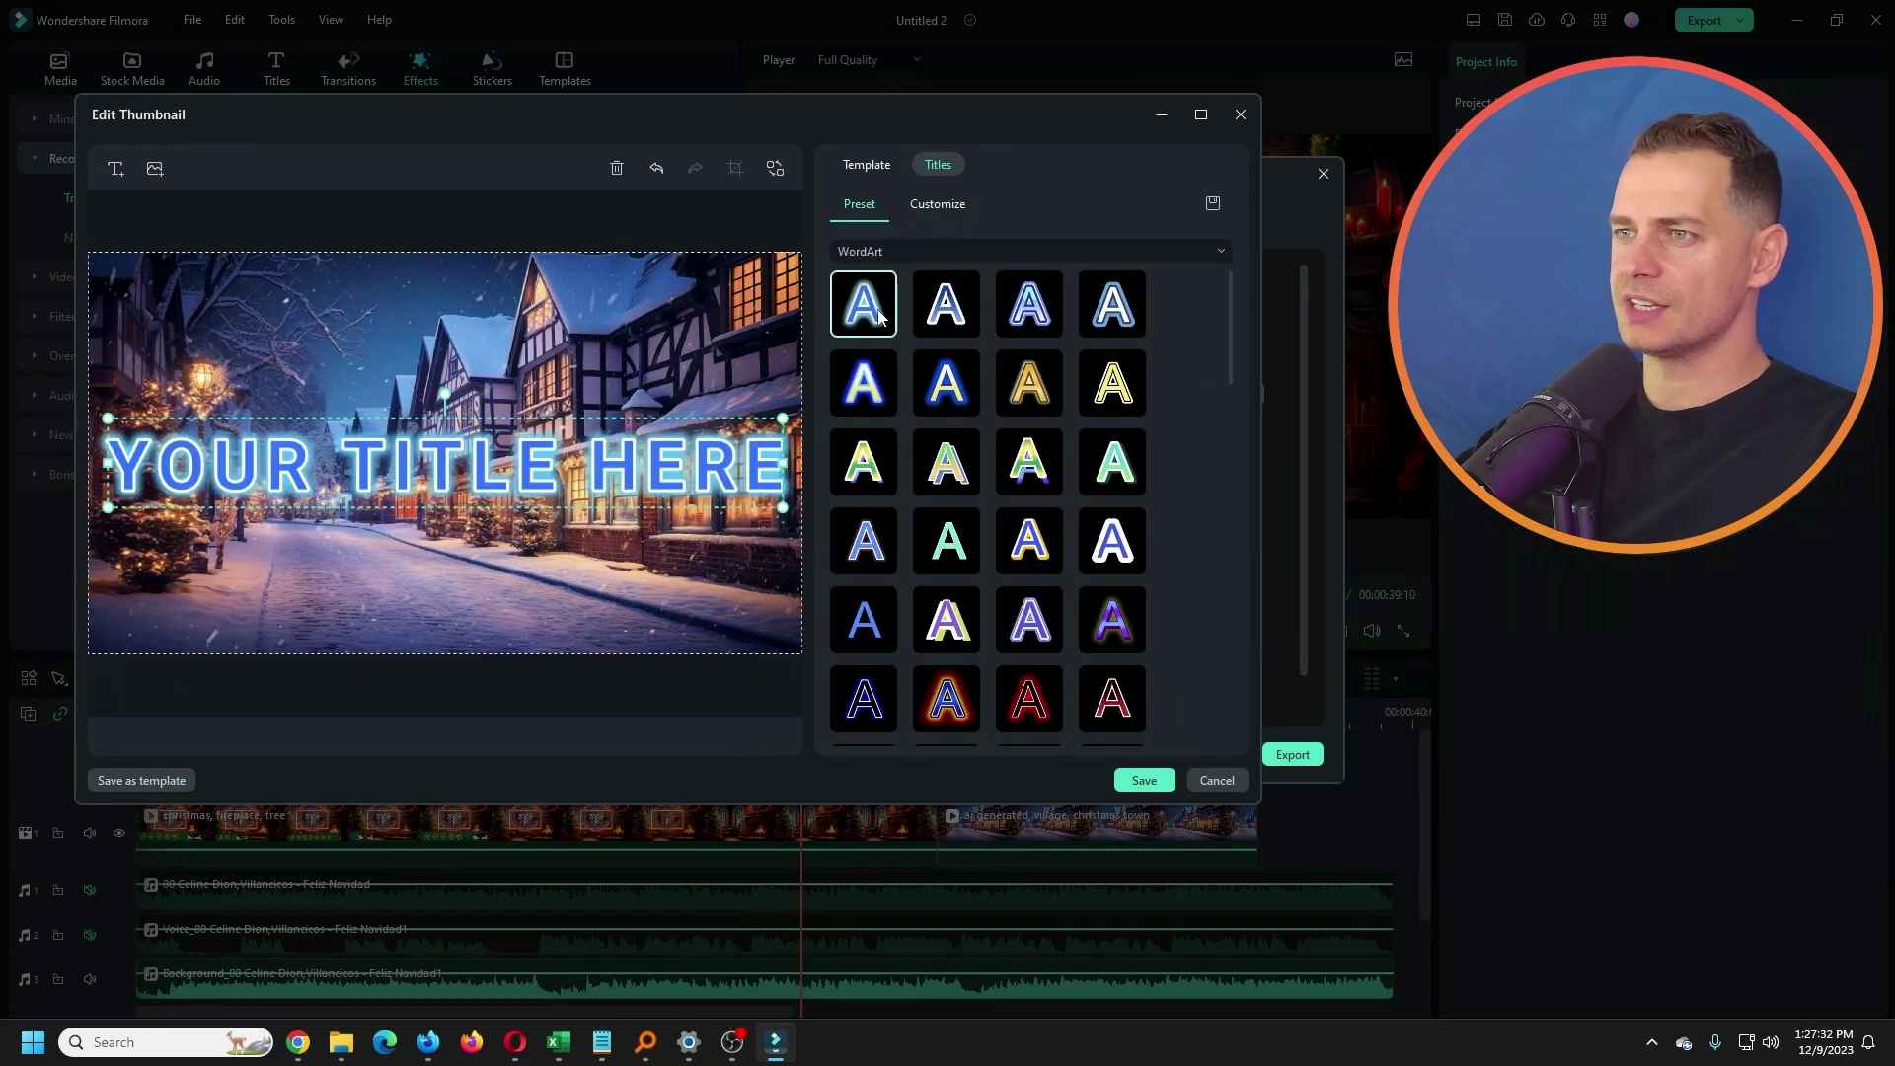
scroll(1008, 490, down, 5)
click(947, 305)
click(867, 165)
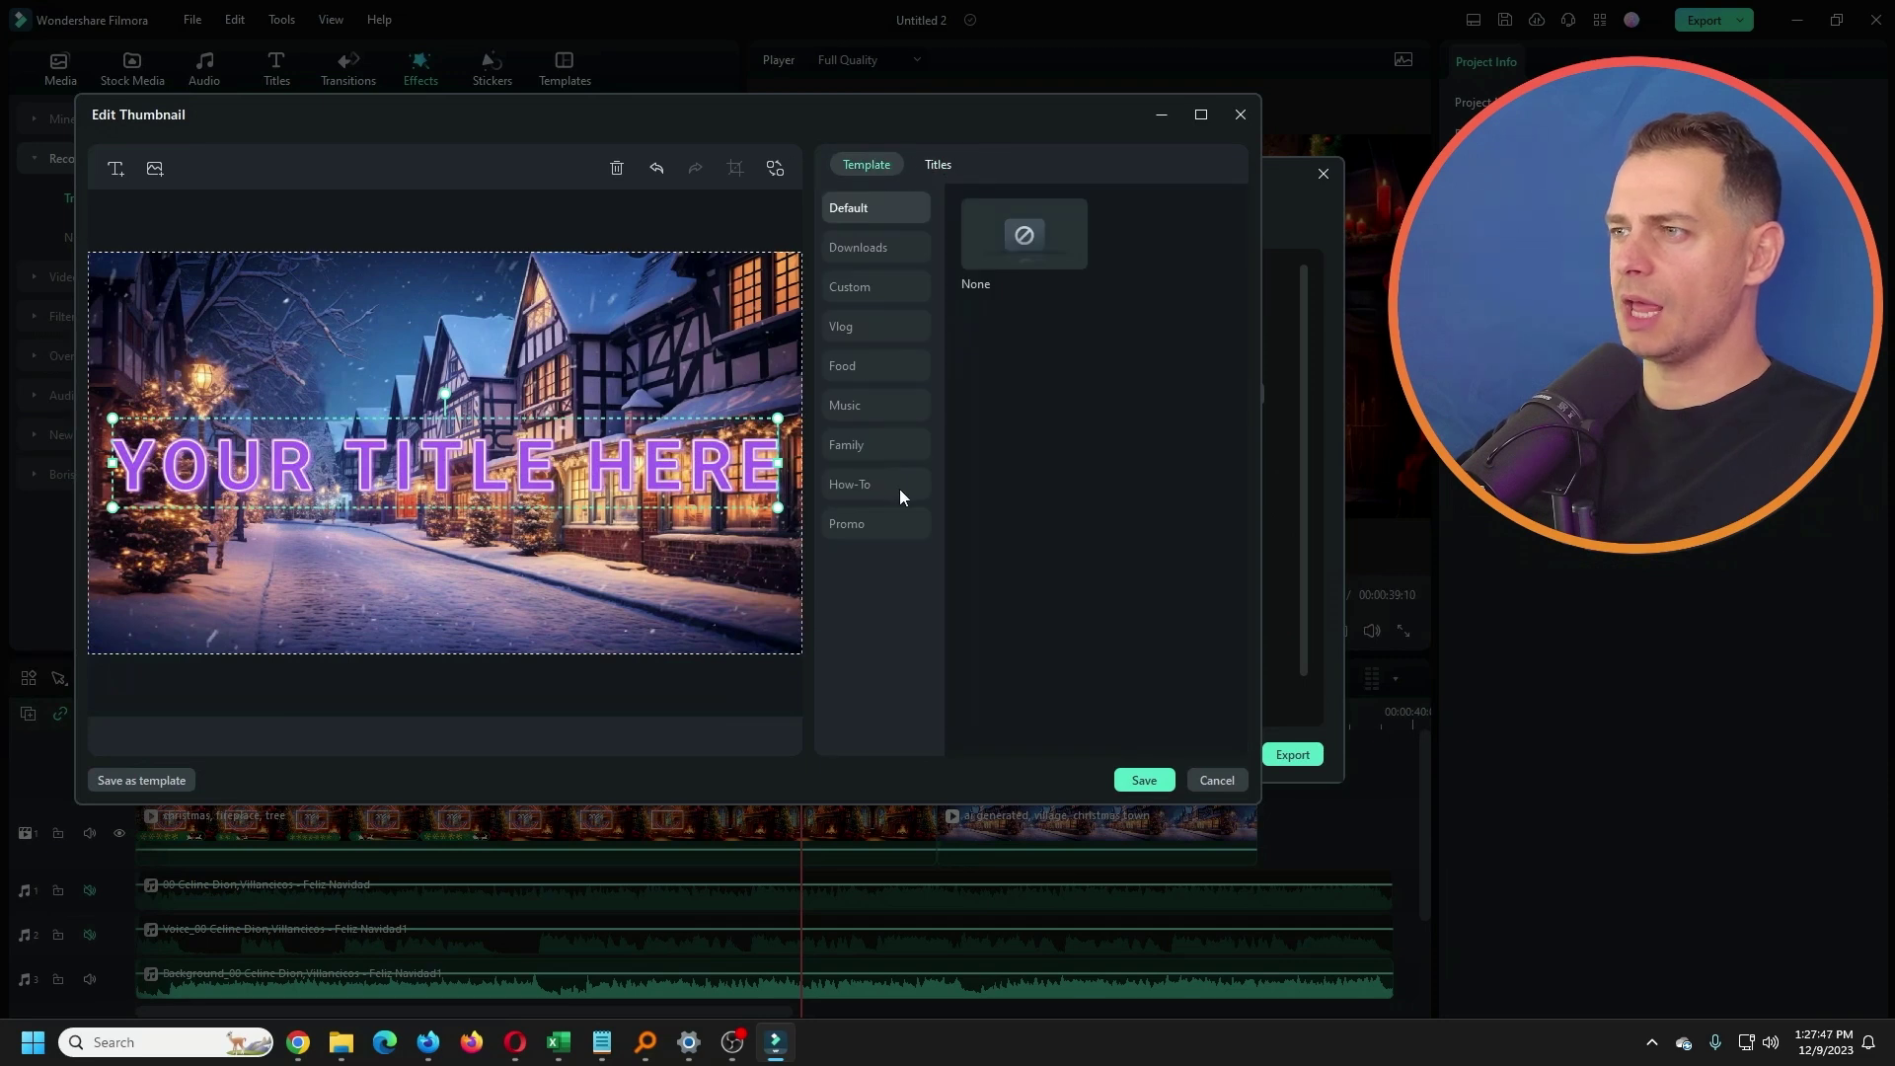
Step: Apply the Music Thumbnail 06 (Melodic Reverie) template and move the title lower right
click(844, 404)
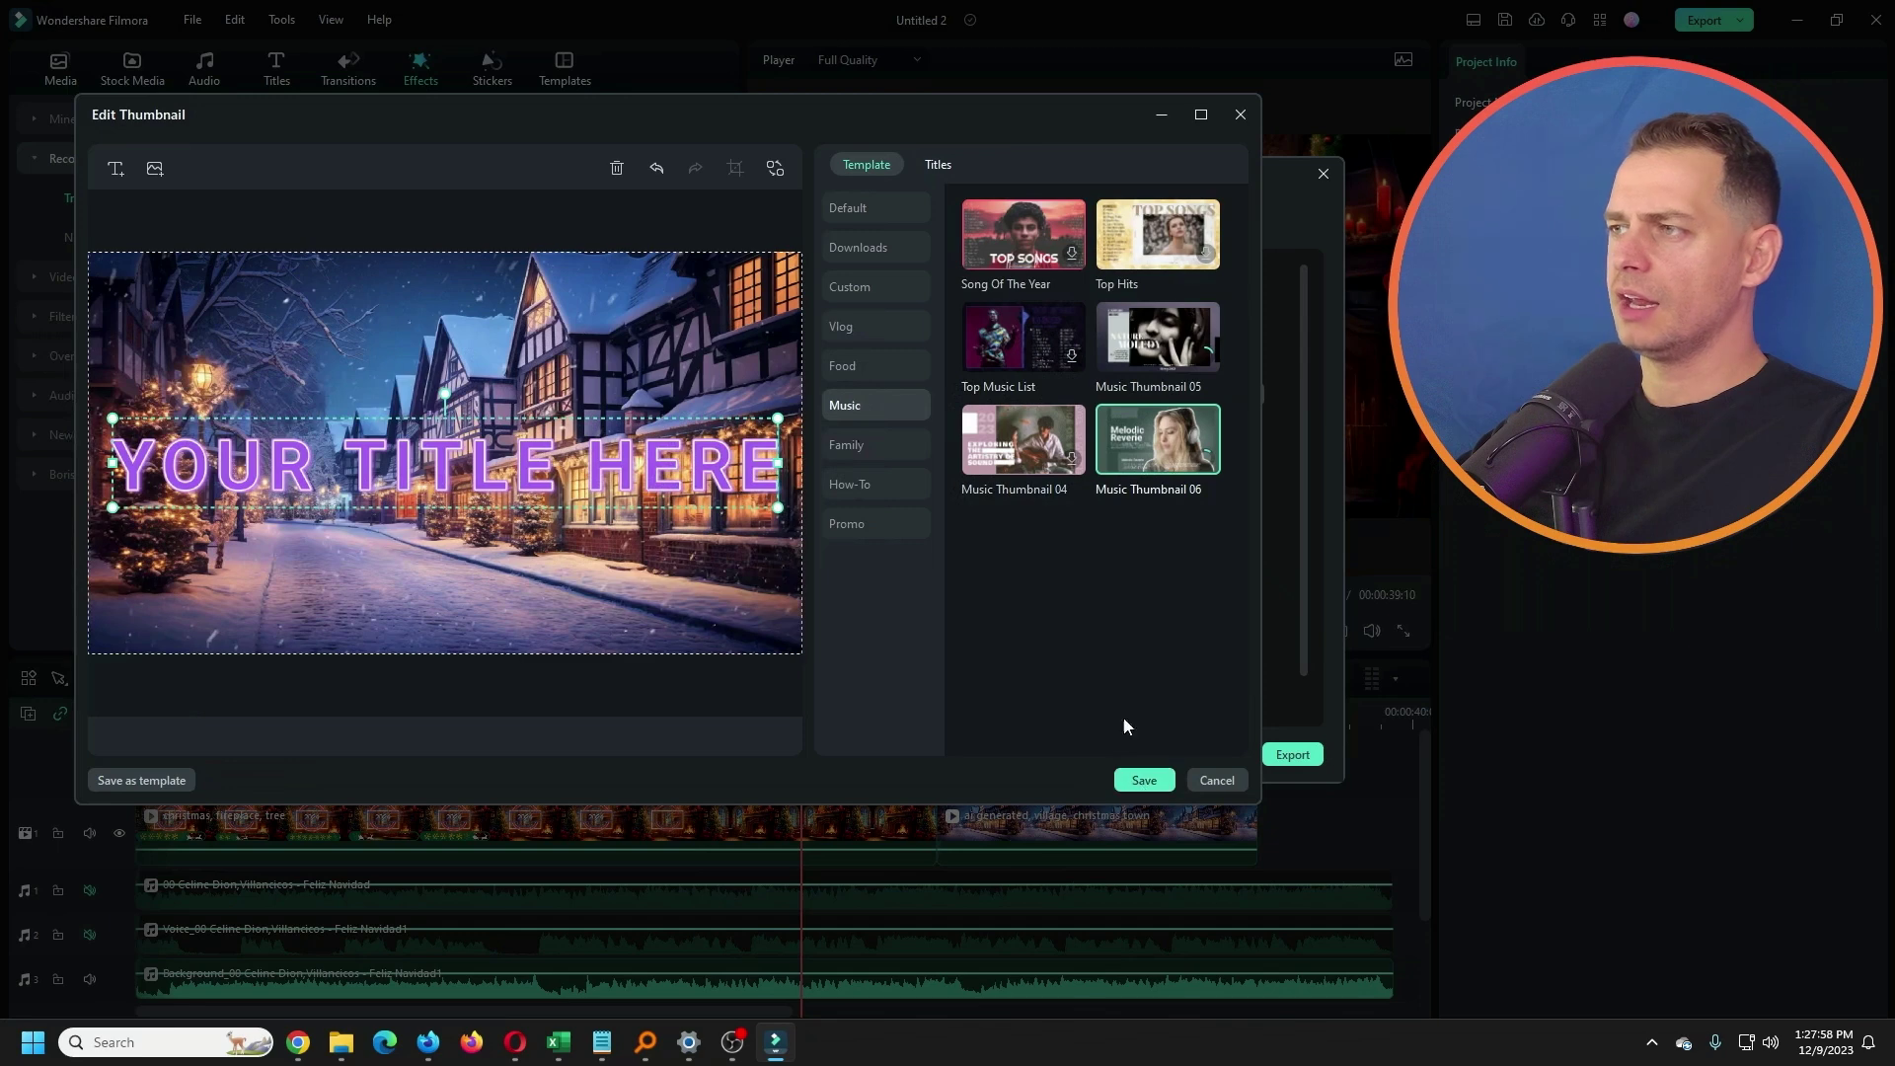
click(1158, 440)
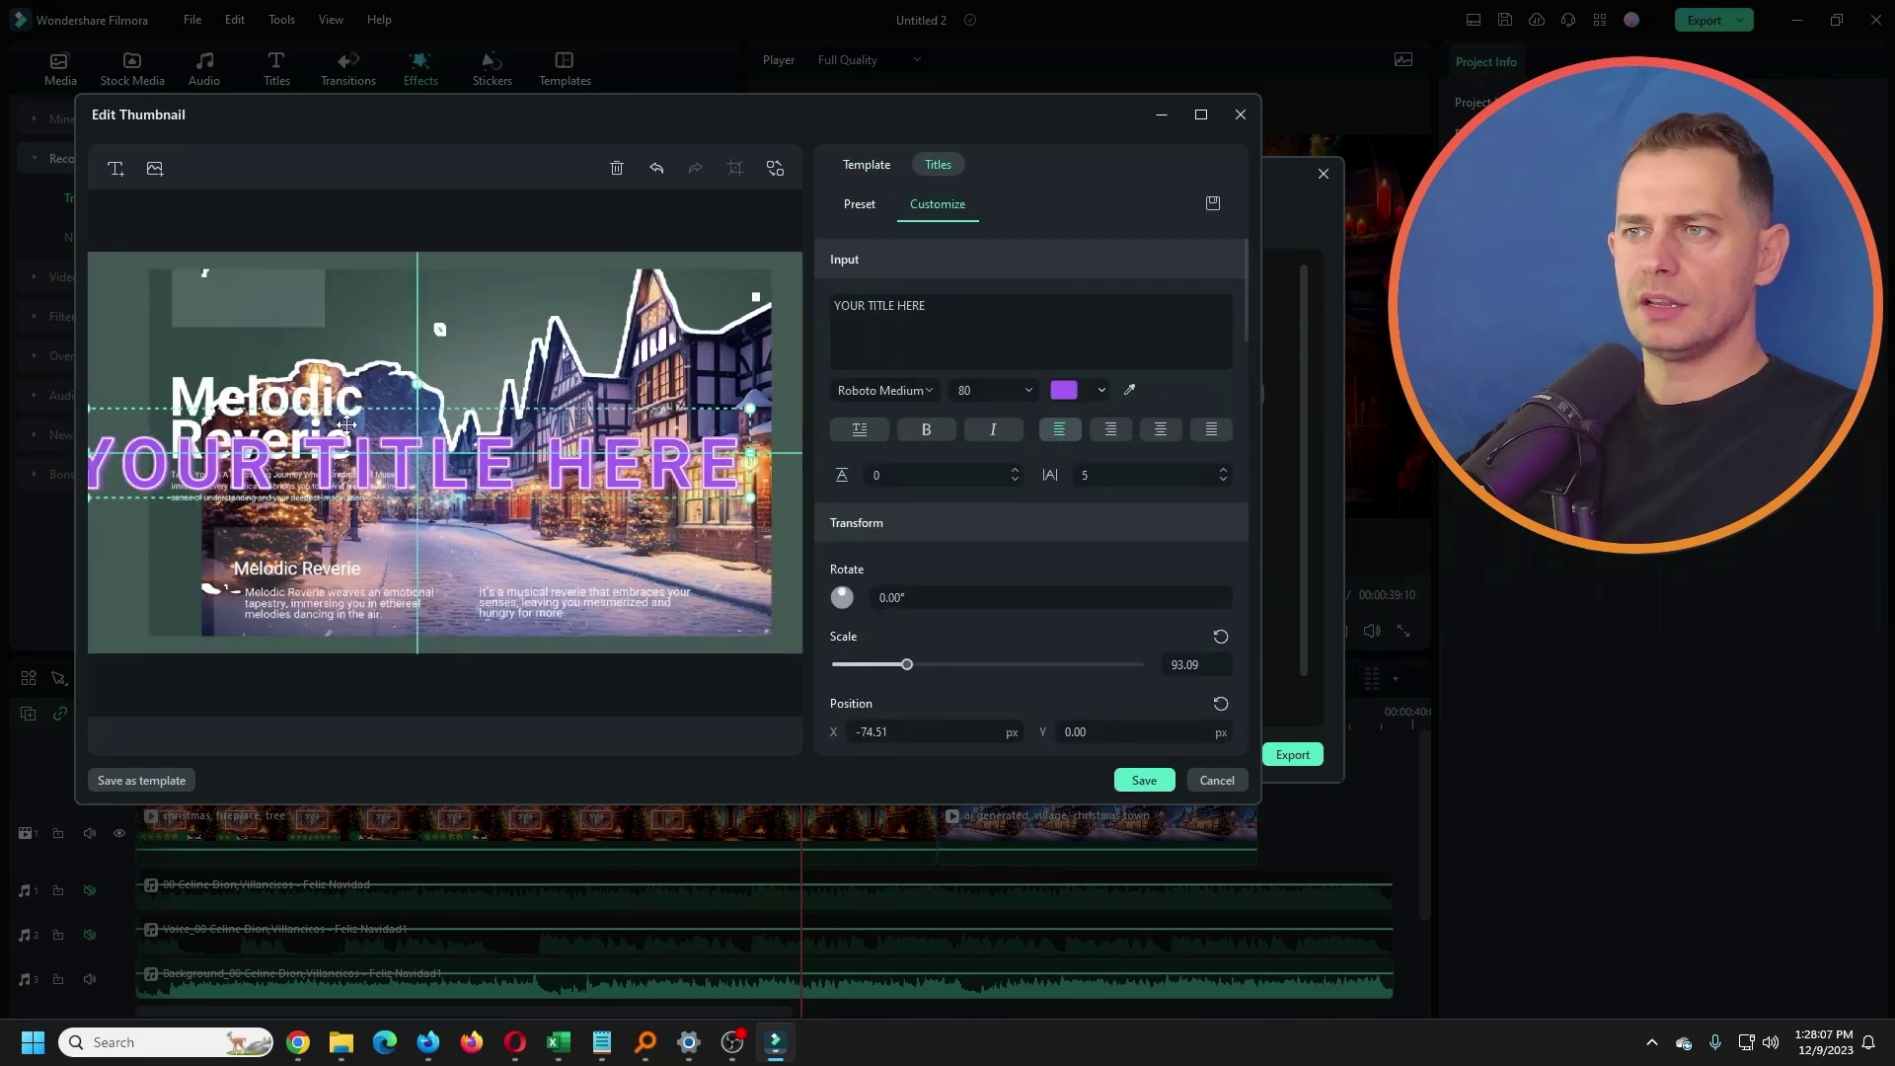
drag(445, 463, 402, 476)
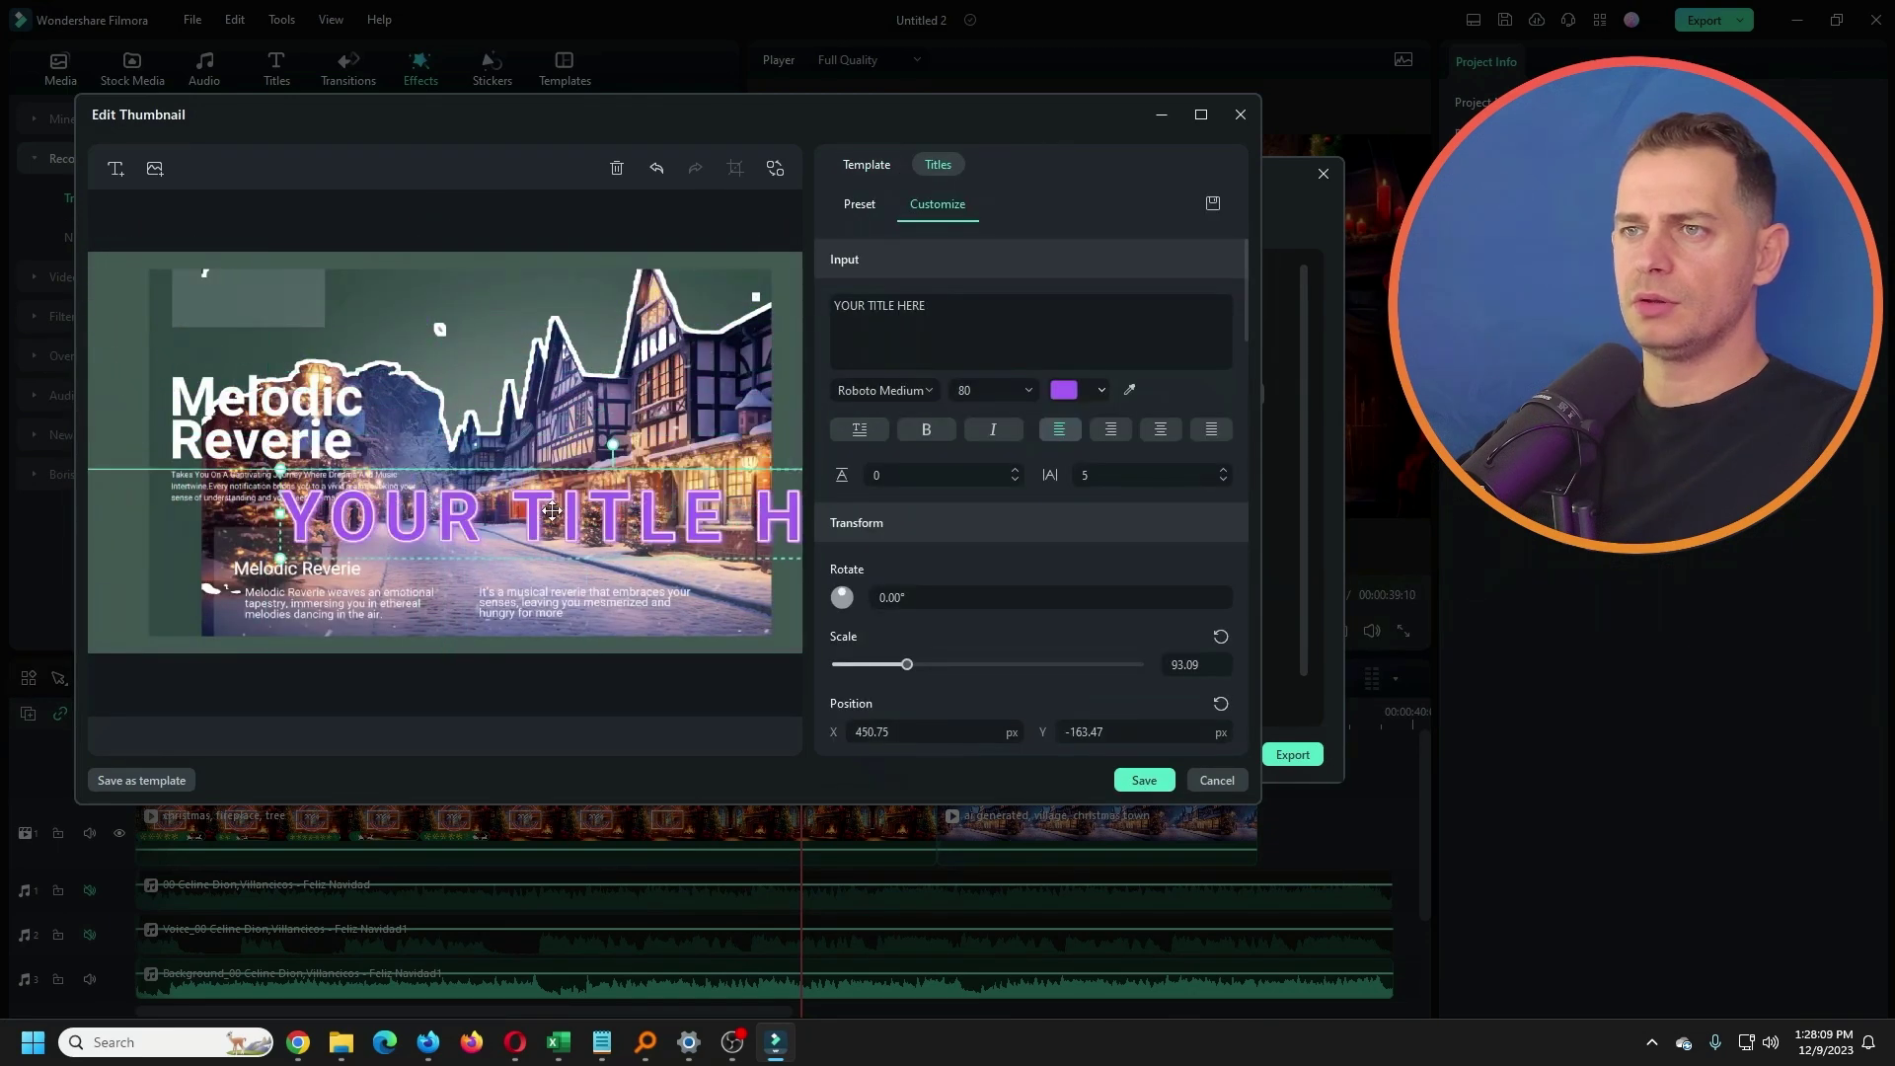